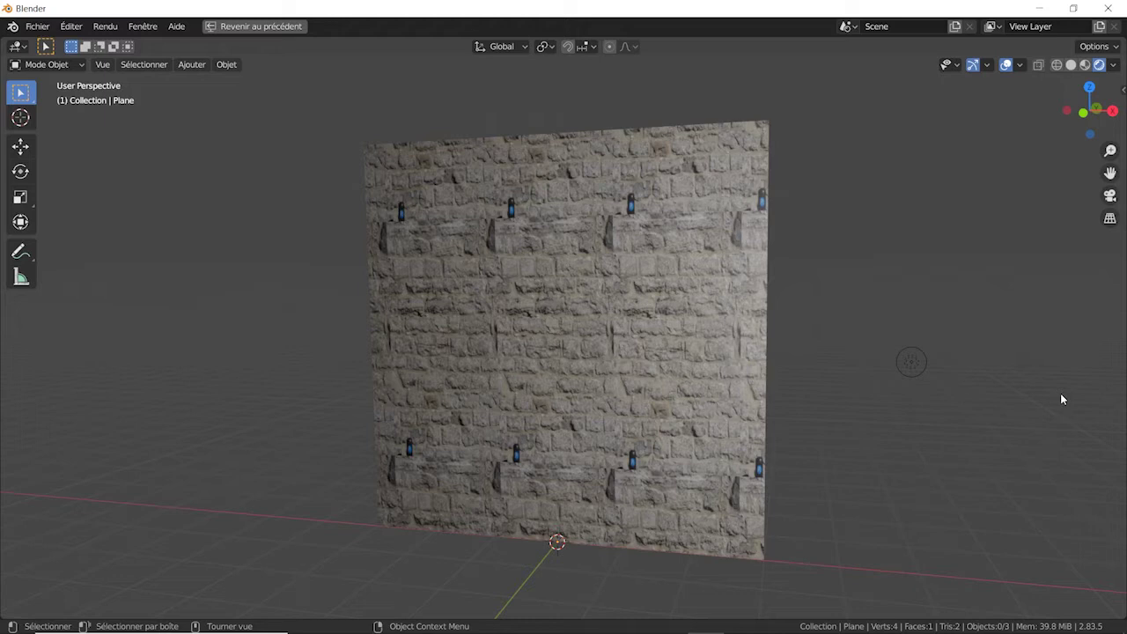
Step: Orbit the Blender viewport around the wall plane to inspect the seamless stone texture
mouse_move(606, 401)
left_mouse_down()
mouse_move(628, 394)
mouse_move(596, 395)
left_mouse_up()
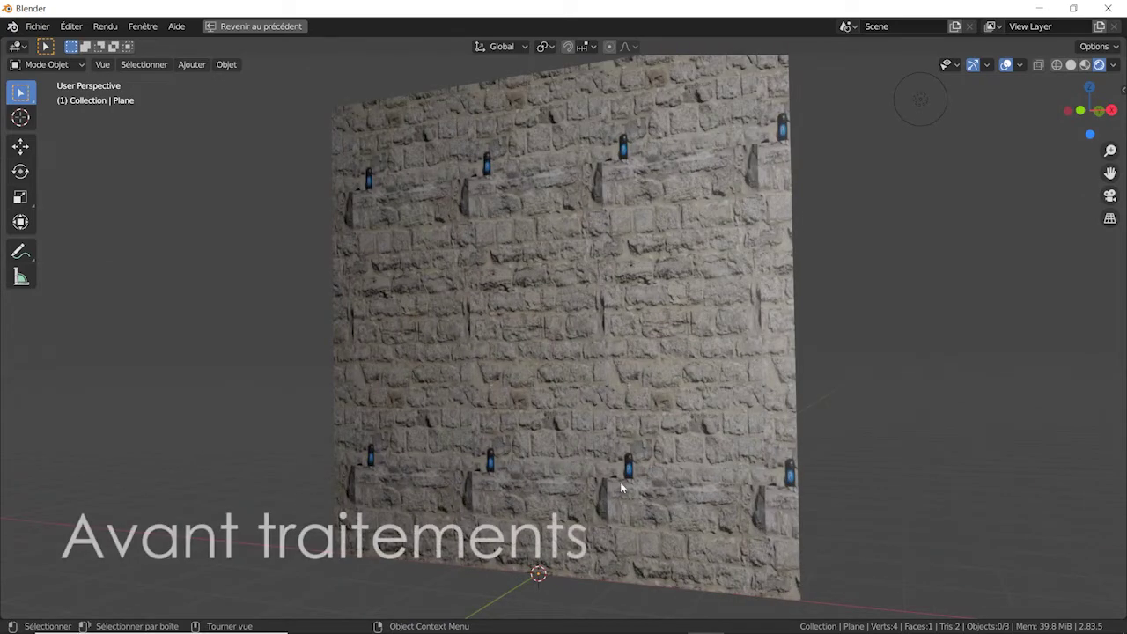
left_click_drag(512, 408, 522, 447)
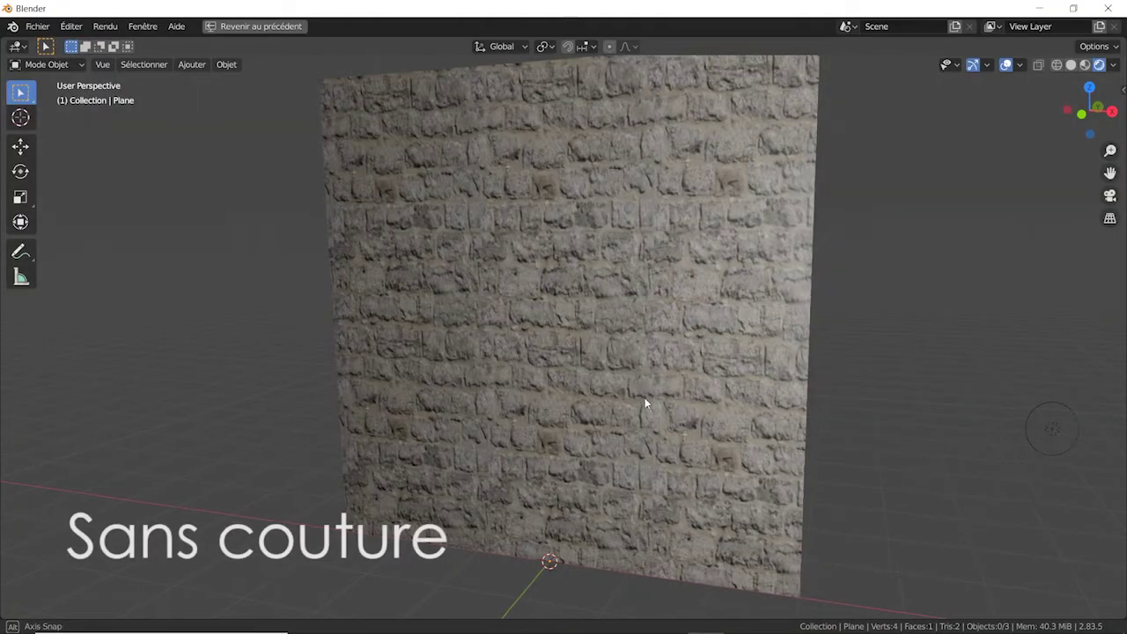
mouse_move(643, 397)
left_mouse_down()
mouse_move(668, 369)
mouse_move(613, 393)
mouse_move(647, 420)
mouse_move(672, 407)
left_mouse_up()
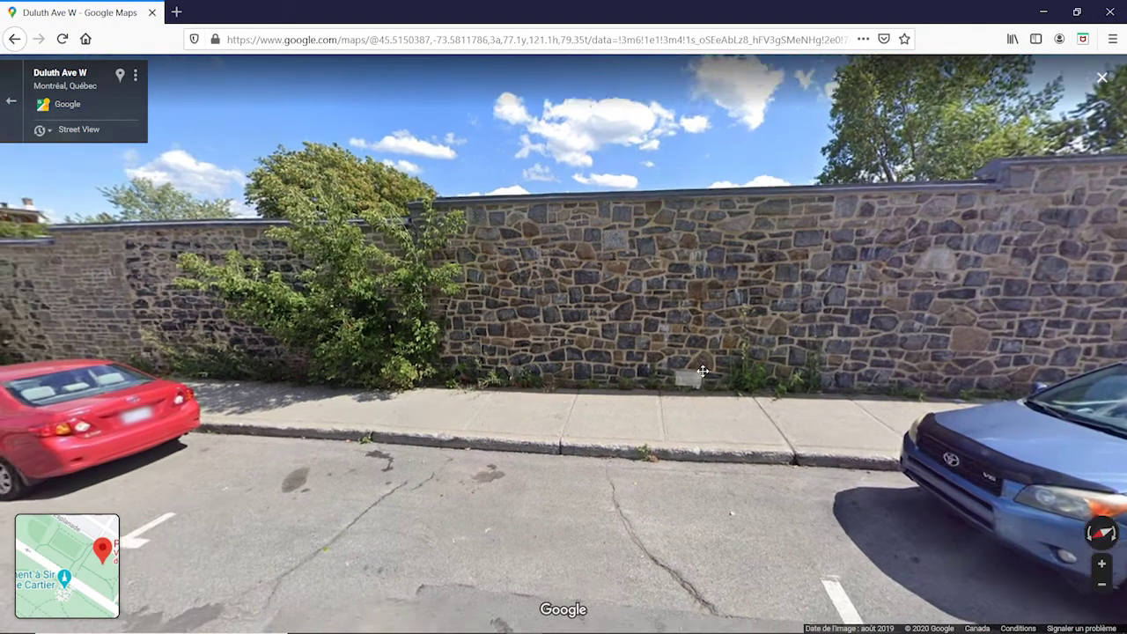
Step: Look up over the Duluth Ave W stone wall, zoom in on it and move forward along it
mouse_move(703, 371)
left_mouse_down()
mouse_move(606, 483)
mouse_move(720, 417)
mouse_move(441, 451)
mouse_move(690, 361)
mouse_move(620, 358)
left_mouse_up()
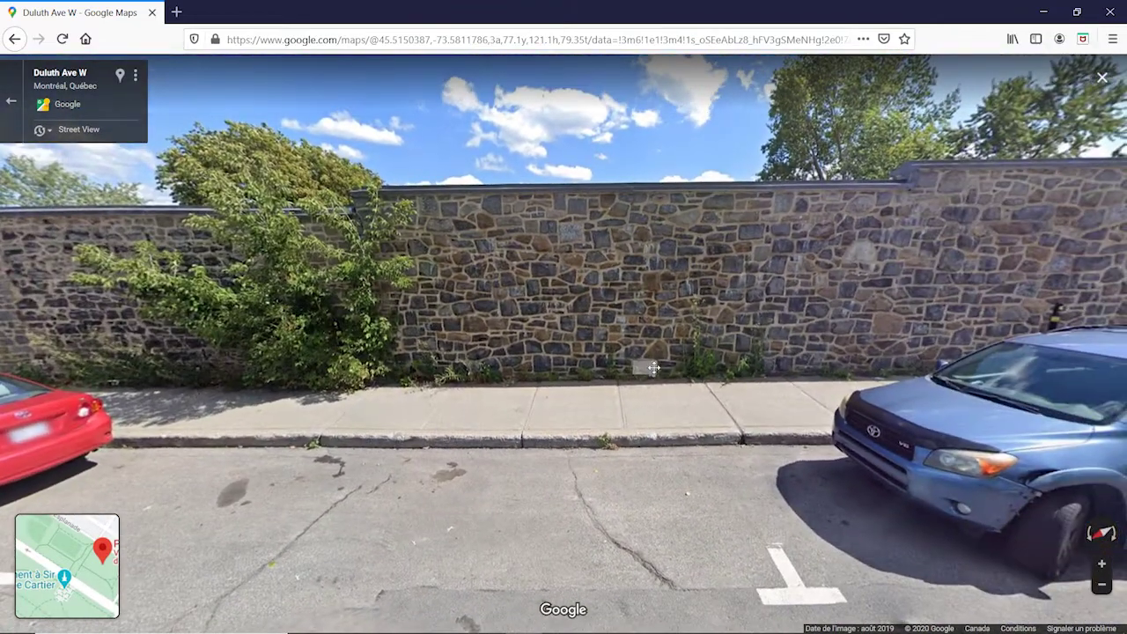
left_click(620, 358)
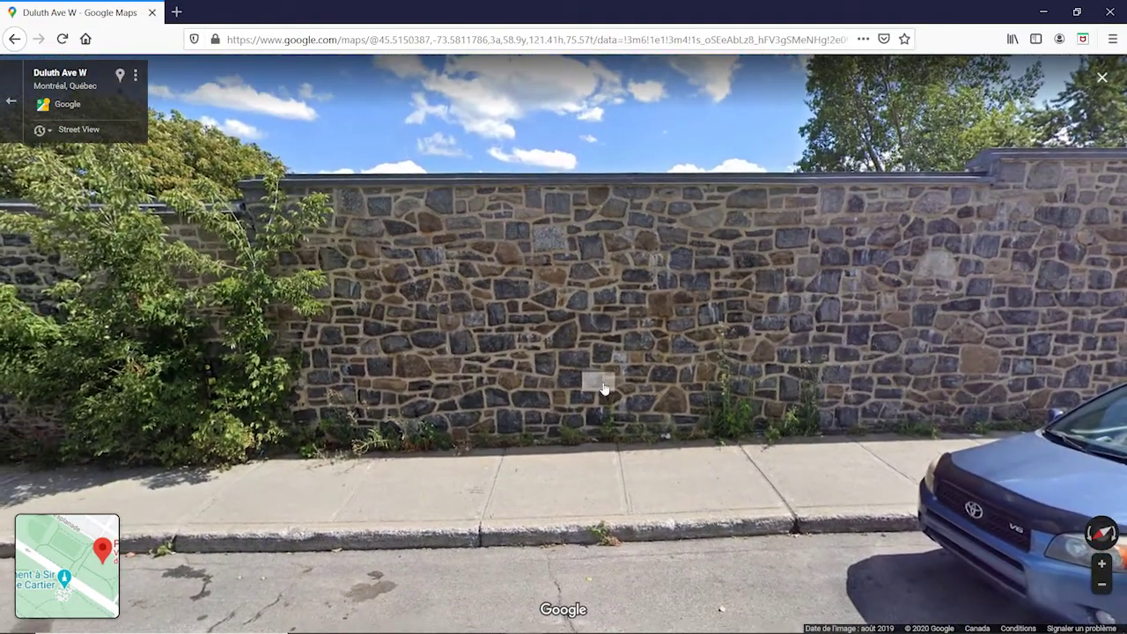
left_click(771, 399)
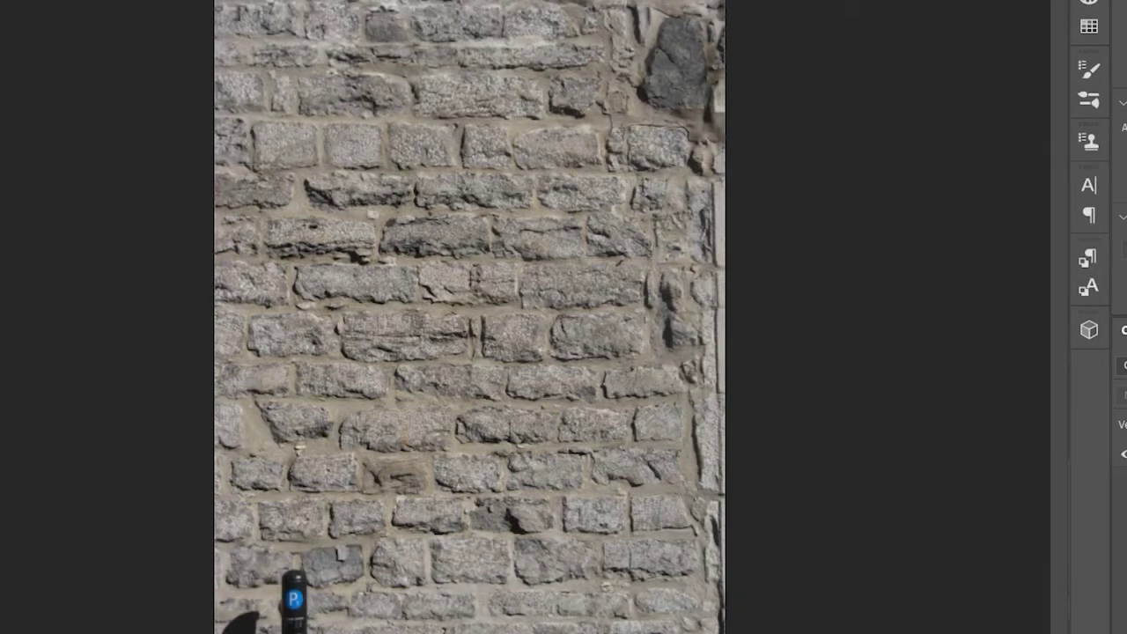
Step: Crop the wall photo to 417 × 350 px, trimming every edge and cutting off the parking post
key("c")
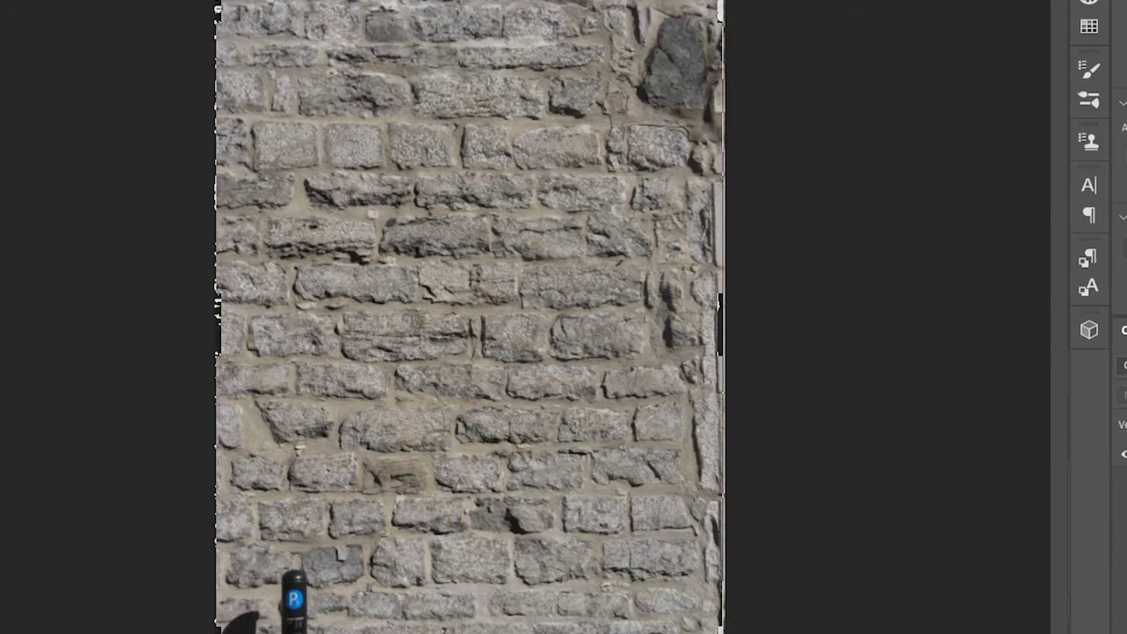
left_click_drag(469, 2, 474, 77)
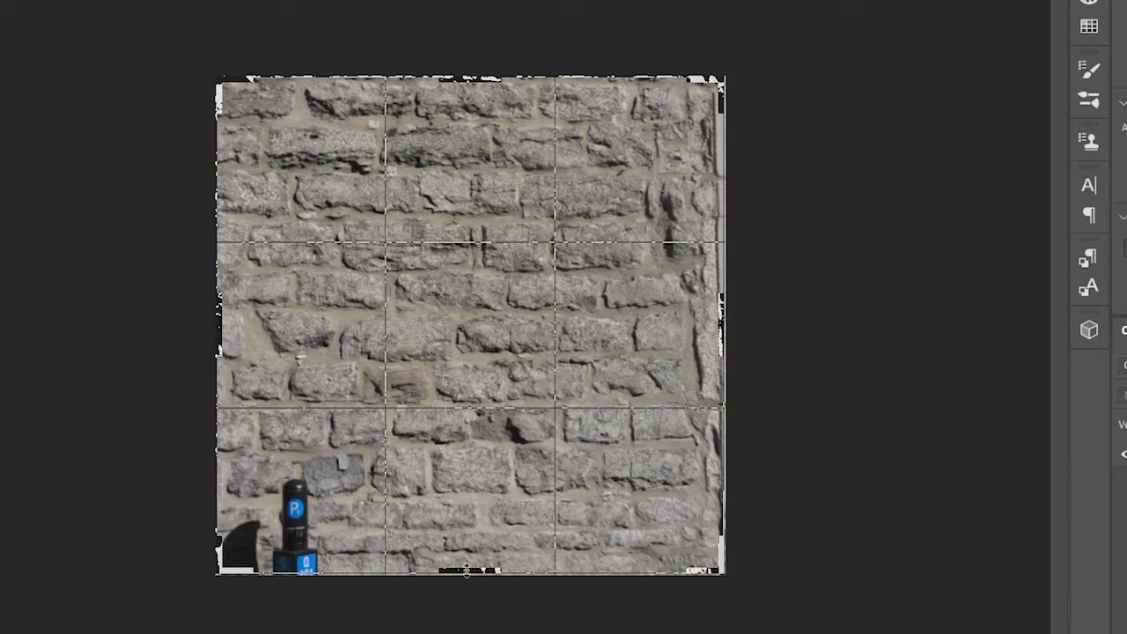
left_click_drag(467, 570, 467, 506)
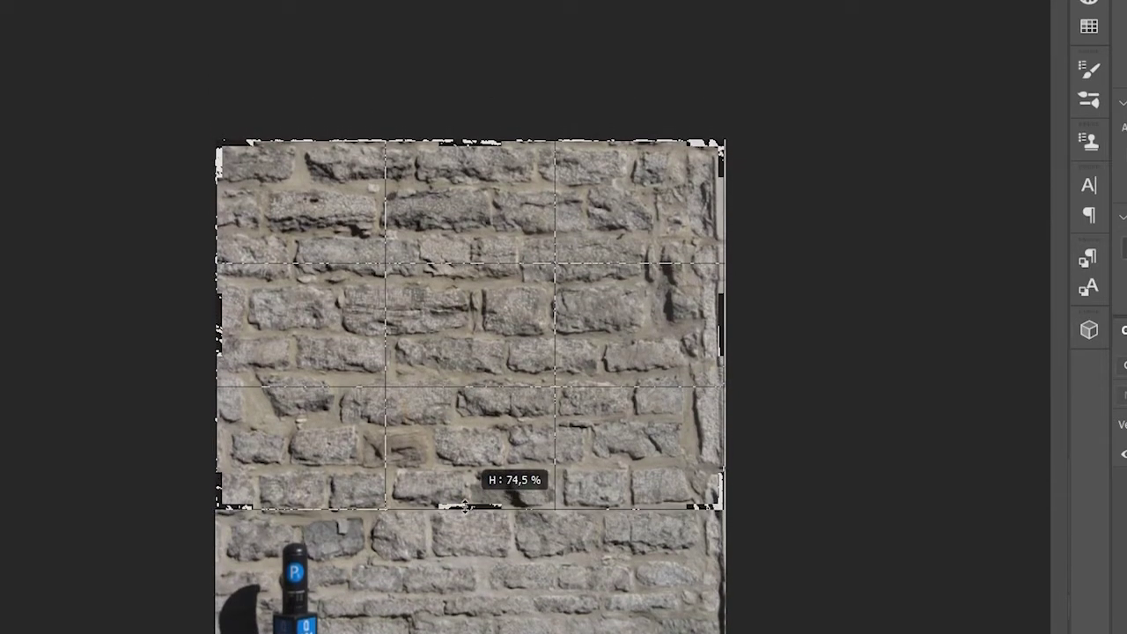
left_click_drag(465, 506, 465, 508)
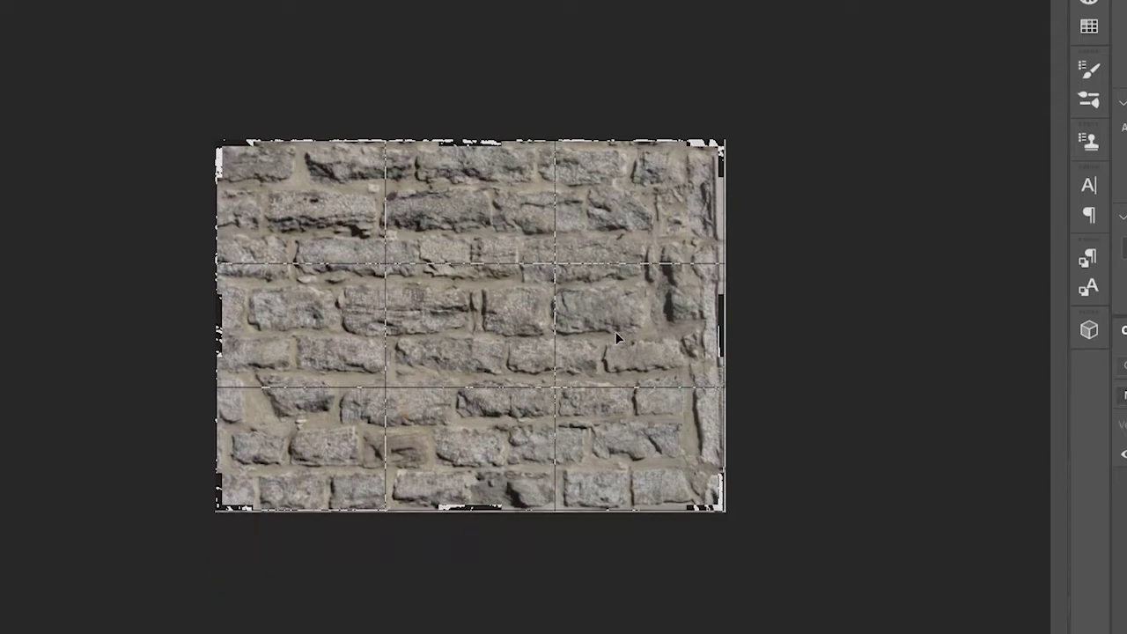
left_click_drag(722, 329, 696, 327)
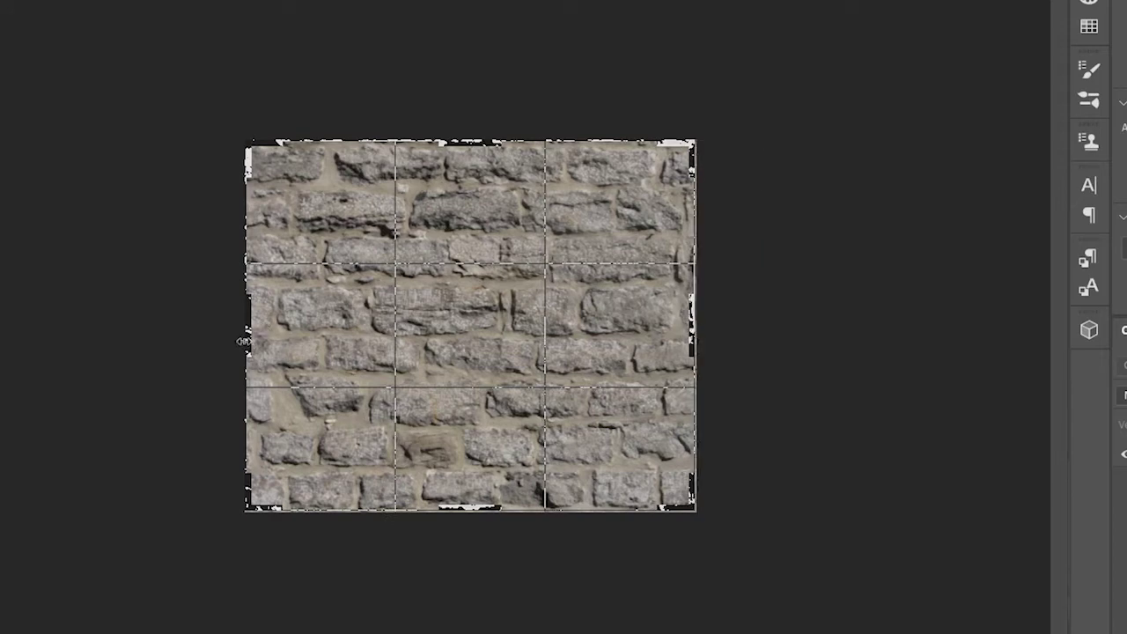
left_click_drag(244, 341, 248, 340)
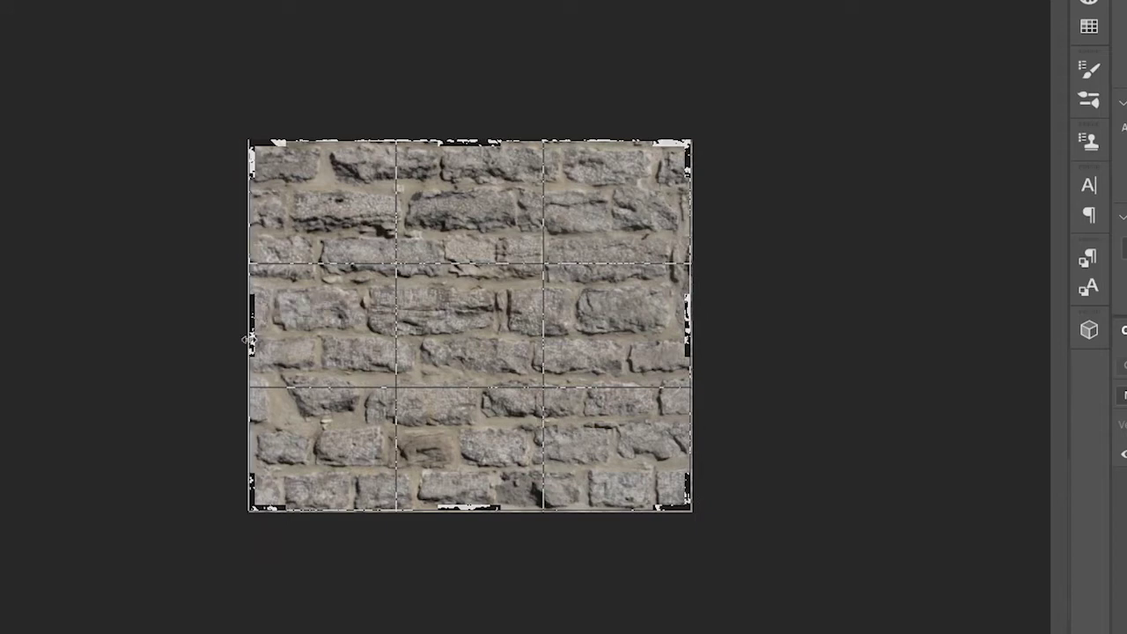
key("Return")
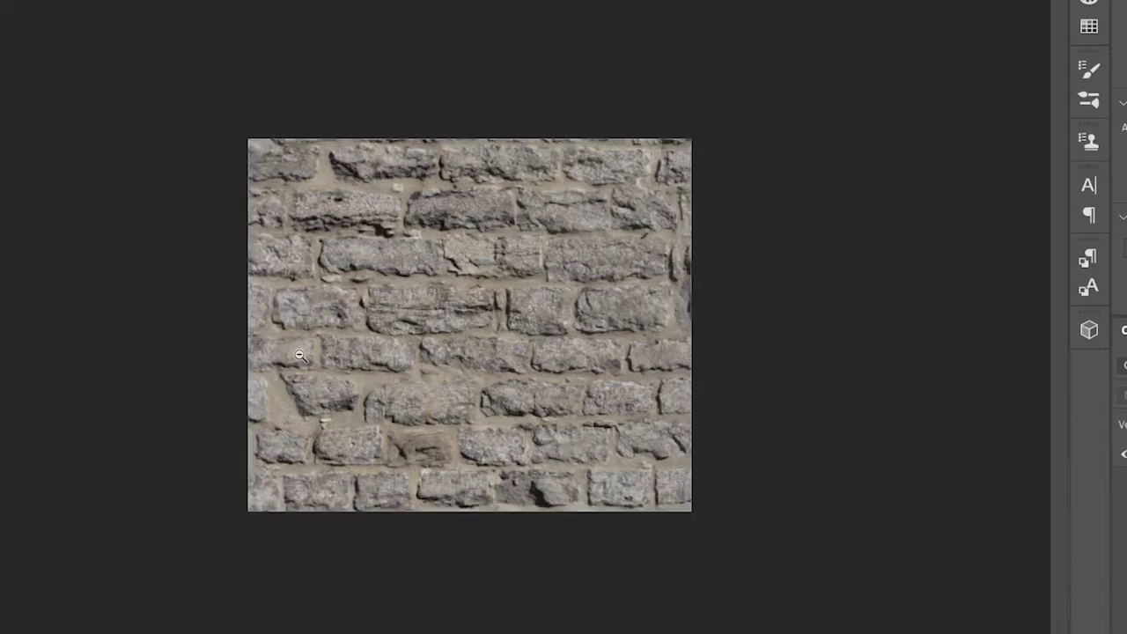
key("ctrl+0")
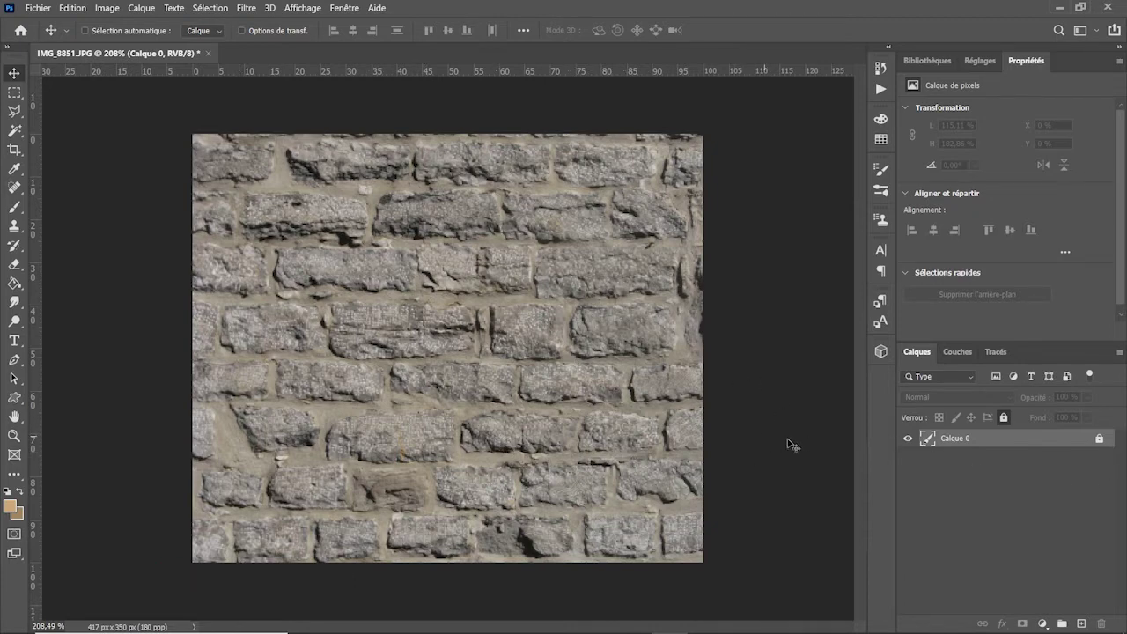
Step: Unlock Calque 0 and warp its top-right corner and top edge up to fill the canvas gap
left_click(1100, 440)
left_click(929, 439, "ctrl")
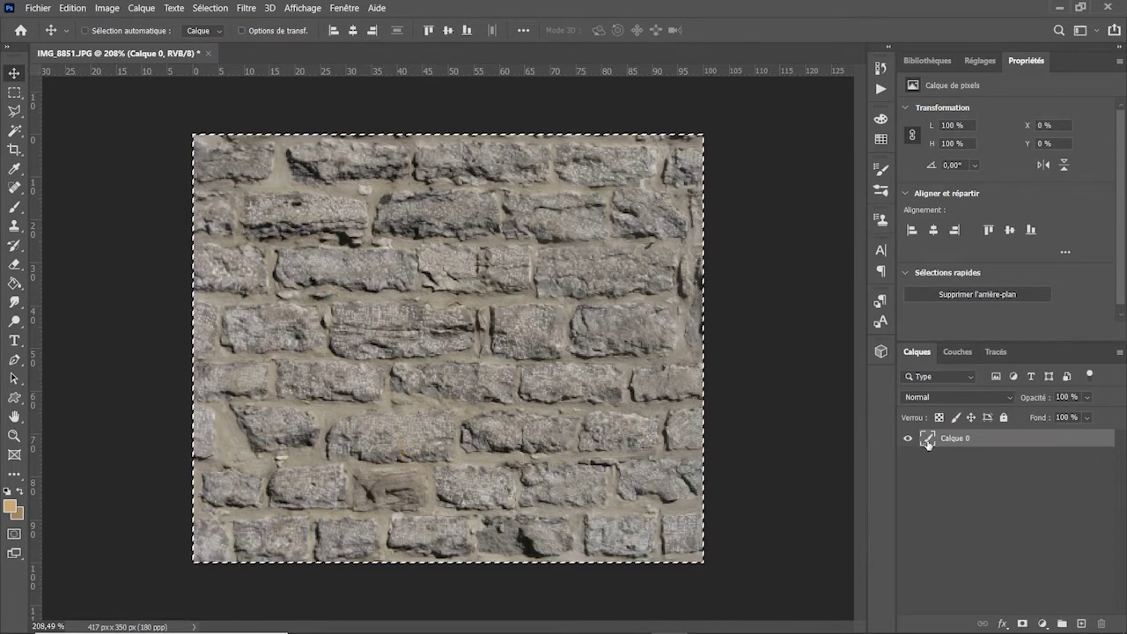
left_click(72, 8)
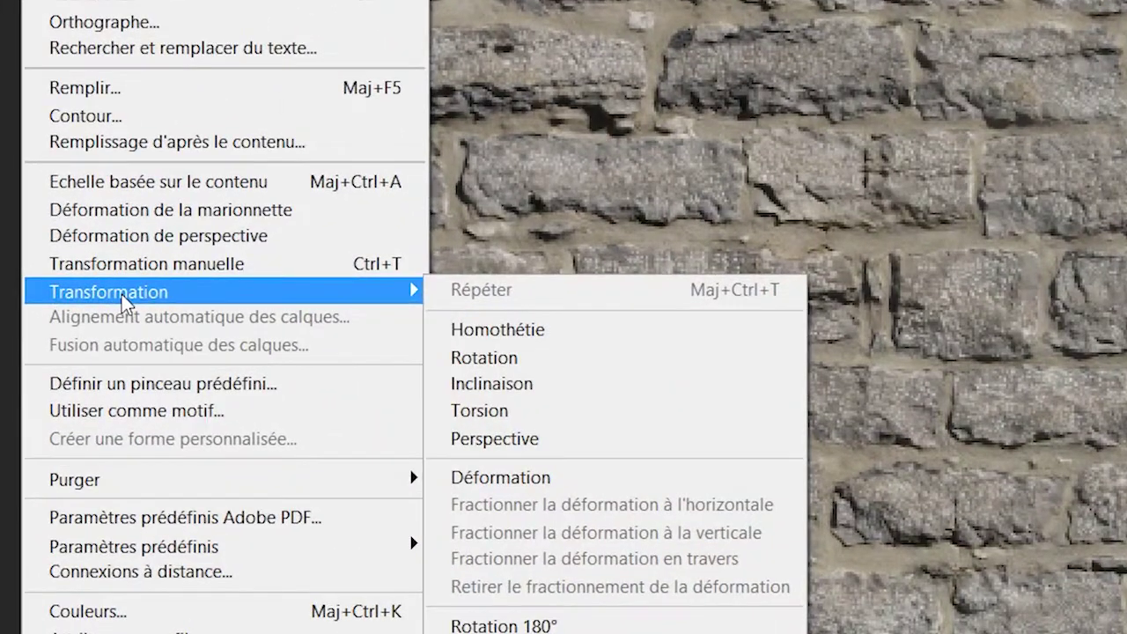
left_click(507, 478)
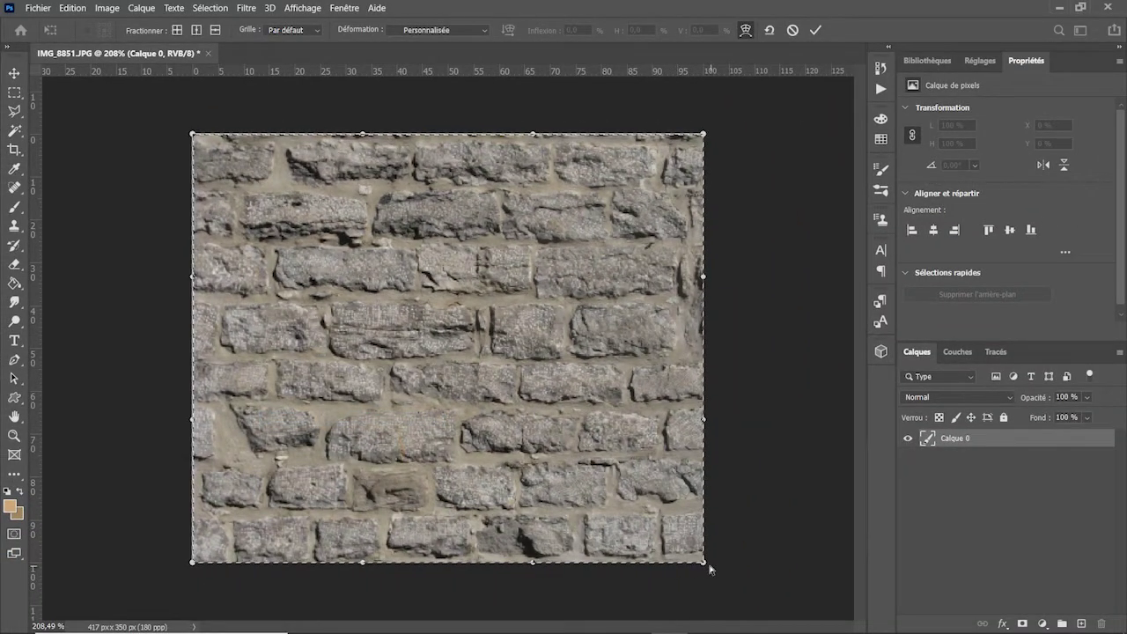
left_click_drag(705, 565, 705, 565)
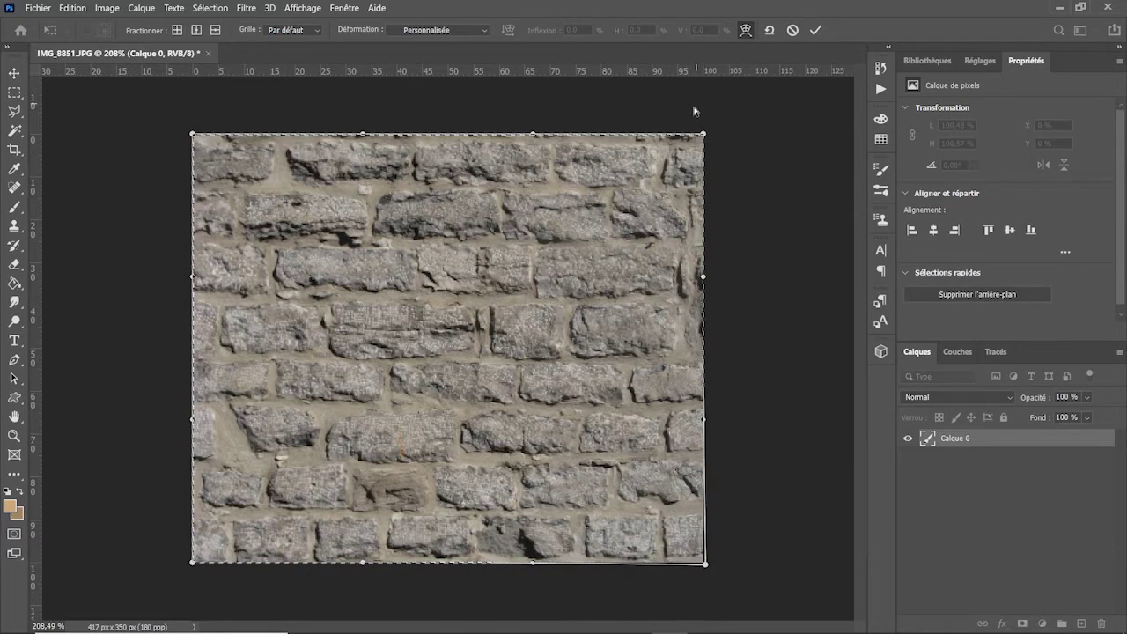
left_click_drag(705, 137, 703, 127)
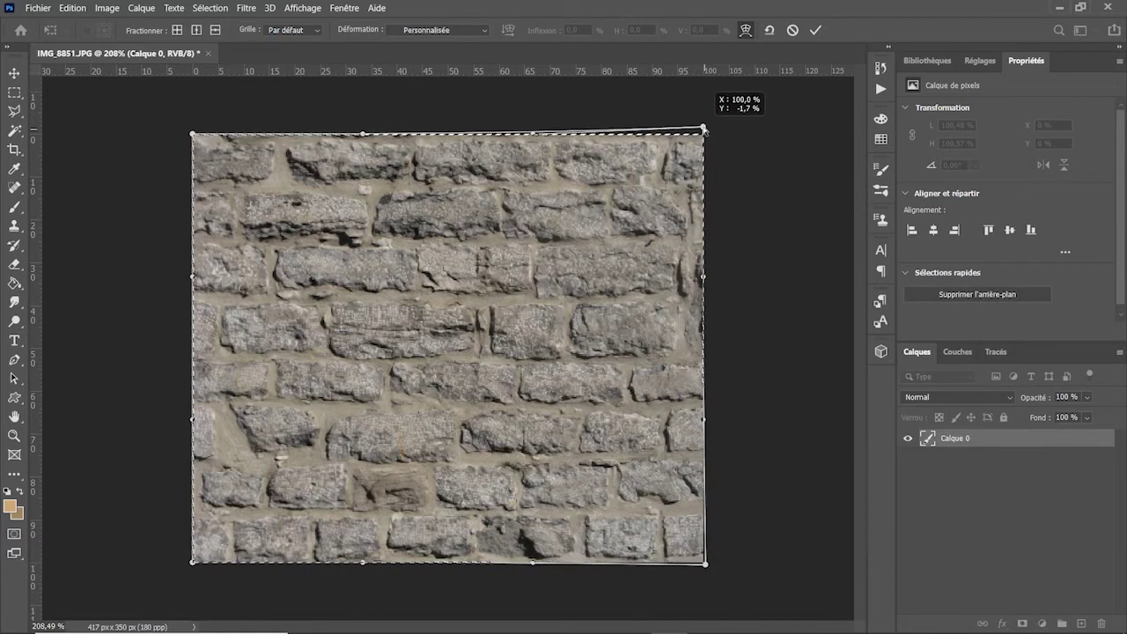
left_click_drag(533, 136, 532, 133)
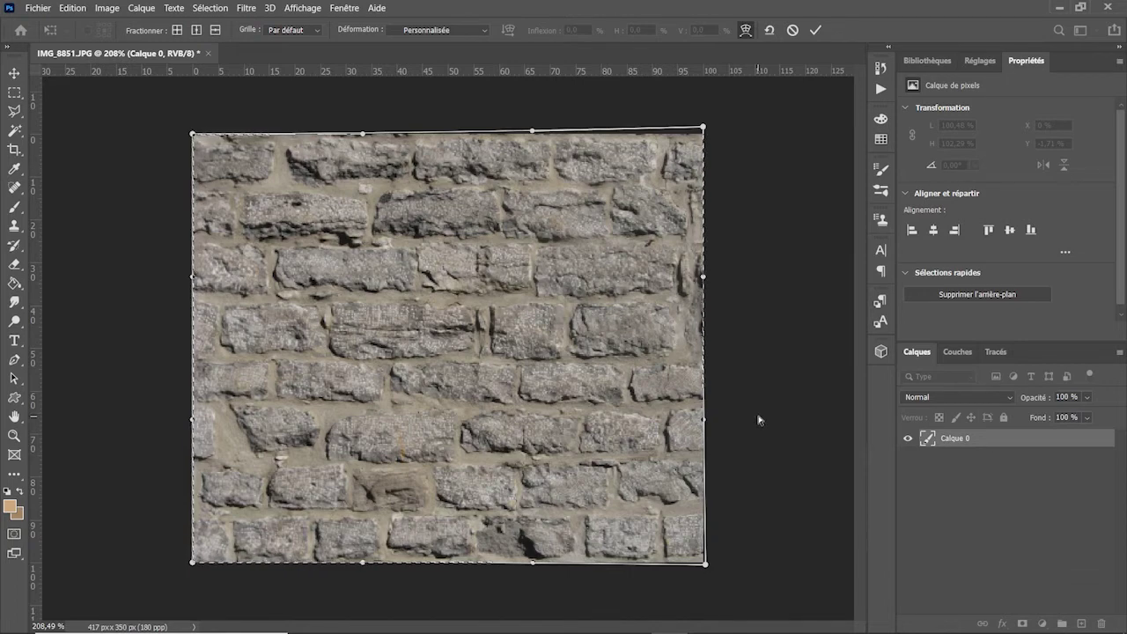
key("Return")
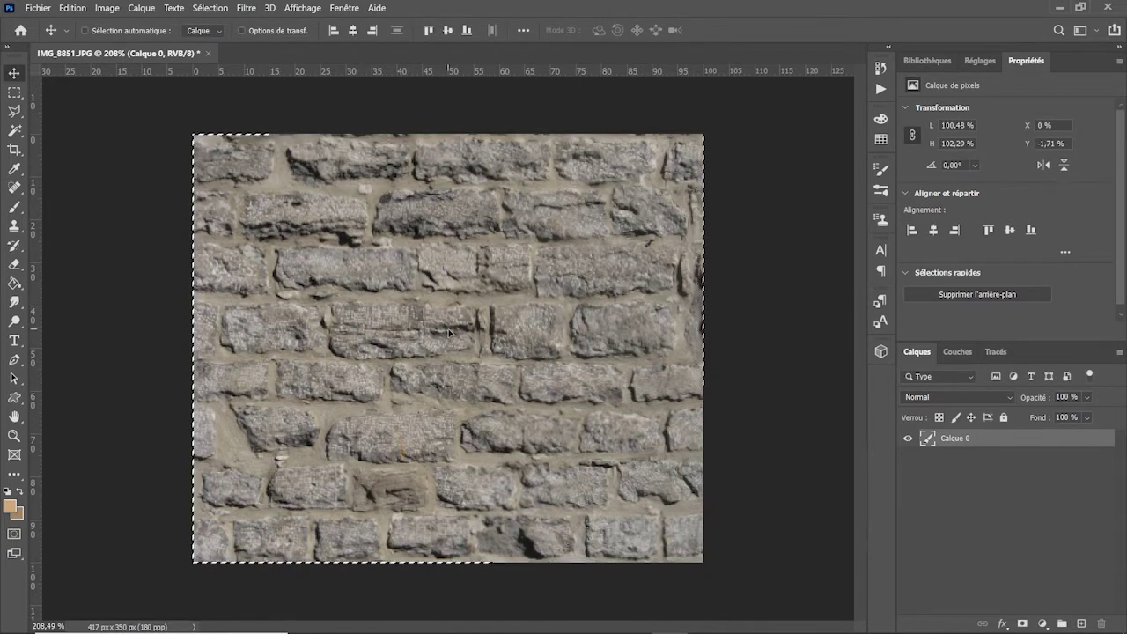
key("ctrl+d")
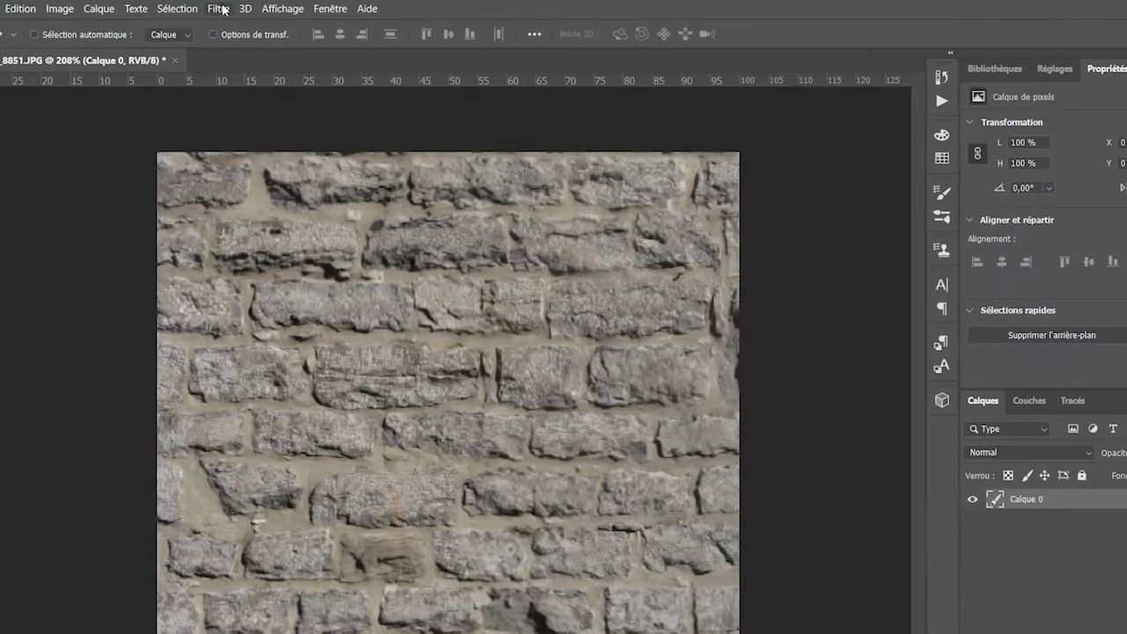
Step: Apply the Translation filter with Horizontale +50, Verticale 50 and Reboucler wrap-around
left_click(247, 8)
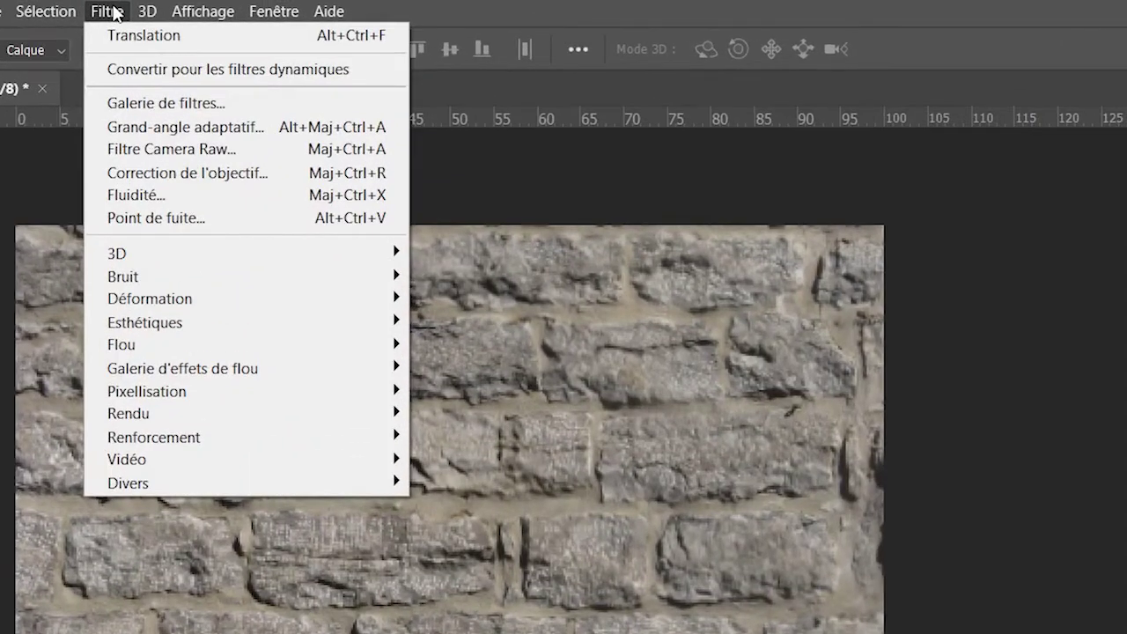
mouse_move(242, 483)
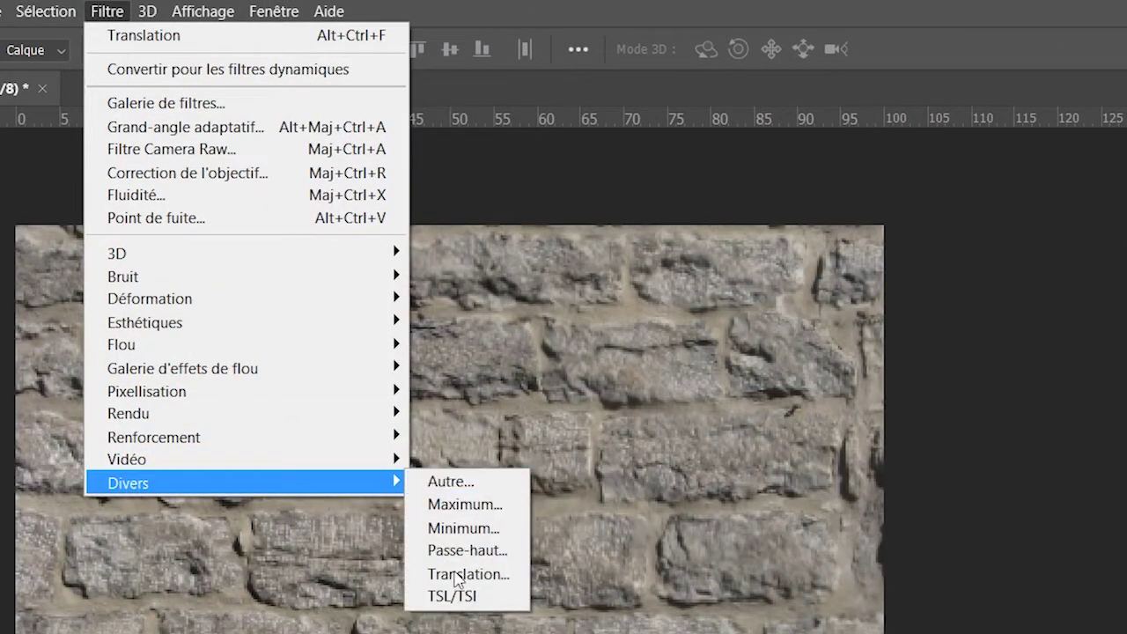
left_click(458, 575)
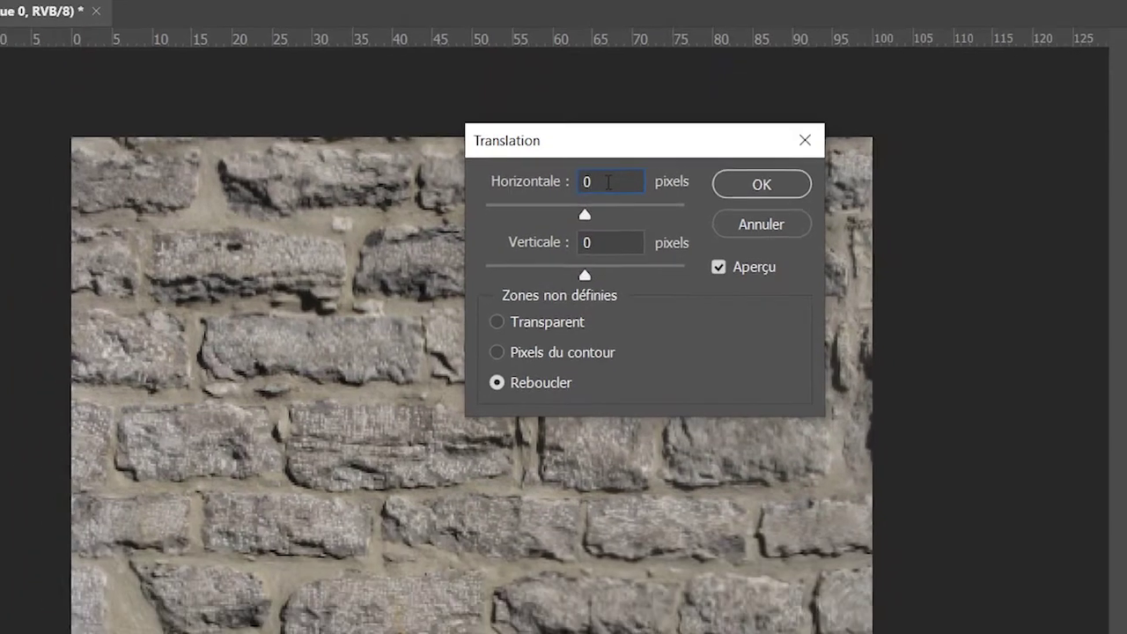
type("50")
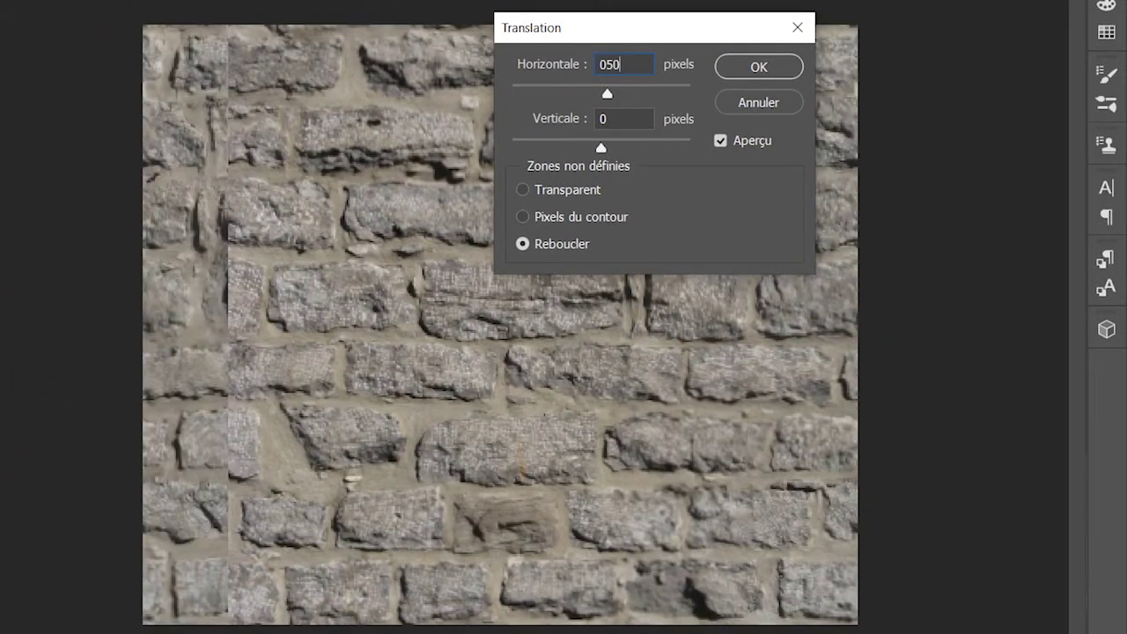
key("BackSpace")
key("BackSpace")
key("BackSpace")
type("50")
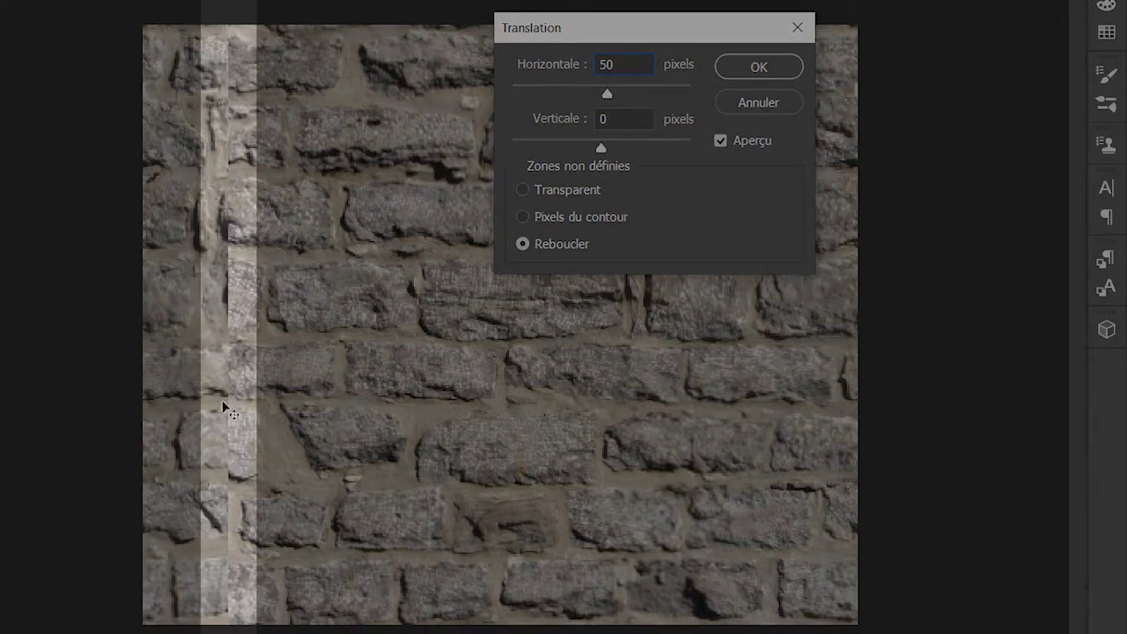
key("Tab")
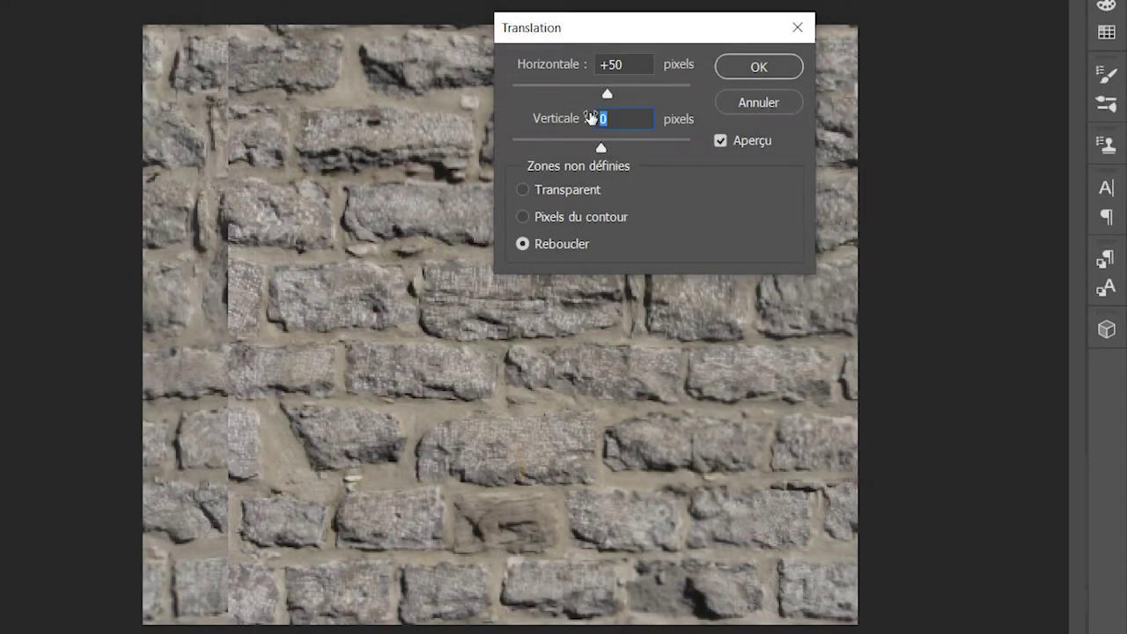
type("50")
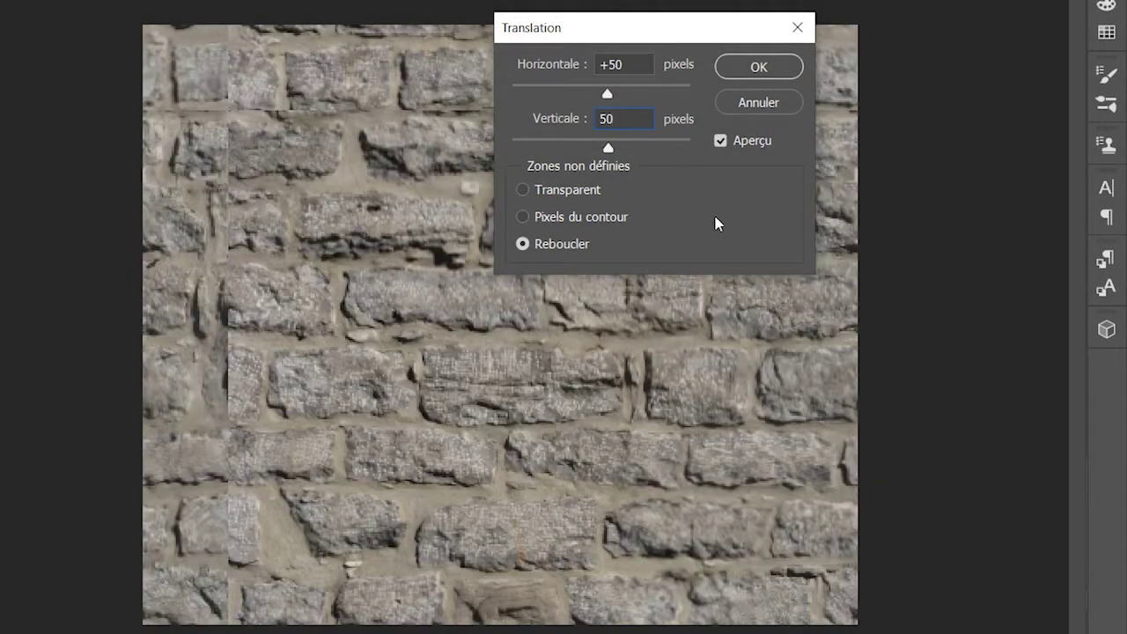
left_click(524, 244)
left_click(759, 68)
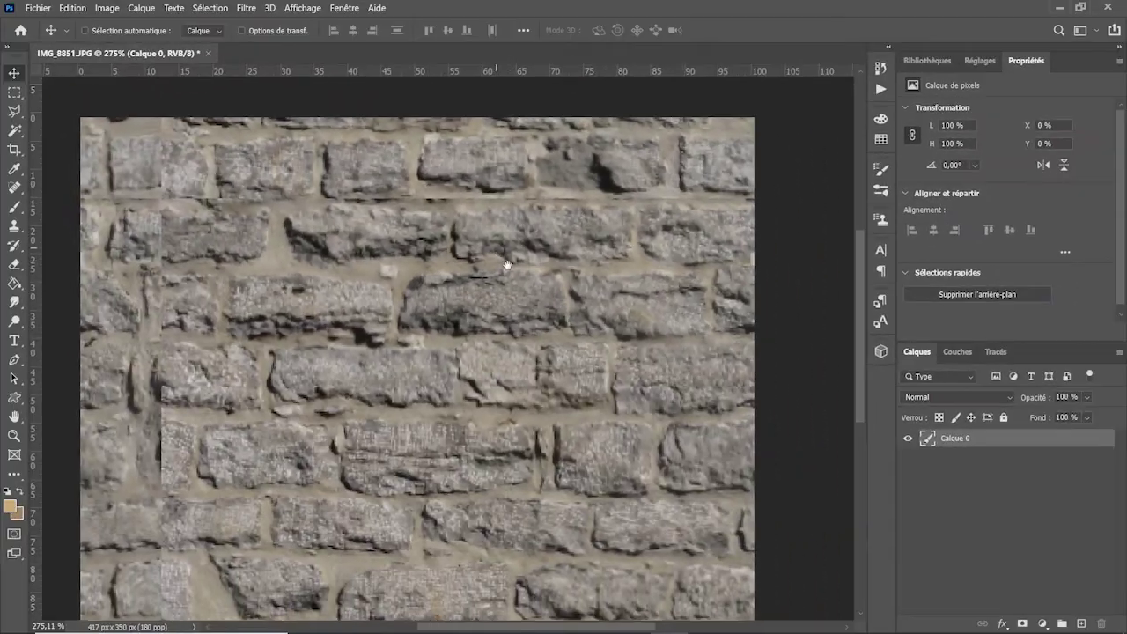
Step: Heal the horizontal seam across the upper rows with a 3 px Spot Healing Brush
left_click_drag(507, 265, 526, 305)
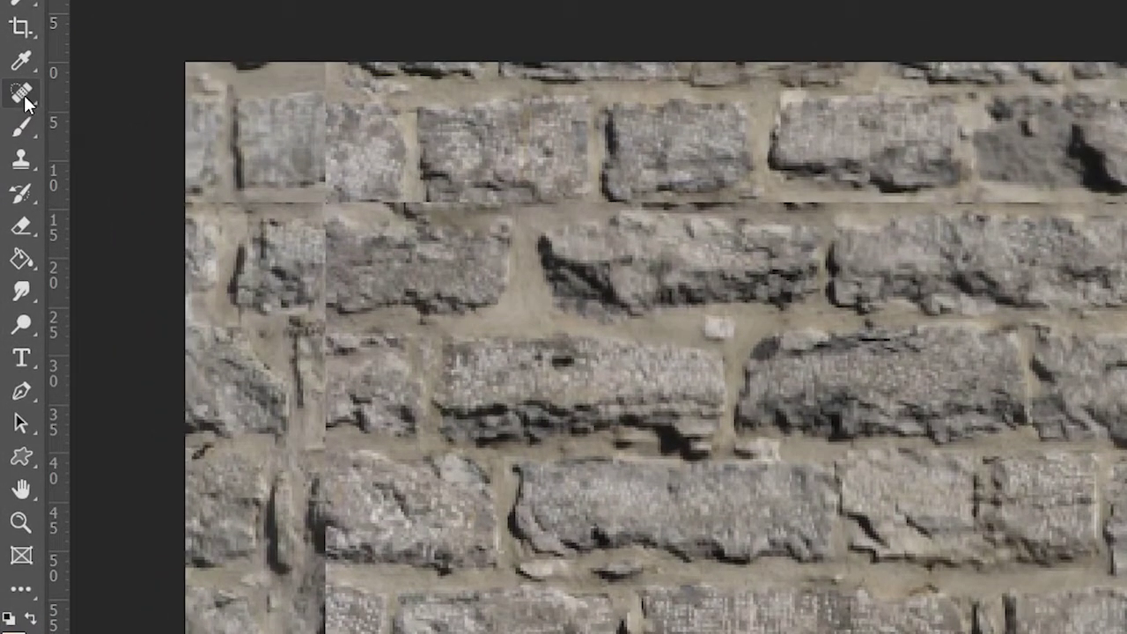
right_click(25, 99)
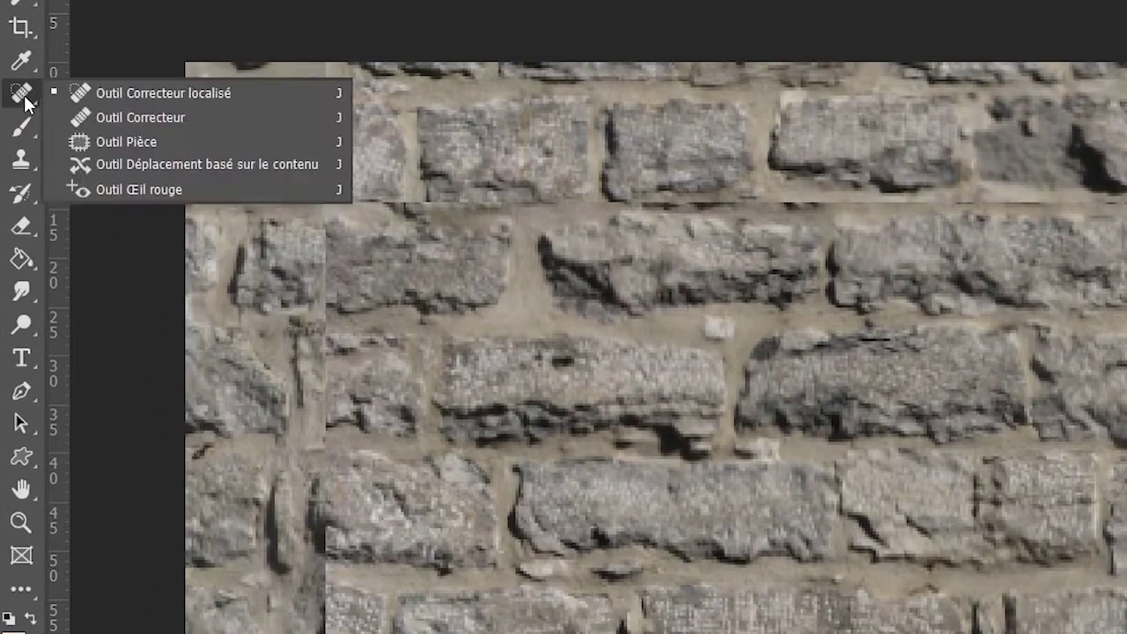
left_click(151, 93)
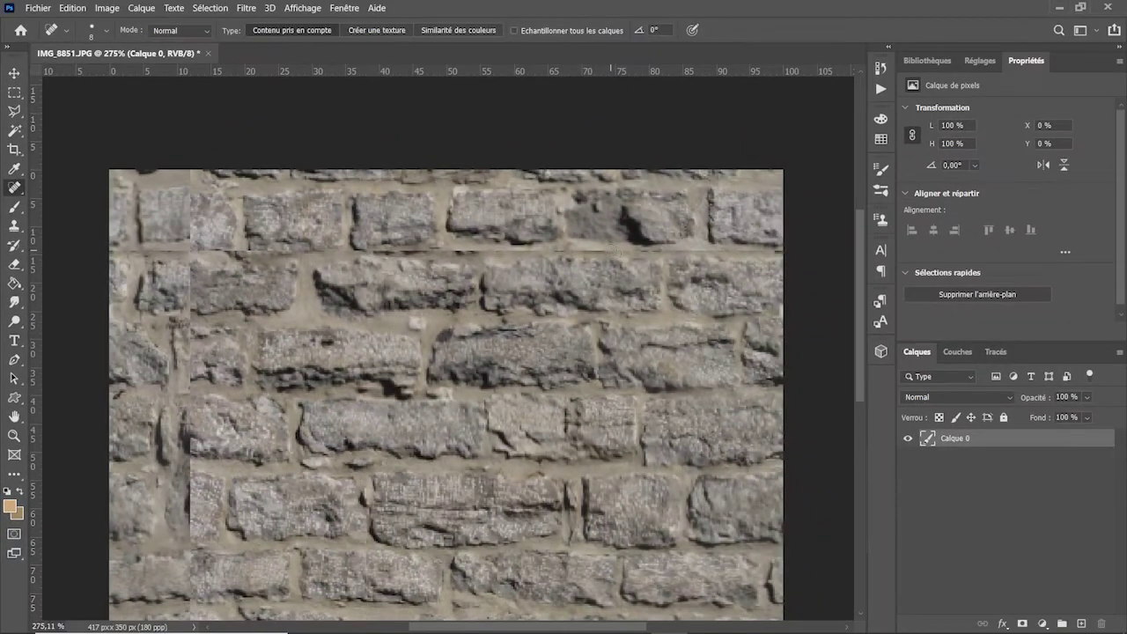
left_click_drag(610, 250, 679, 259)
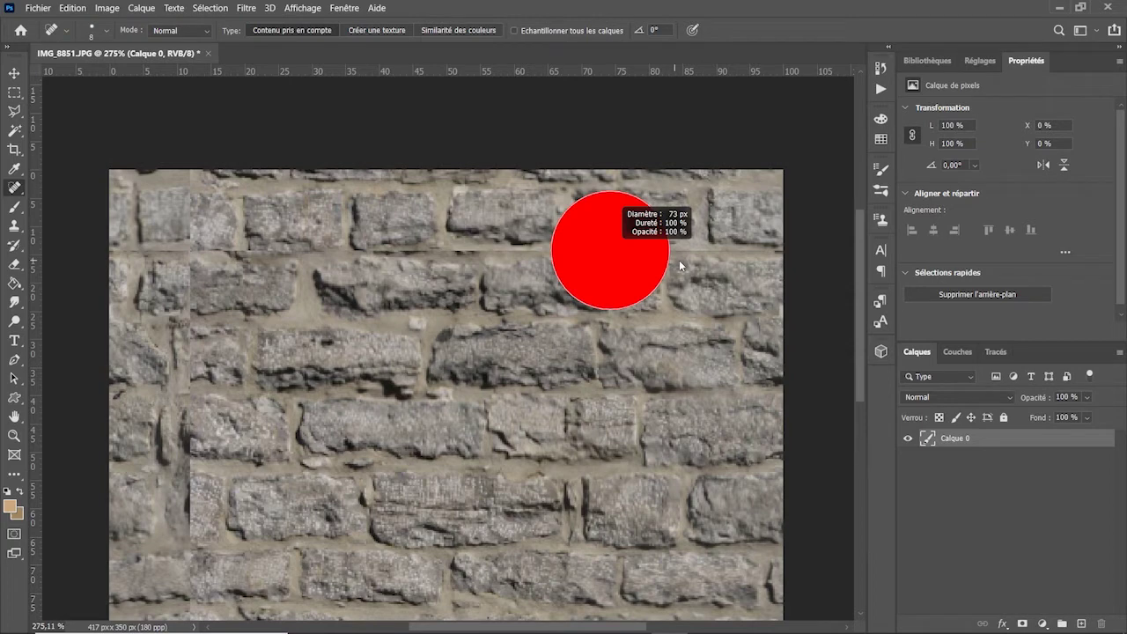
left_click_drag(680, 259, 614, 260)
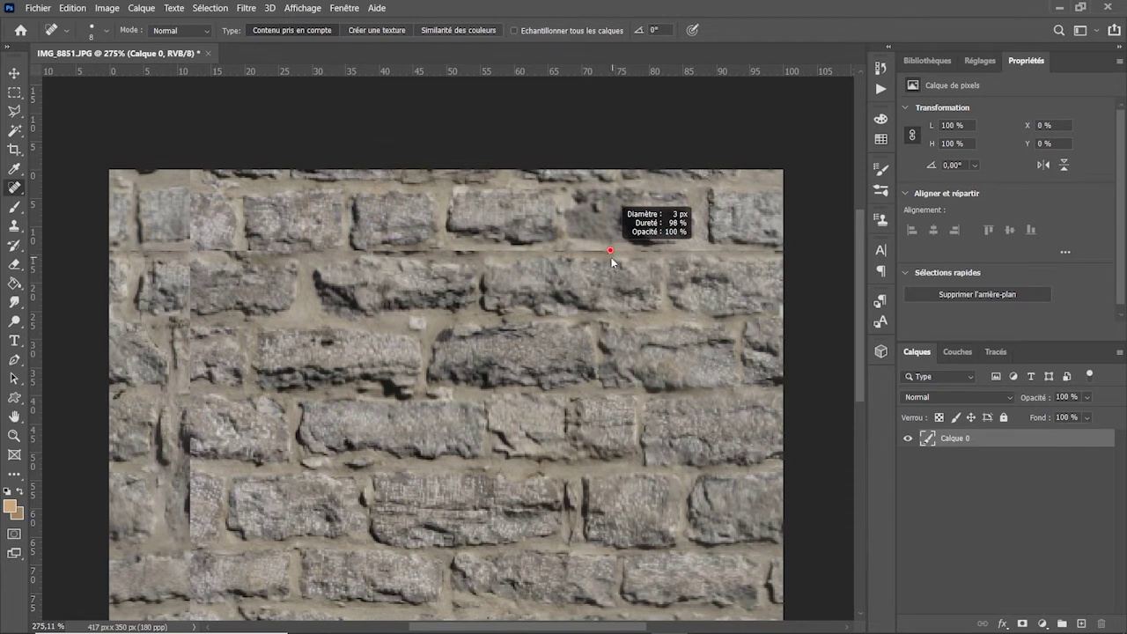
left_click_drag(613, 261, 613, 261)
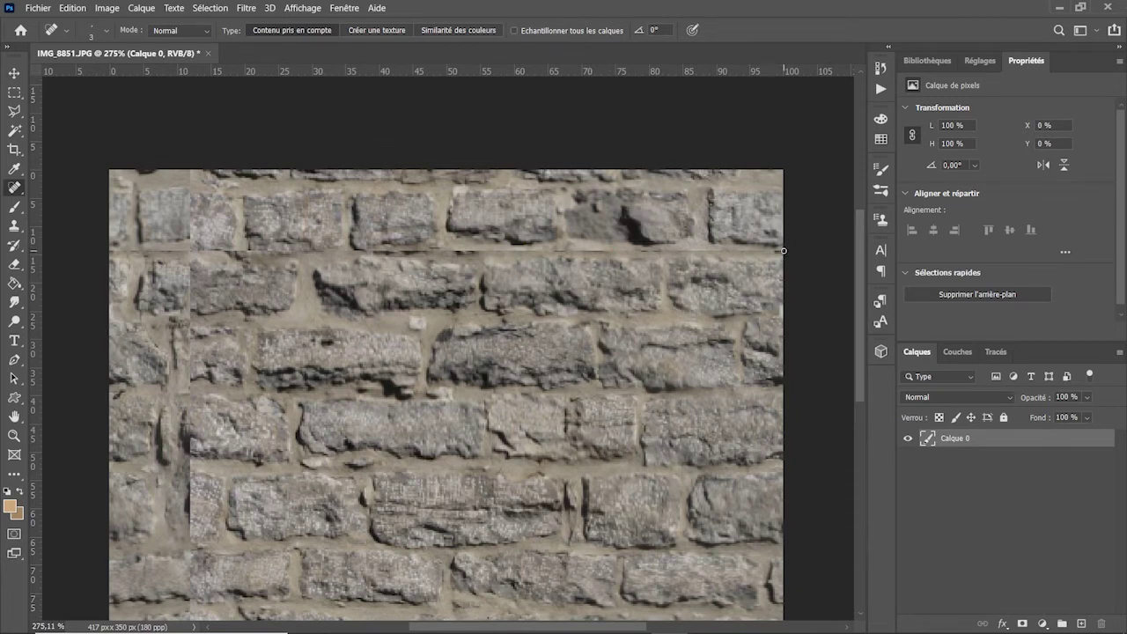
left_click_drag(784, 250, 173, 248, "shift")
left_click_drag(394, 438, 424, 344)
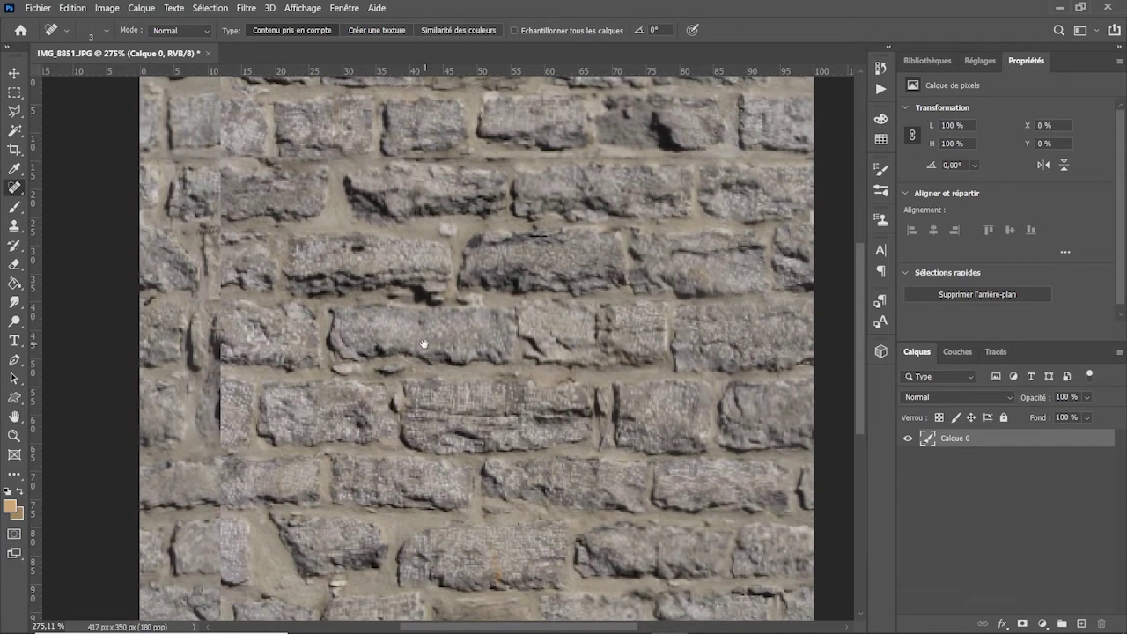
Step: Zoom out and heal the vertical seam down the left side of the texture
key("z")
left_click_drag(431, 189, 279, 188)
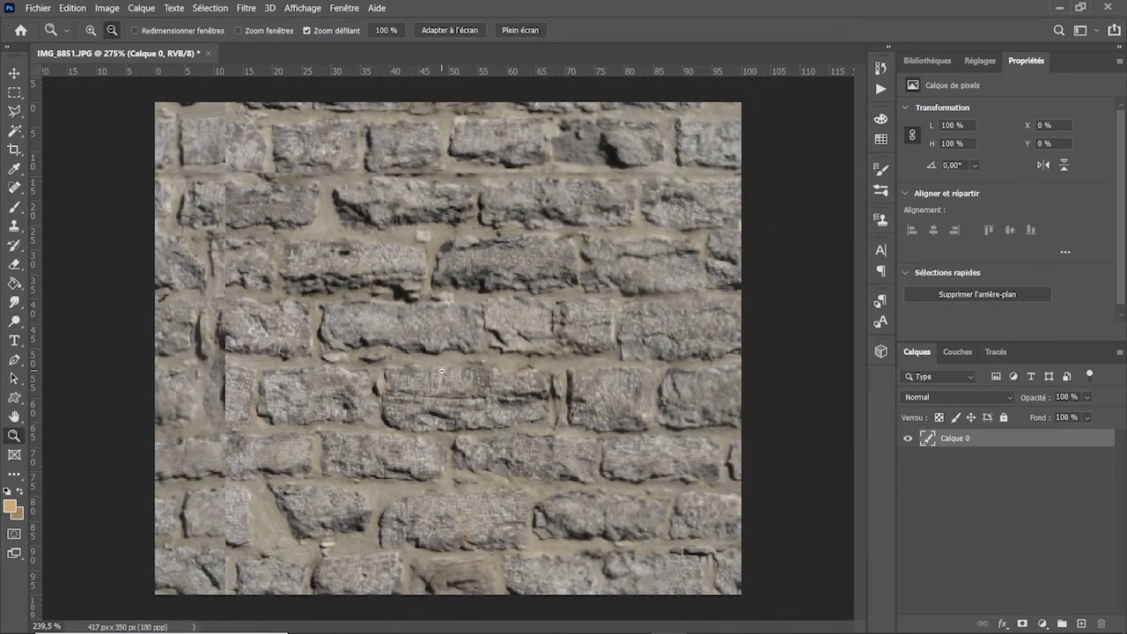
key("j")
left_click_drag(226, 99, 227, 612)
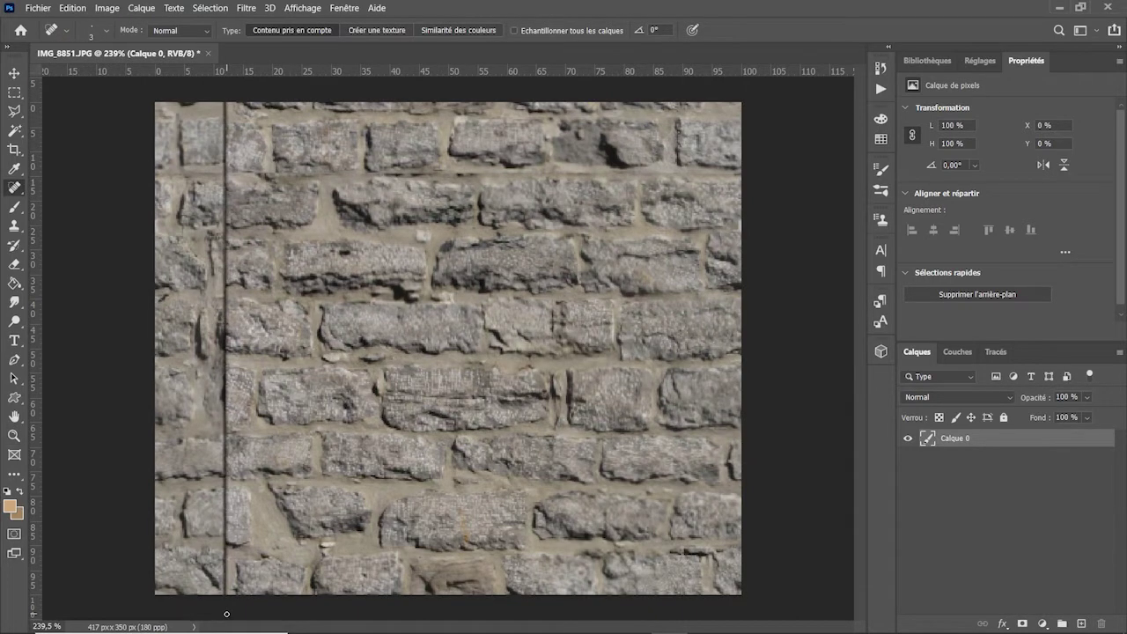
Step: Zoom in on the upper right and smooth the top mortar line with a 5 px healing brush
key("z")
mouse_move(562, 169)
left_mouse_down()
mouse_move(584, 174)
mouse_move(479, 323)
mouse_move(461, 330)
left_mouse_up()
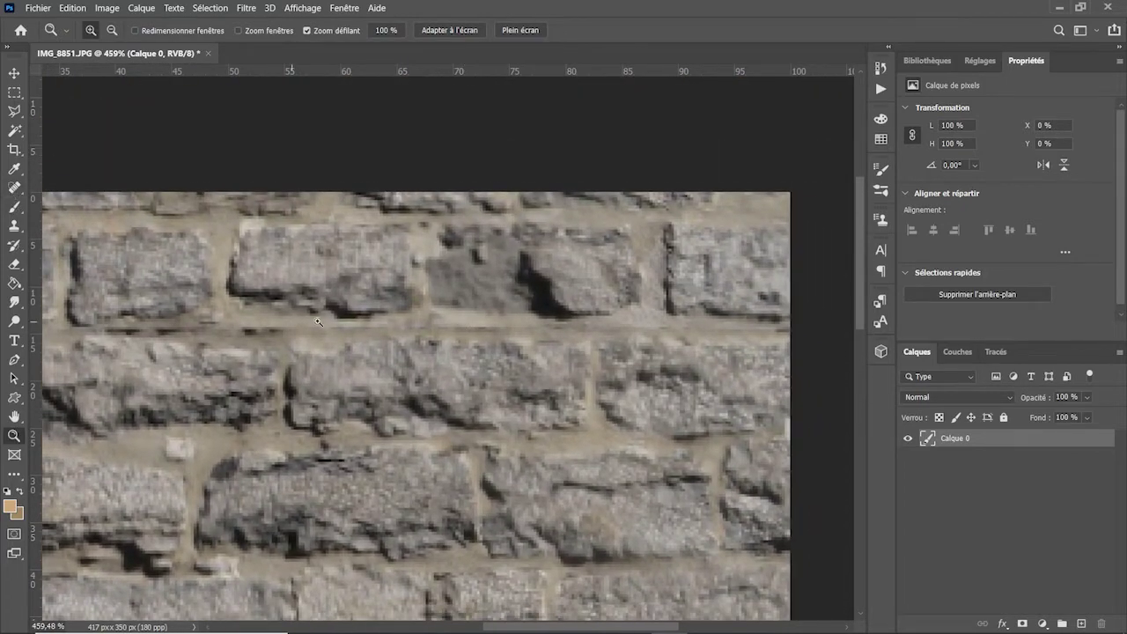
key("alt")
left_click(14, 187)
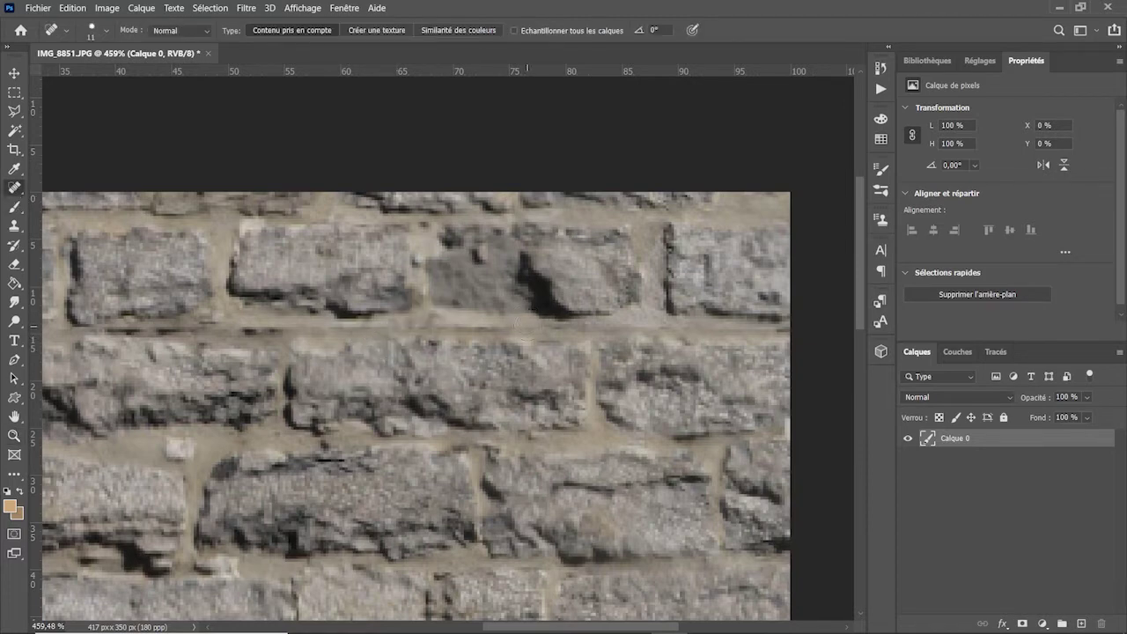
right_click(524, 322, "alt")
left_click_drag(526, 325, 448, 326)
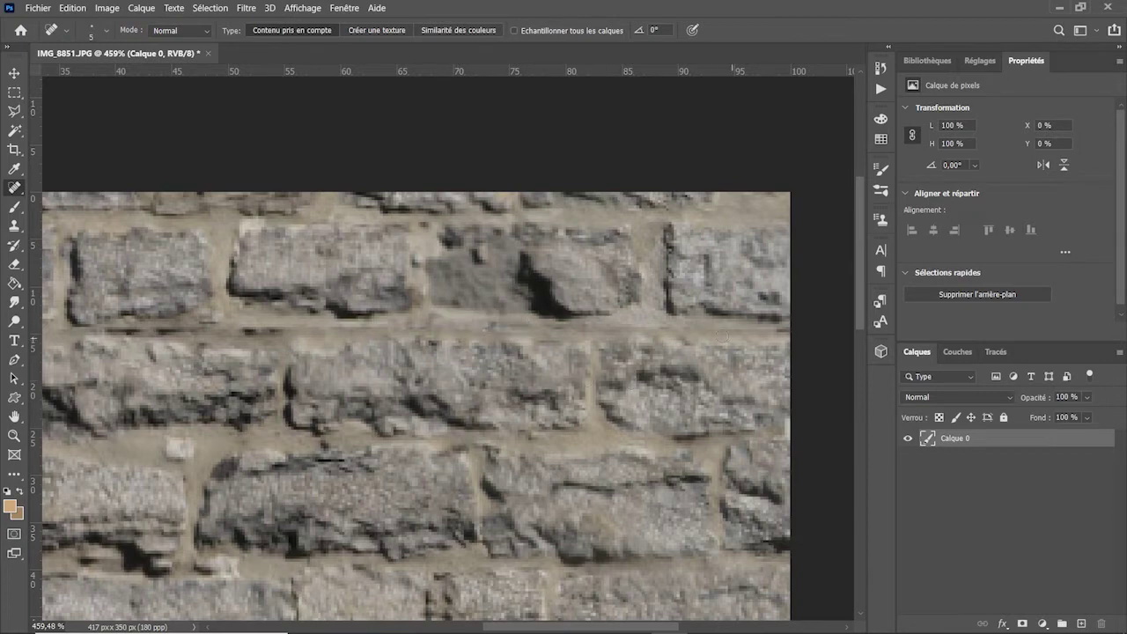
left_click_drag(724, 336, 773, 335)
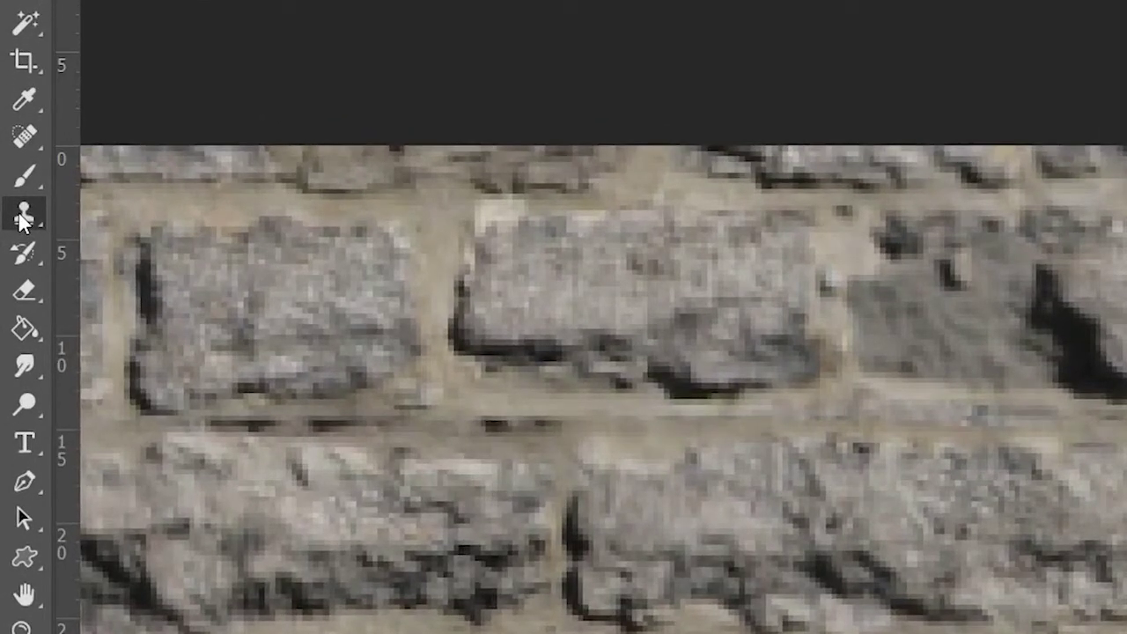
Step: Clone mortar texture along the joint below the dark stone using a small, soft 5 px Clone Stamp
left_click(24, 216)
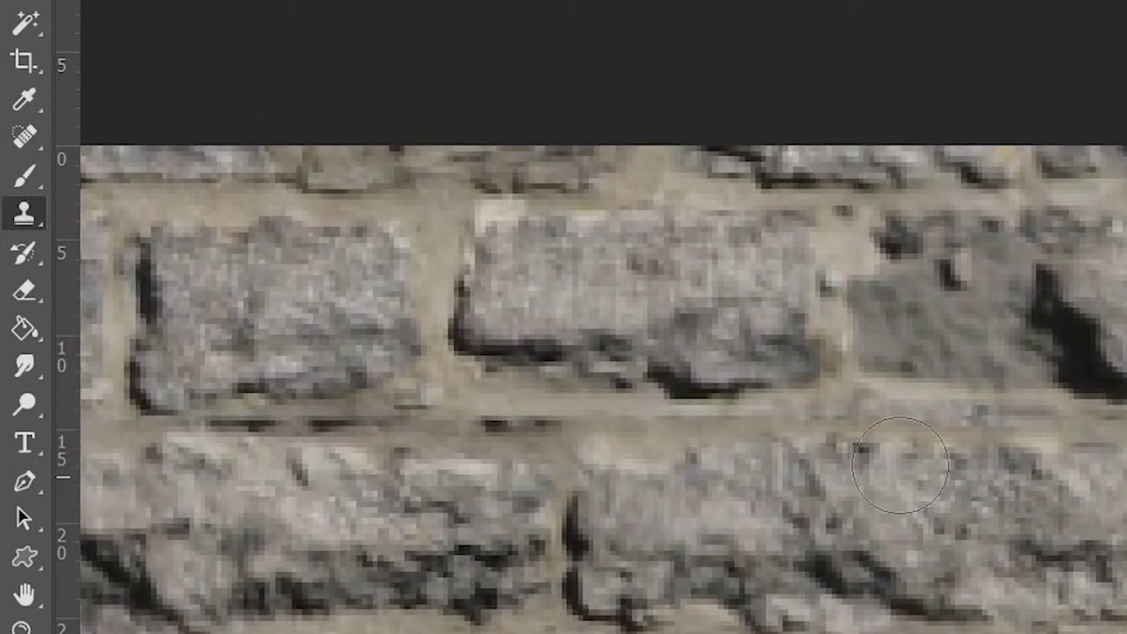
right_click(956, 417, "alt")
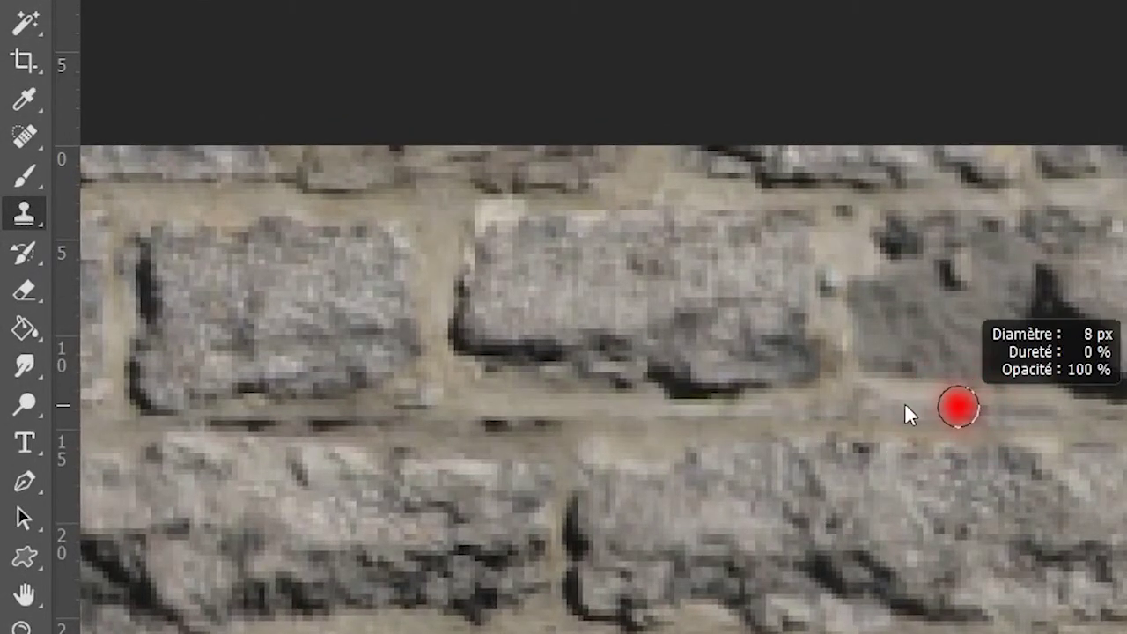
left_click_drag(956, 417, 900, 410)
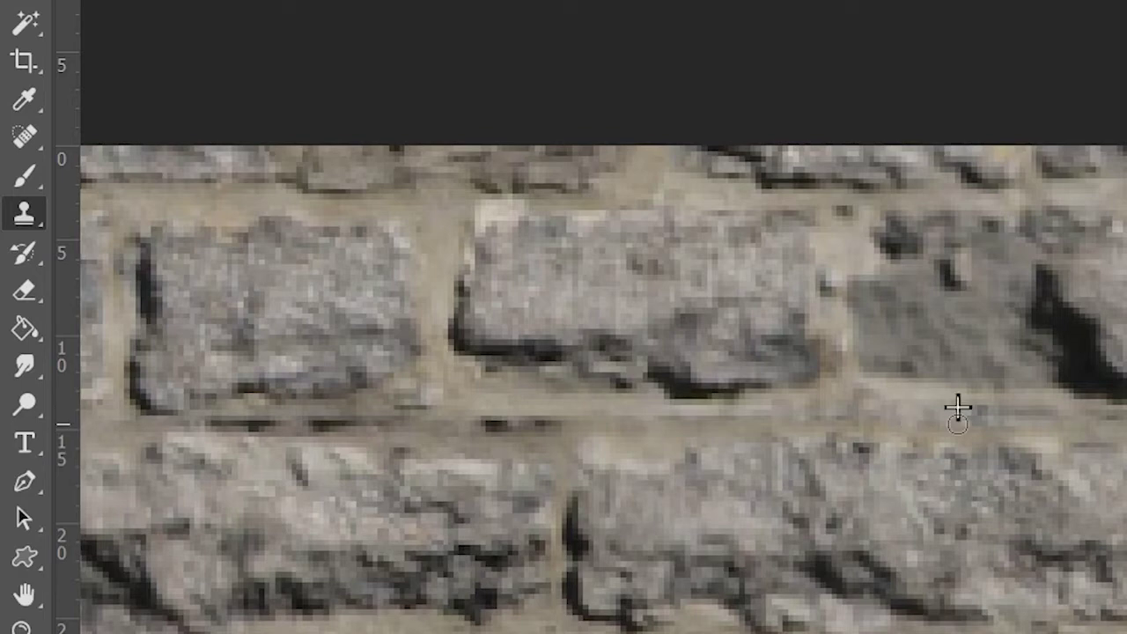
left_click_drag(910, 424, 936, 435)
left_click(909, 391, "alt")
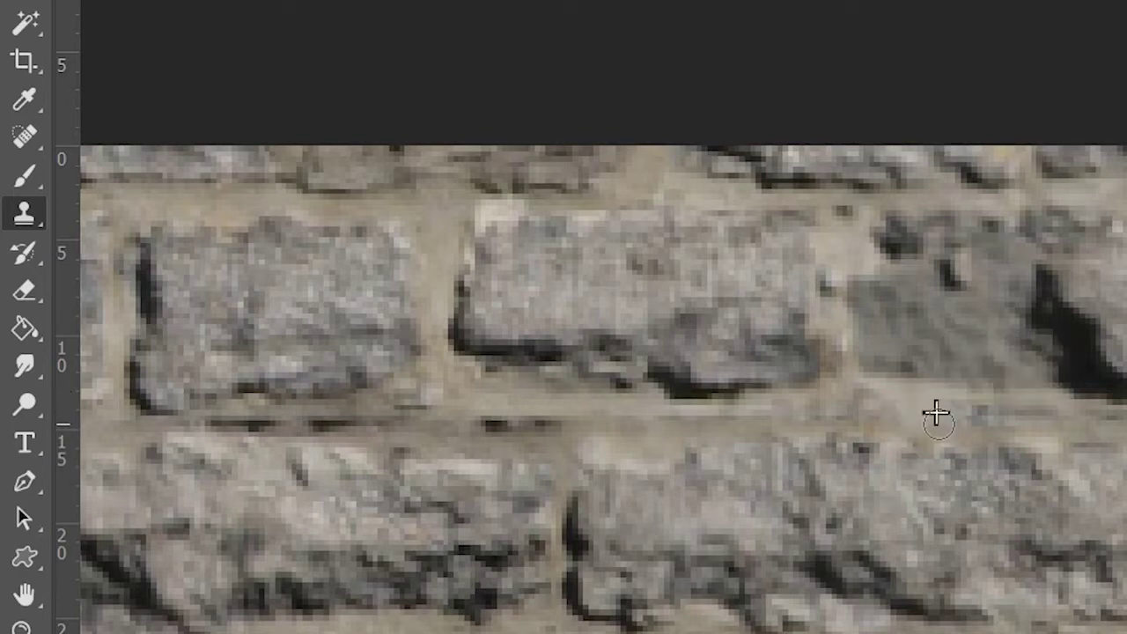
mouse_move(924, 410)
left_mouse_down()
mouse_move(976, 408)
mouse_move(872, 401)
left_mouse_up()
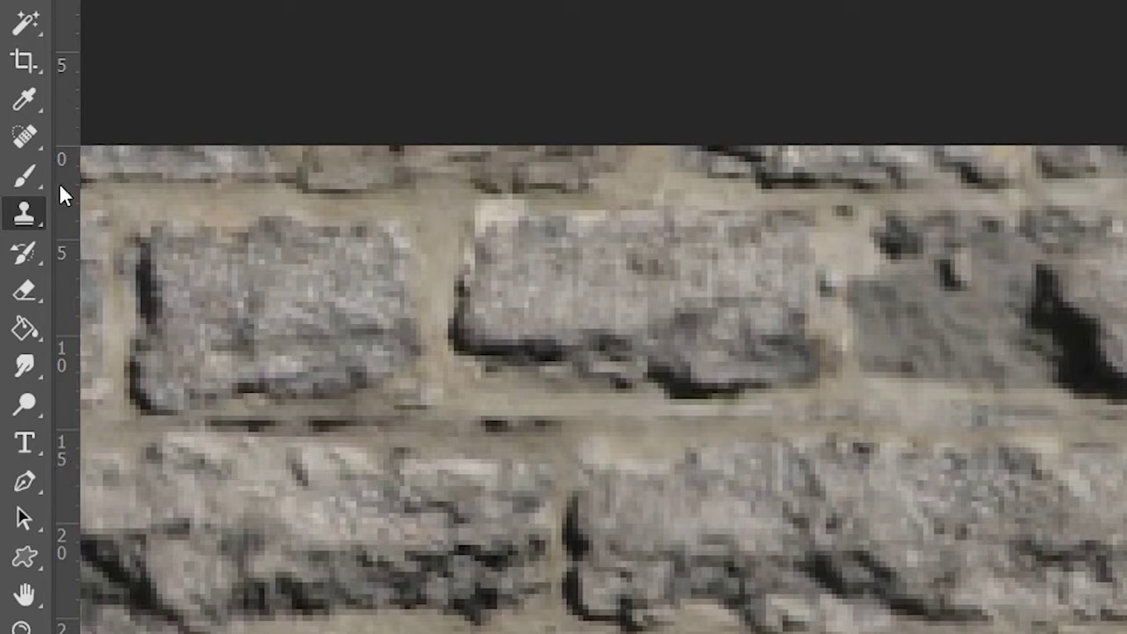
left_click(26, 135)
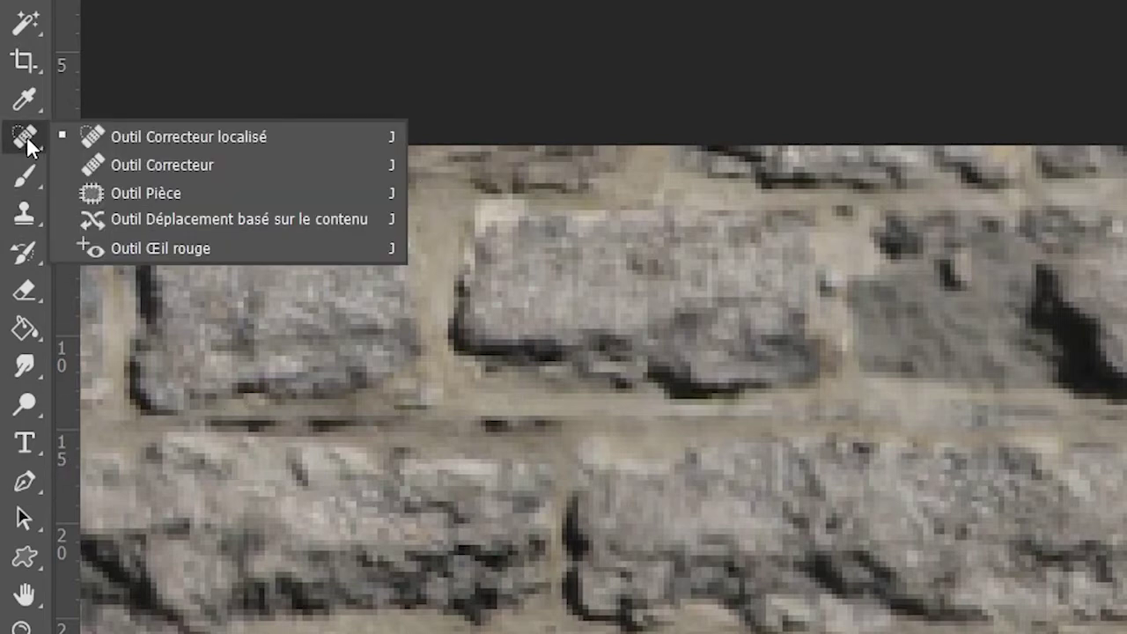
Step: Outline the uneven mortar under the dark stone with the Patch tool and borrow texture from below
left_click(123, 191)
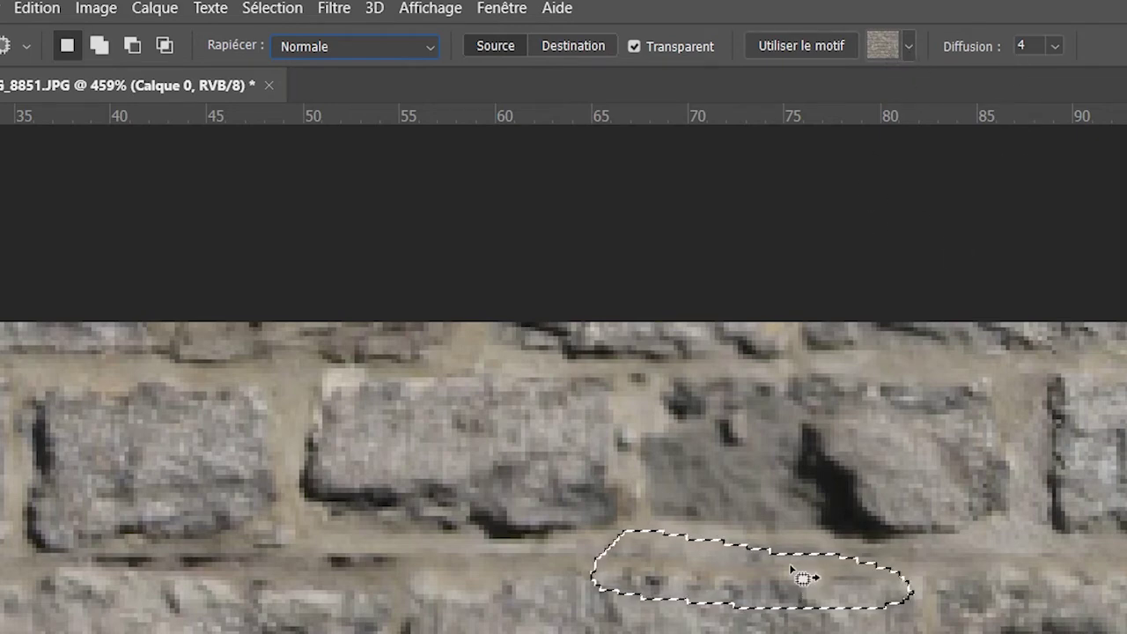
left_click(925, 599)
mouse_move(824, 490)
left_mouse_down()
mouse_move(555, 482)
mouse_move(817, 486)
left_mouse_up()
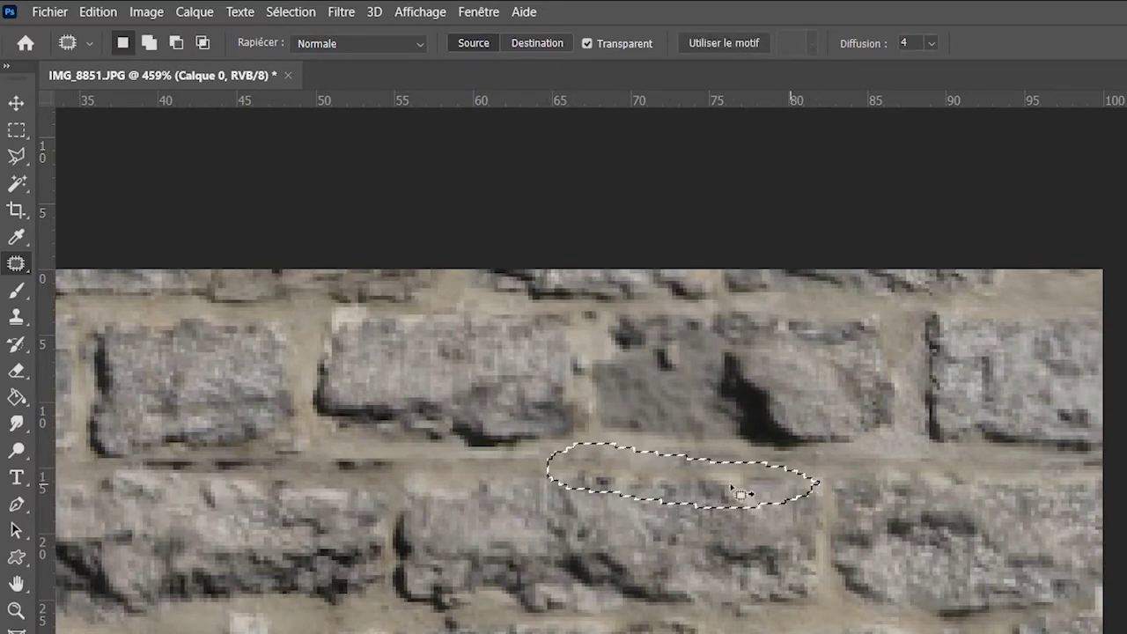
left_click_drag(700, 488, 709, 547)
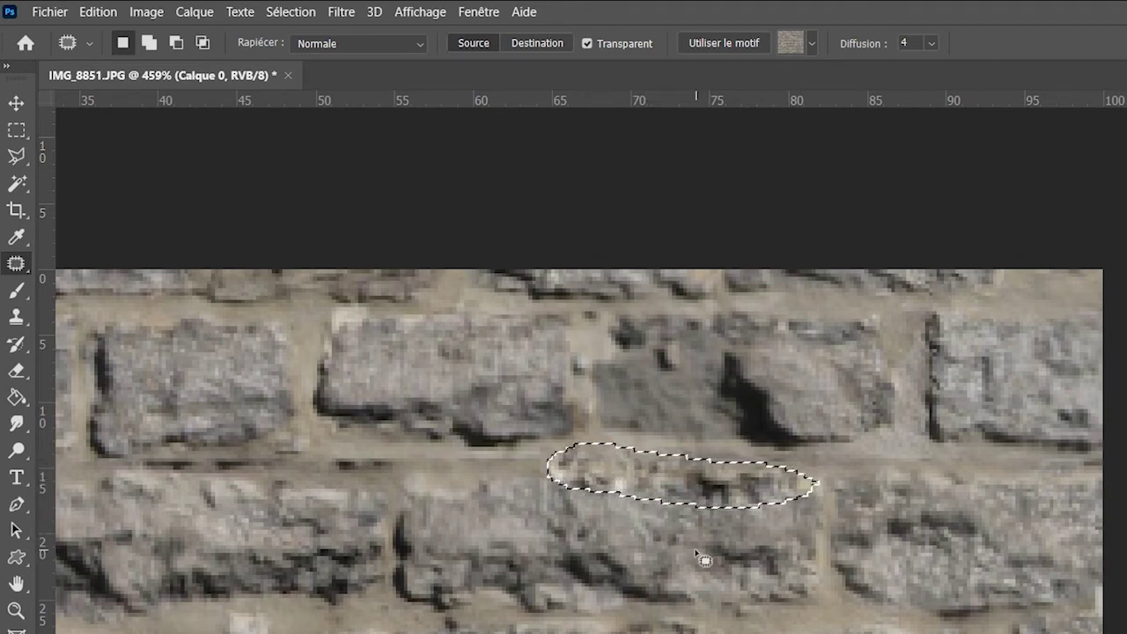
left_click_drag(696, 553, 696, 549)
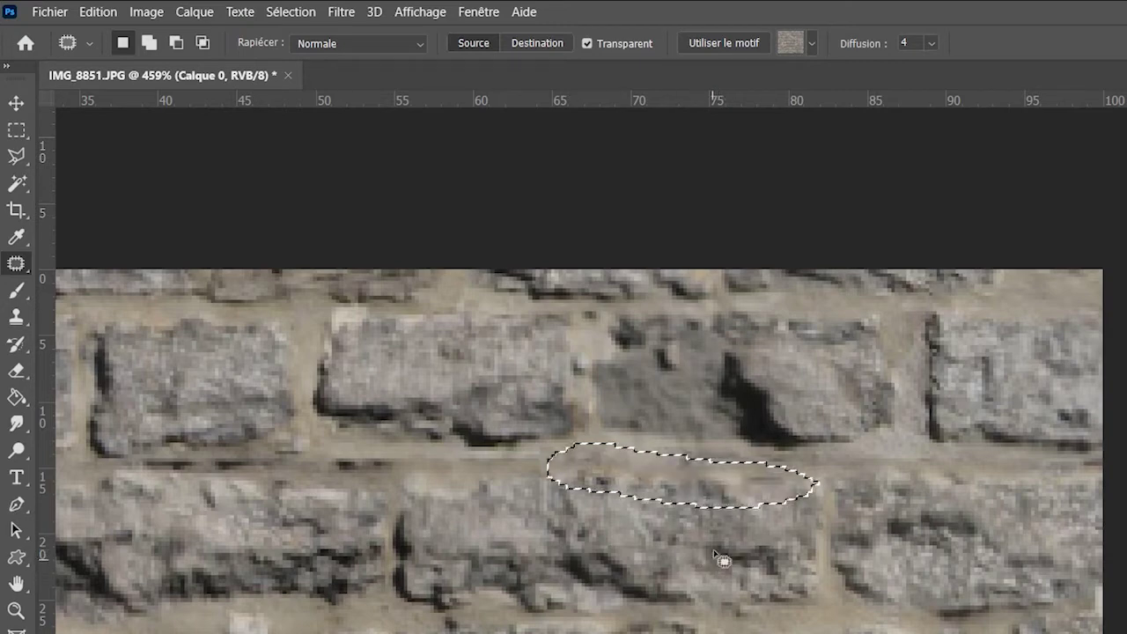
Step: Fill the outlined mortar with tan at 65% opacity, patch it again from the lower stone, and deselect
key("i")
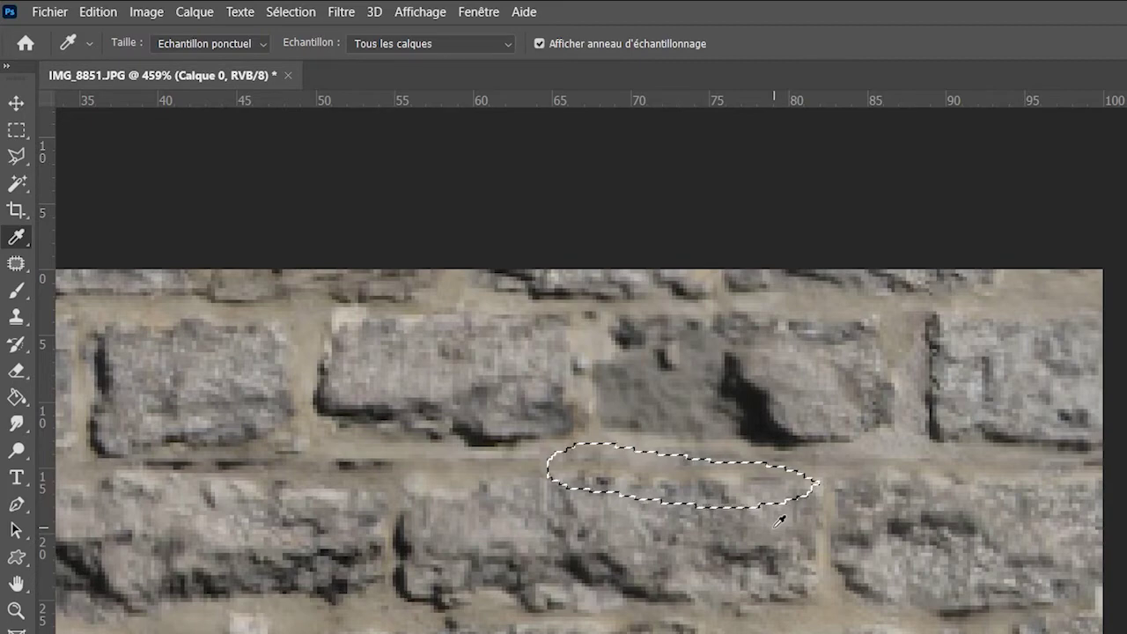
key("j")
left_click(18, 399)
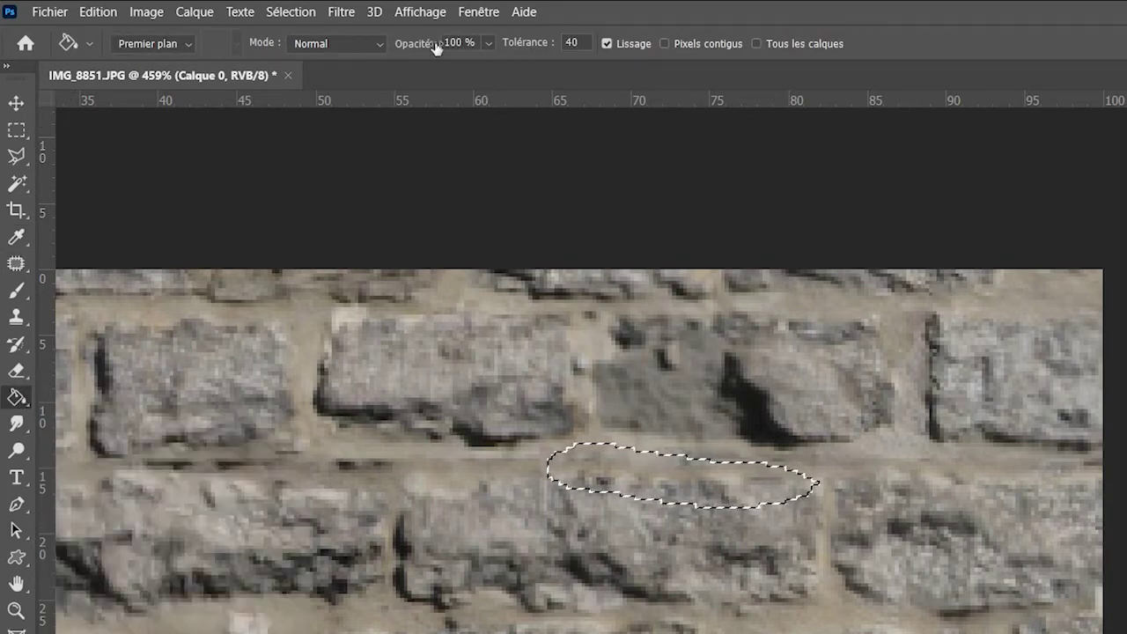
left_click_drag(430, 46, 398, 50)
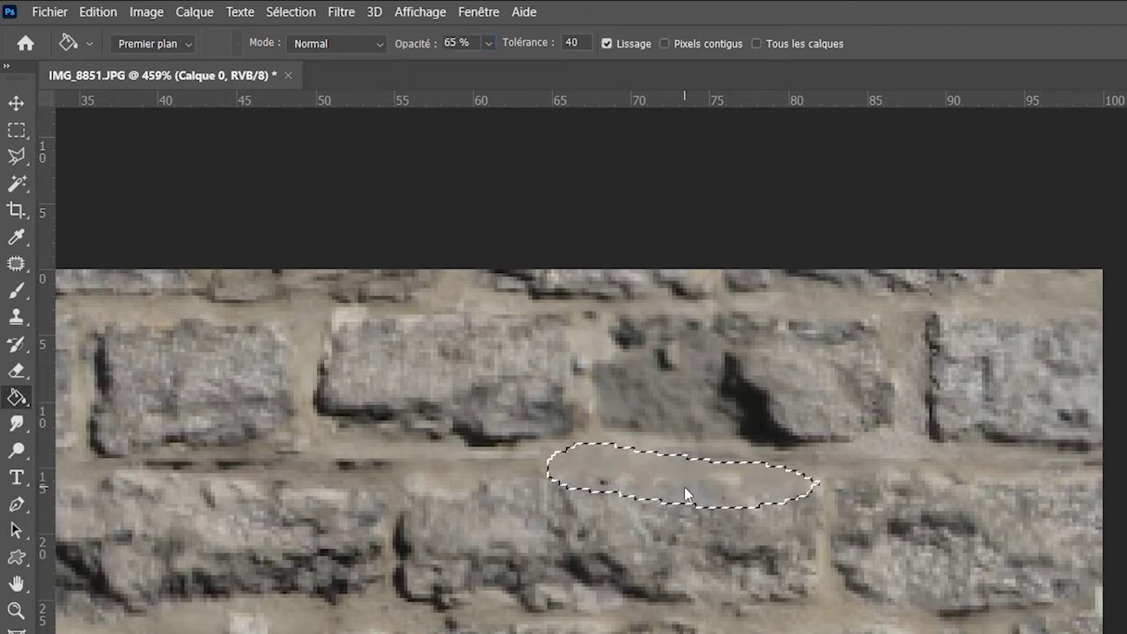
left_click(708, 503)
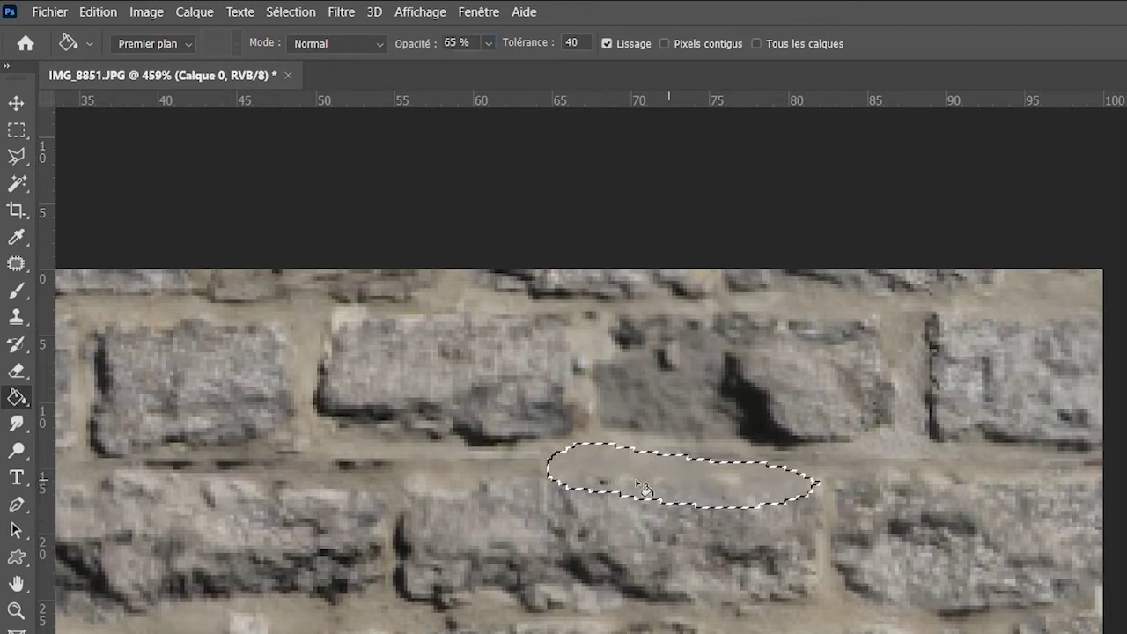
left_click(18, 264)
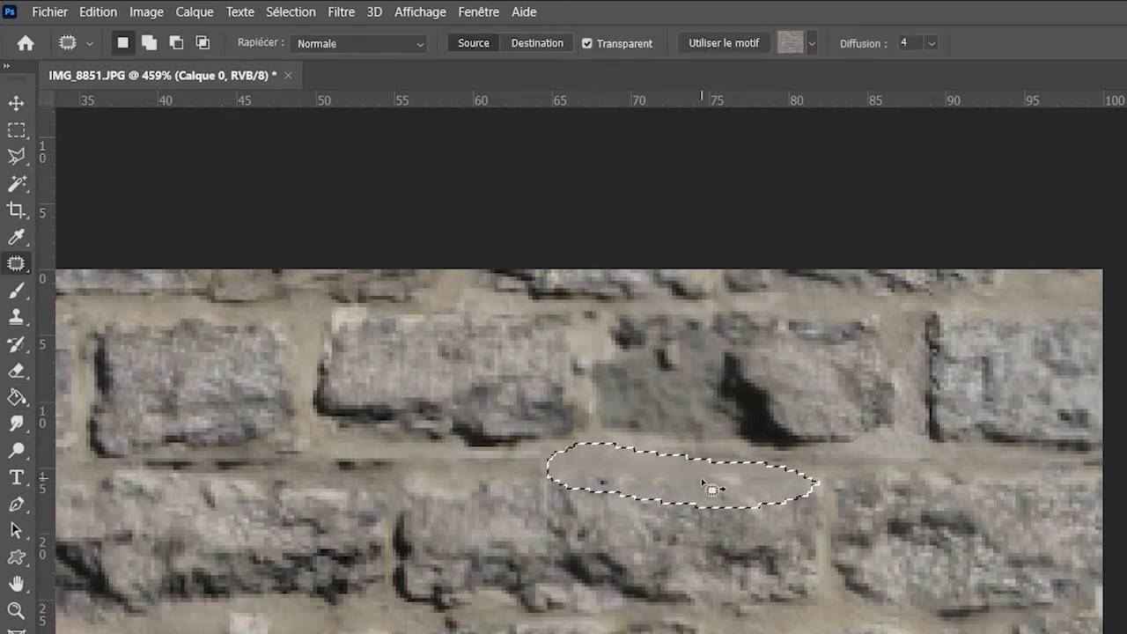
left_click_drag(712, 489, 711, 553)
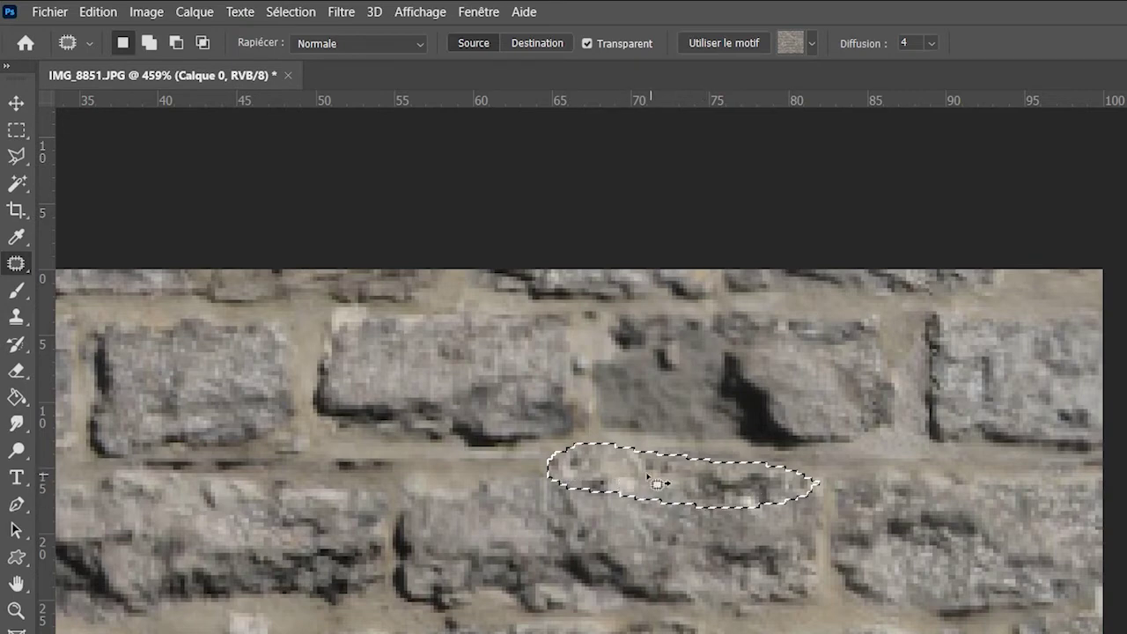
key("ctrl+d")
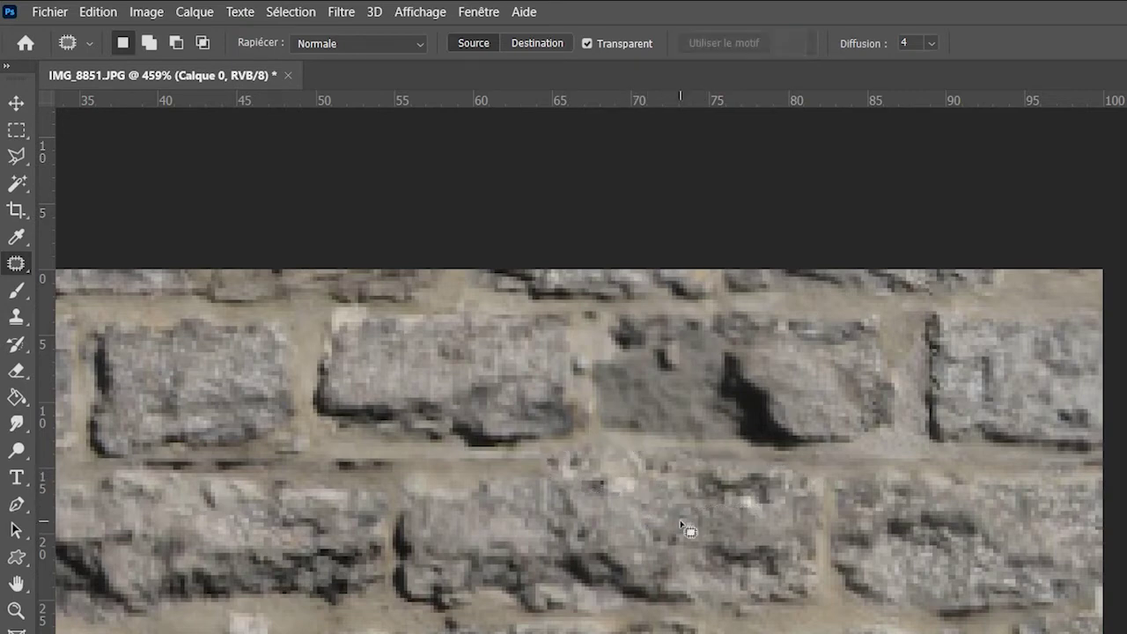
Step: Zoom out and outline the dark streak along the middle mortar joint with the Patch tool
key("z")
left_click(724, 559, "alt")
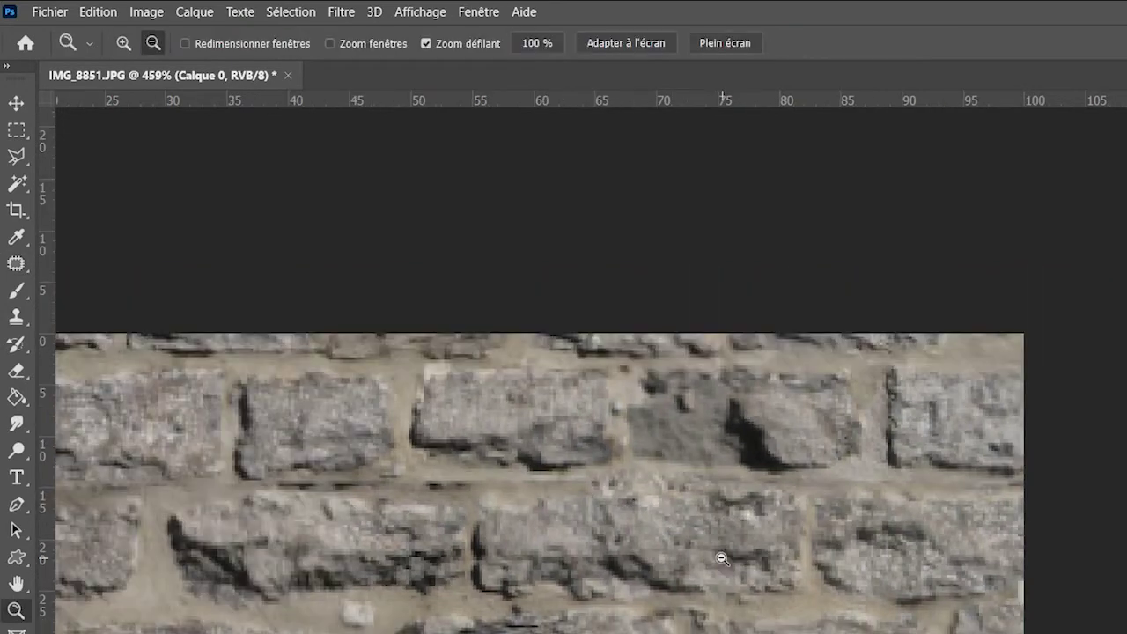
scroll(722, 559, "down", 2)
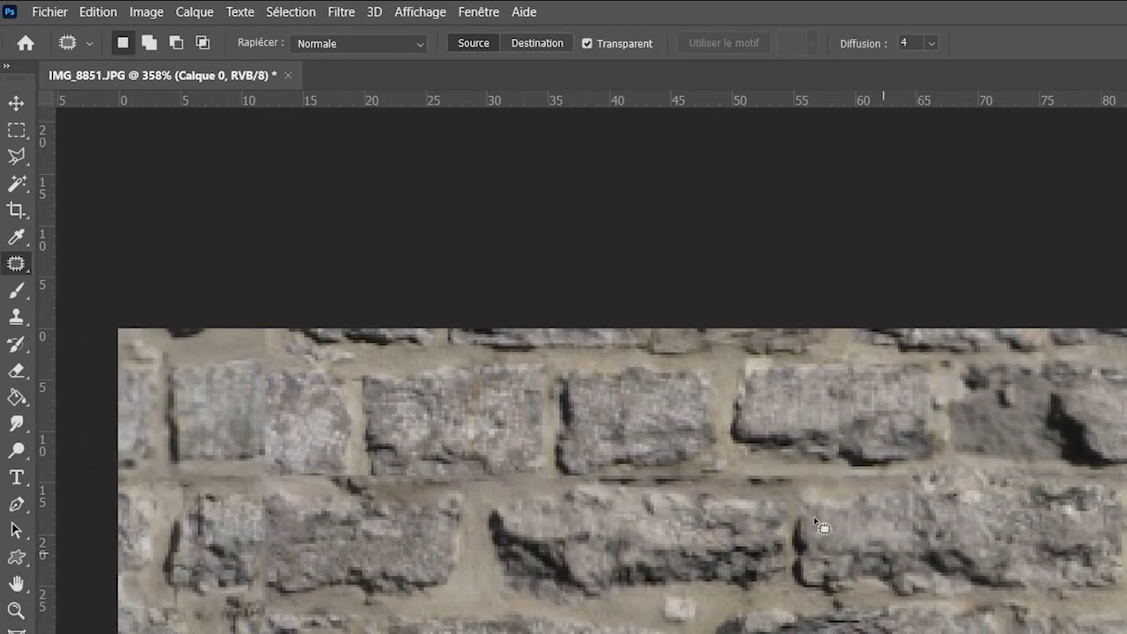
key("z")
scroll(745, 495, "up", 2)
key("j")
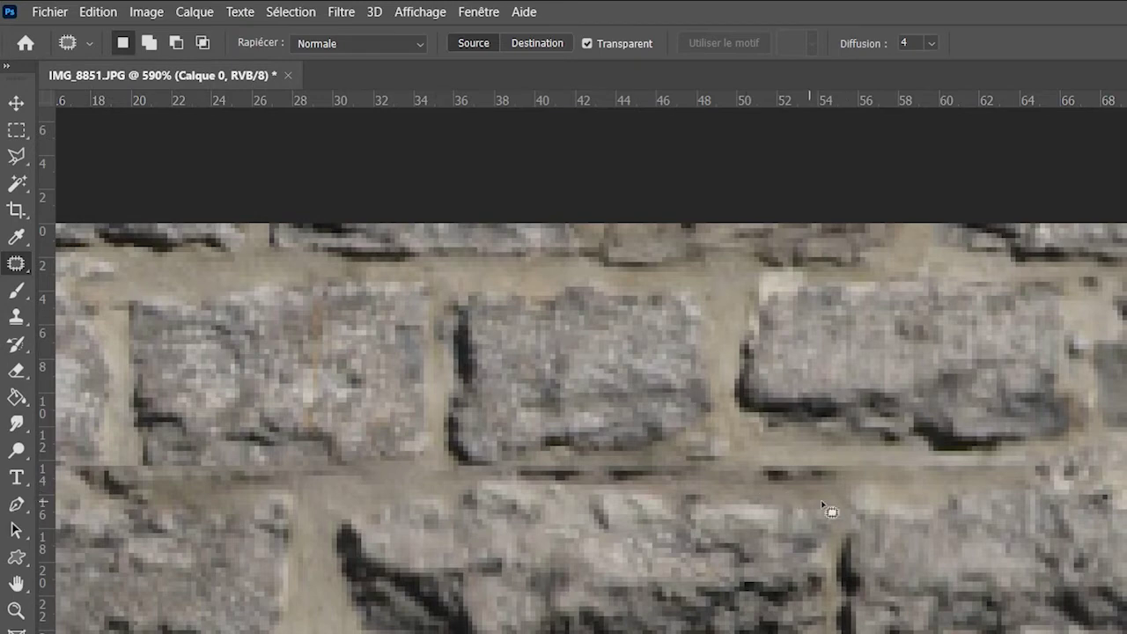
mouse_move(826, 520)
left_mouse_down()
mouse_move(831, 478)
mouse_move(750, 461)
mouse_move(546, 467)
mouse_move(524, 486)
mouse_move(604, 526)
mouse_move(835, 525)
left_mouse_up()
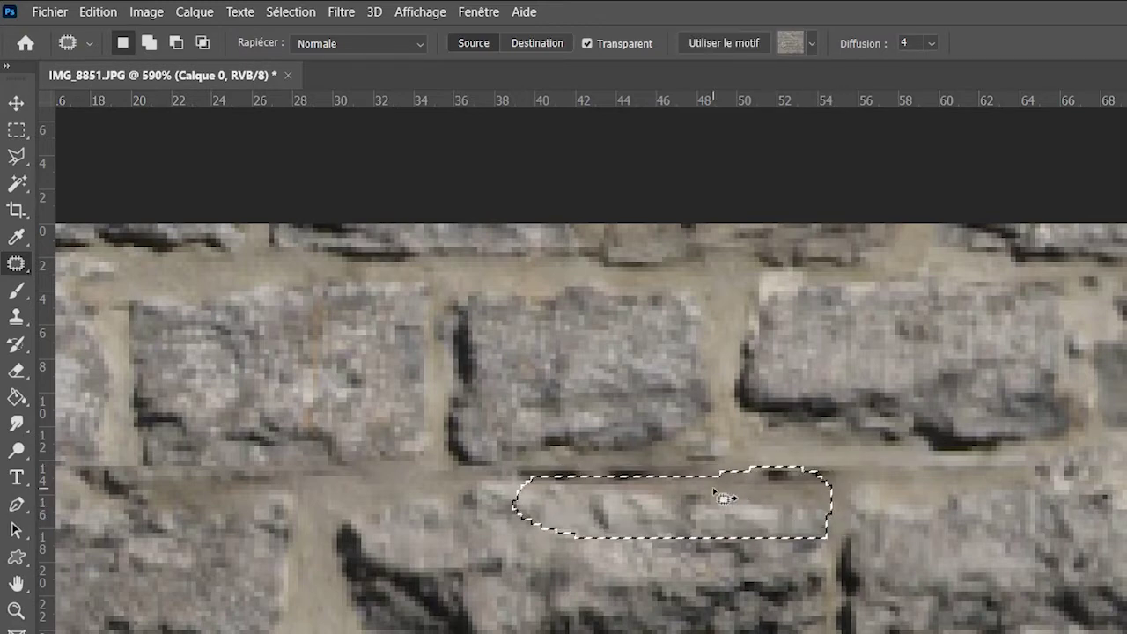
key("Down")
key("Down")
key("Up")
key("Up")
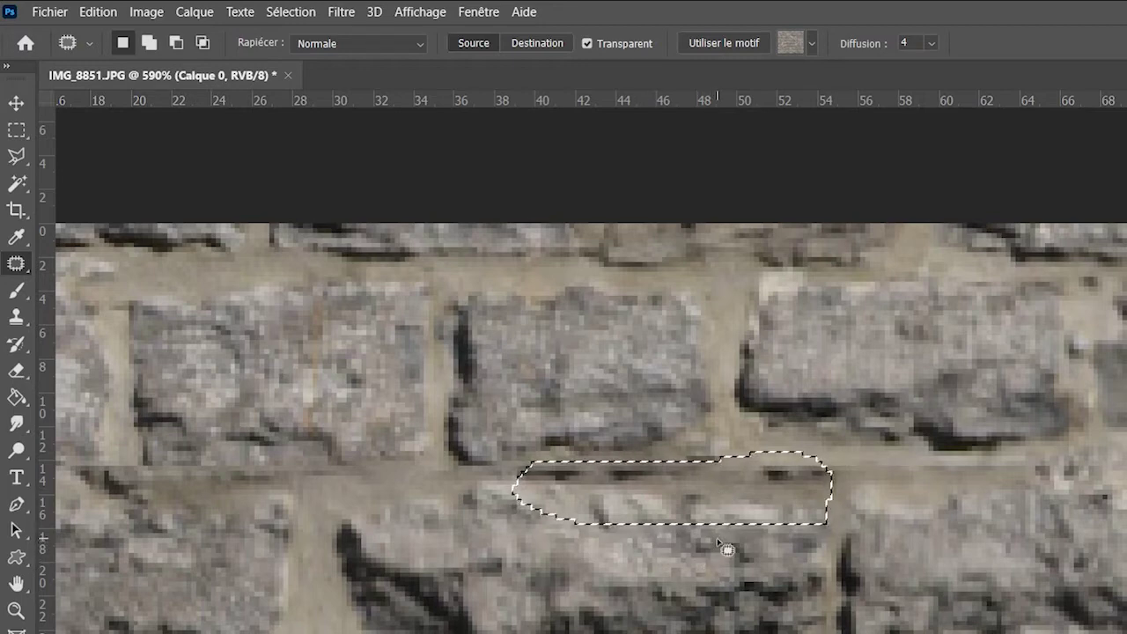
Step: Fill the streak with a sampled mortar colour, then patch it with stone texture from below
key("i")
left_click(769, 541)
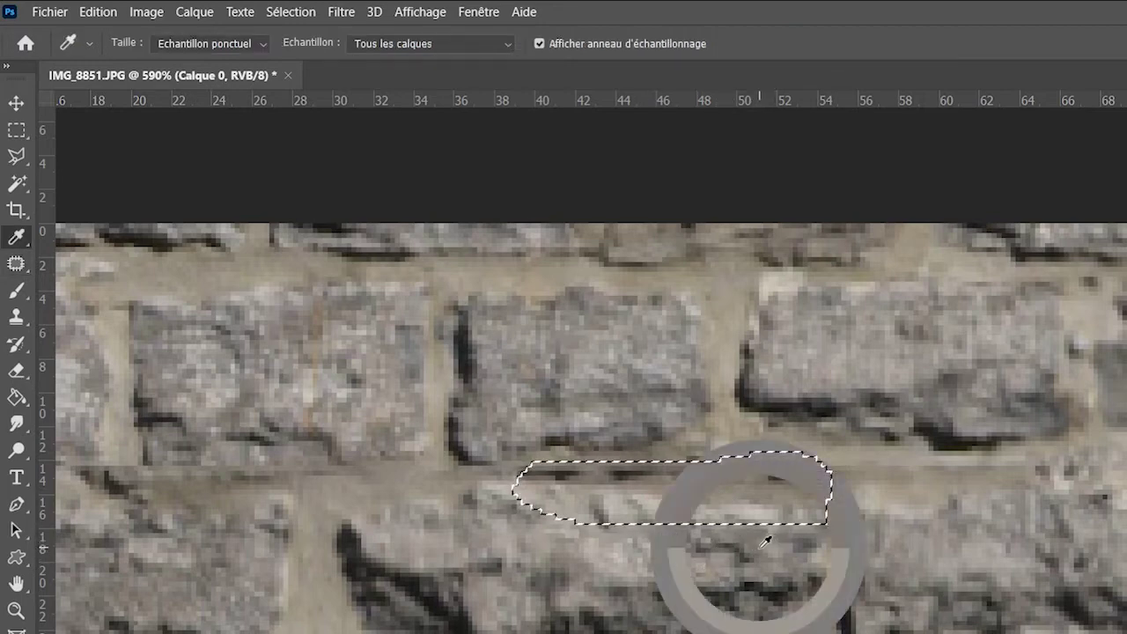
key("j")
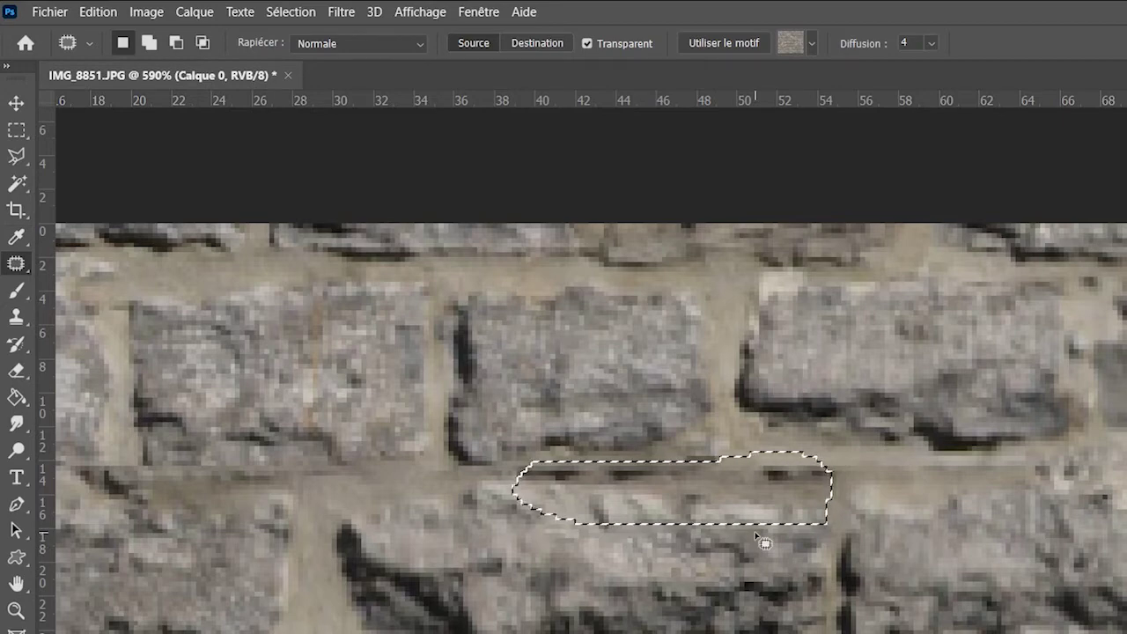
key("g")
left_click(710, 498)
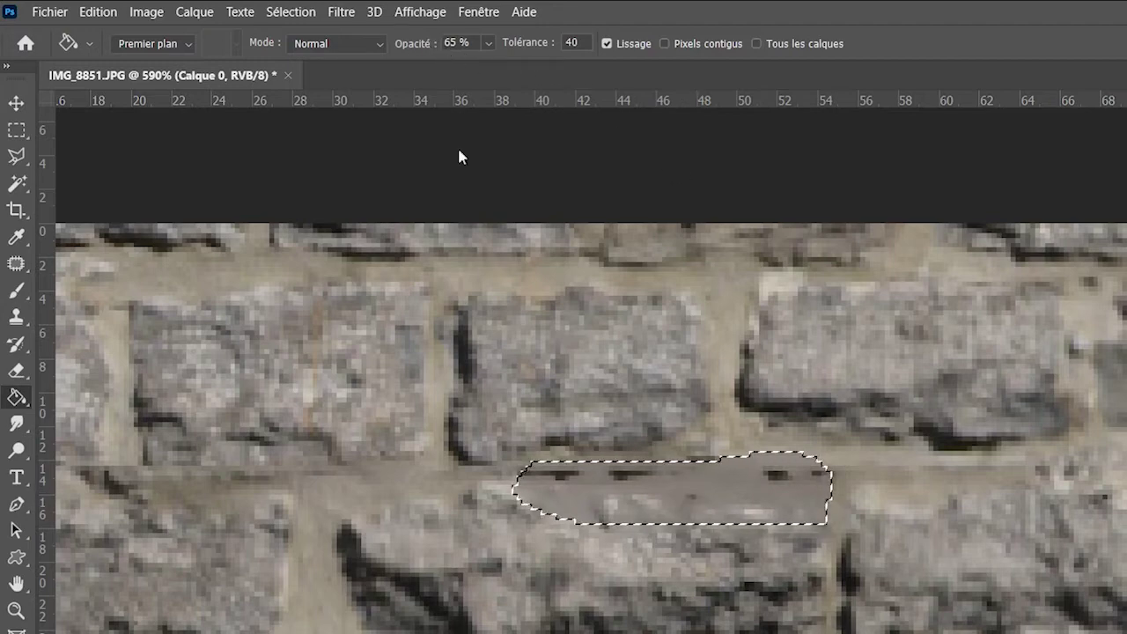
left_click(16, 264)
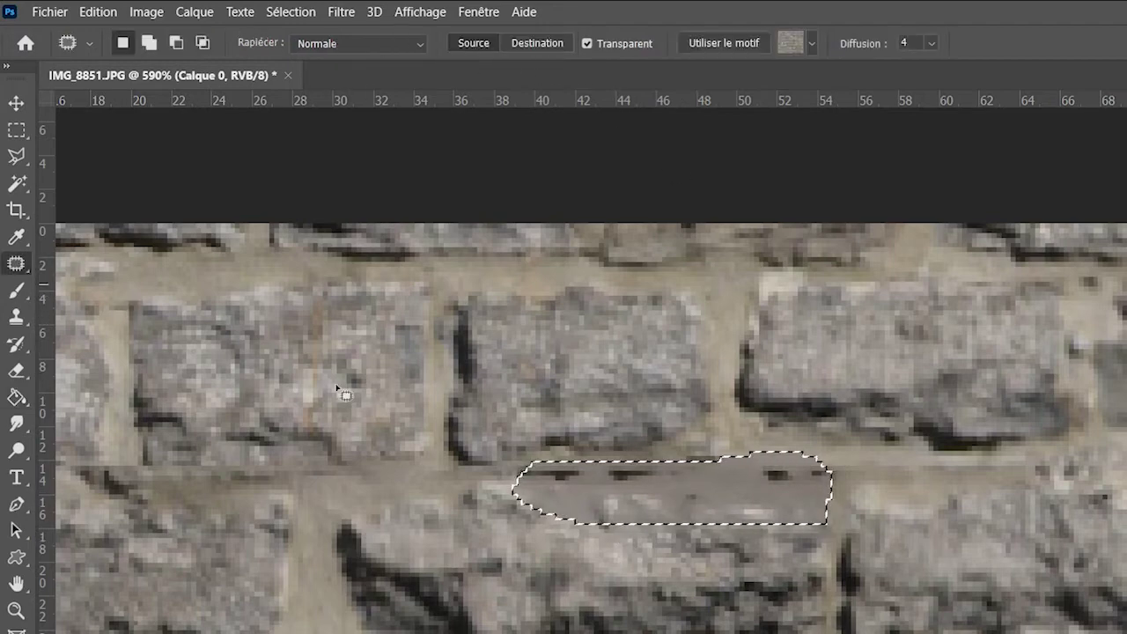
left_click_drag(669, 499, 595, 581)
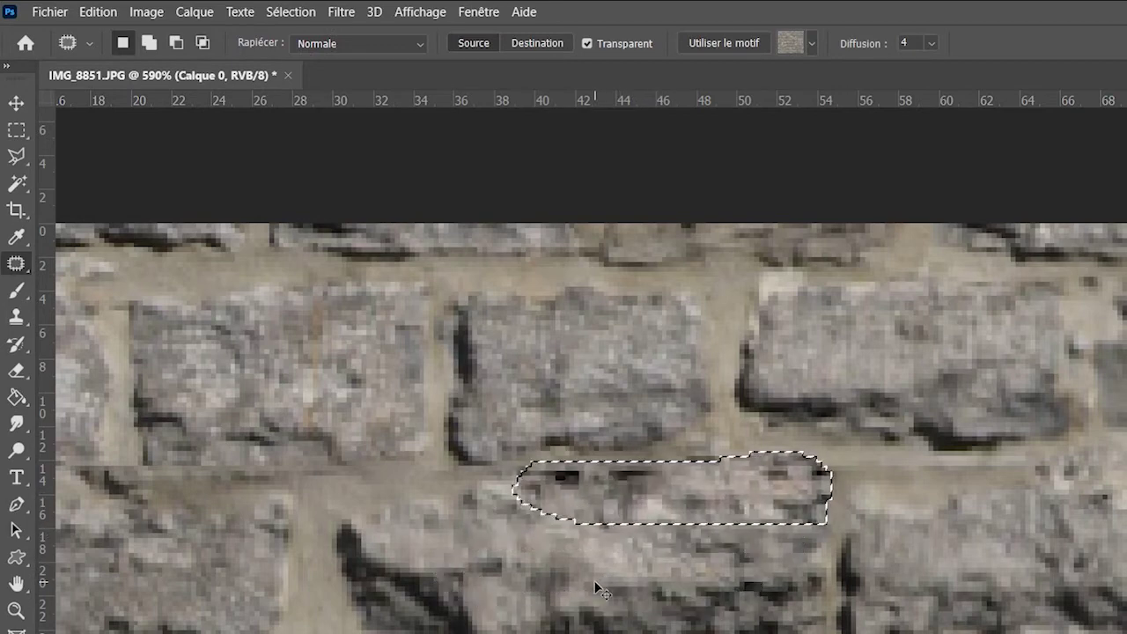
key("ctrl+d")
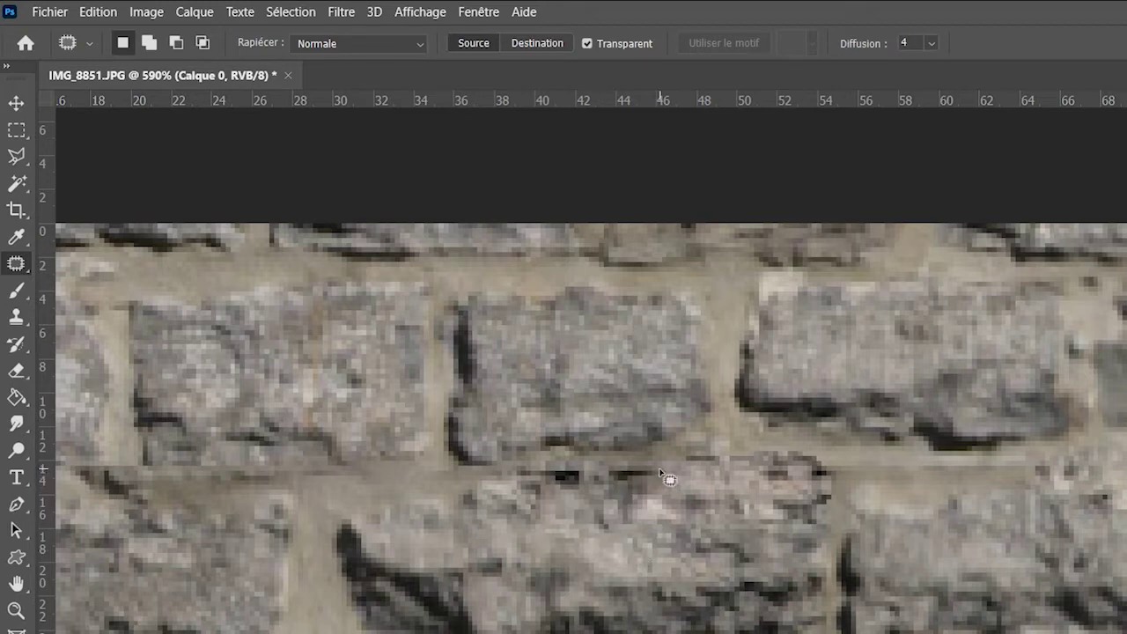
Step: Fill the remaining dark spot on the joint, patch it with texture from the lower right, and zoom out
mouse_move(630, 477)
left_mouse_down()
mouse_move(546, 473)
mouse_move(597, 494)
left_mouse_up()
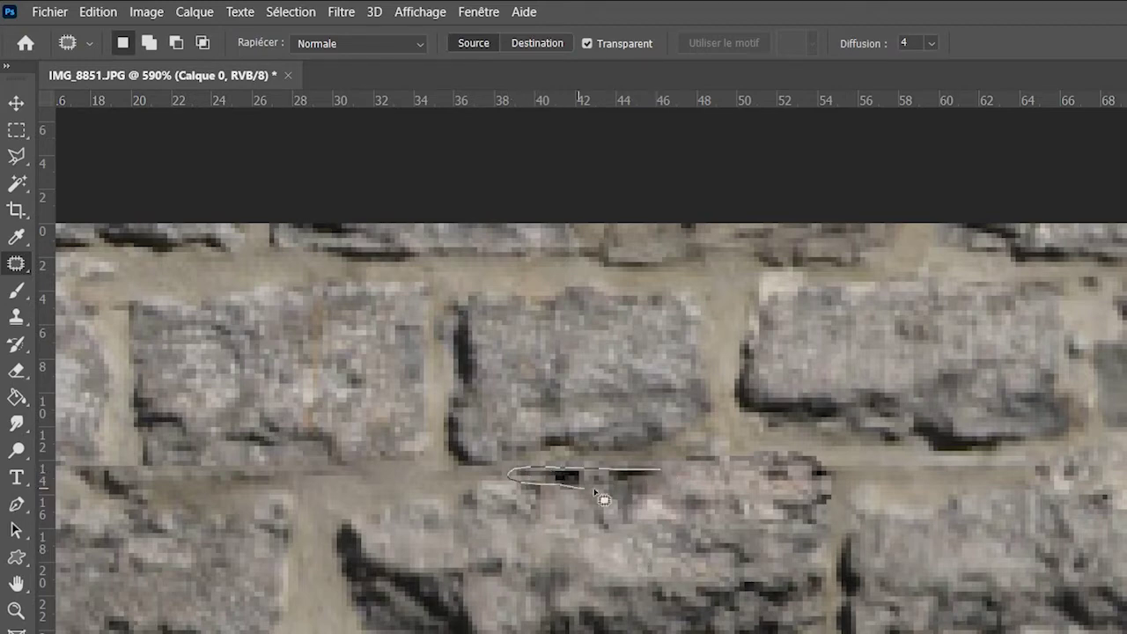
left_click_drag(668, 482, 663, 477)
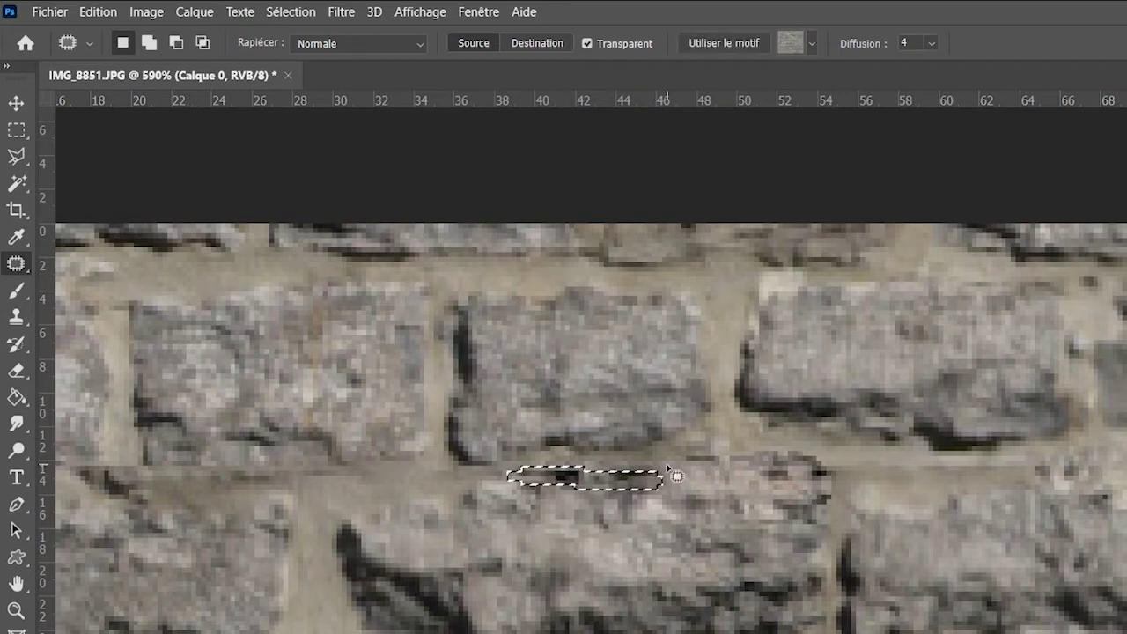
key("g")
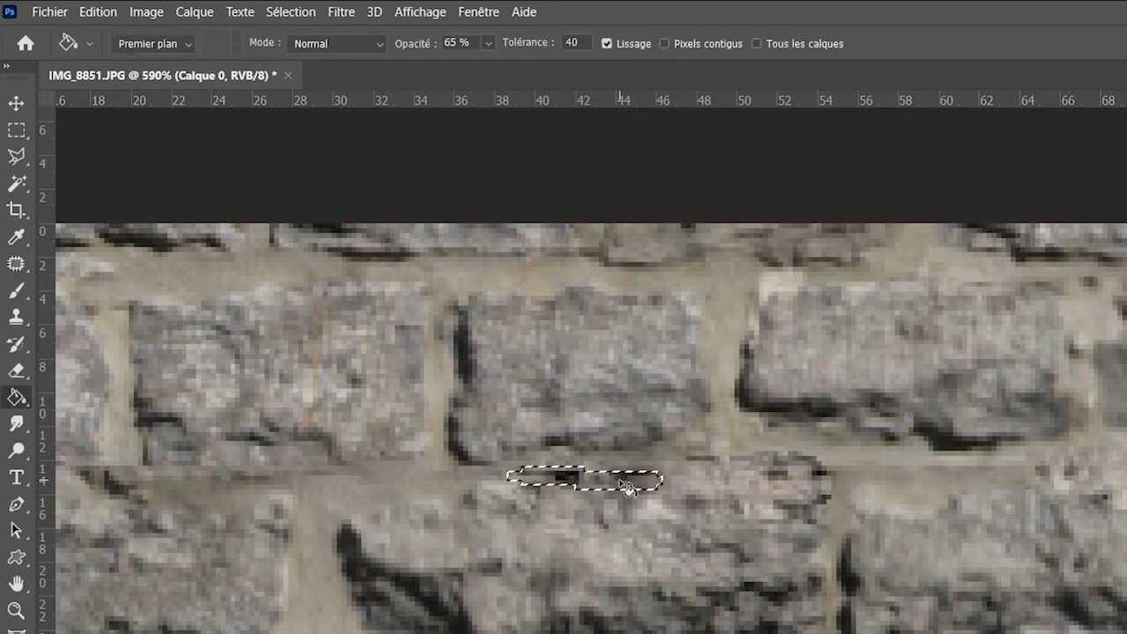
left_click(627, 487)
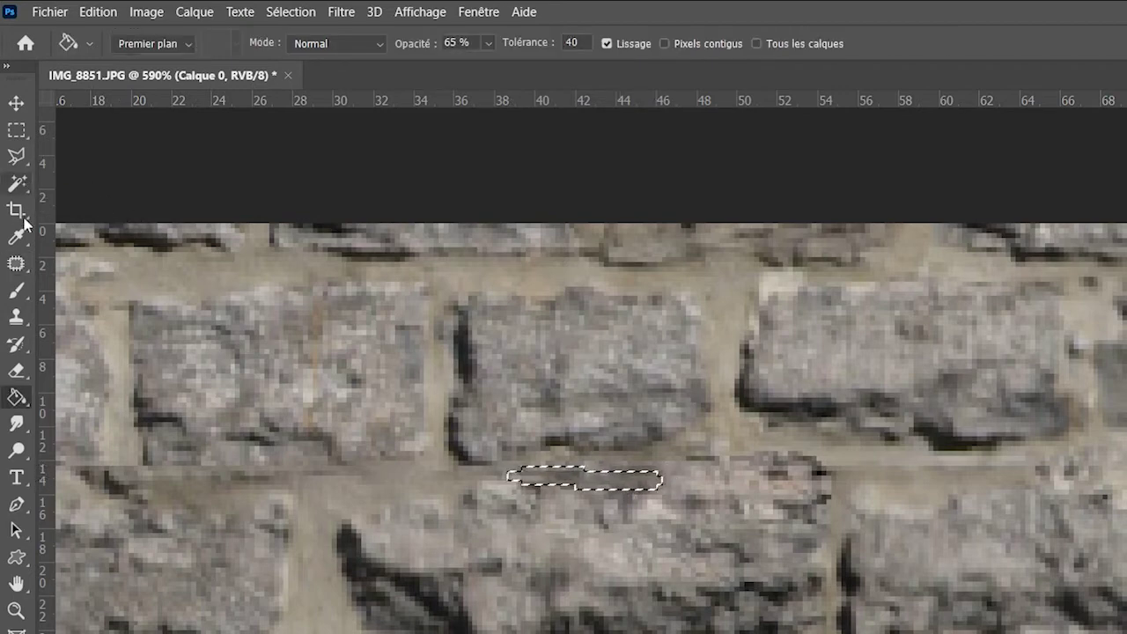
left_click(16, 263)
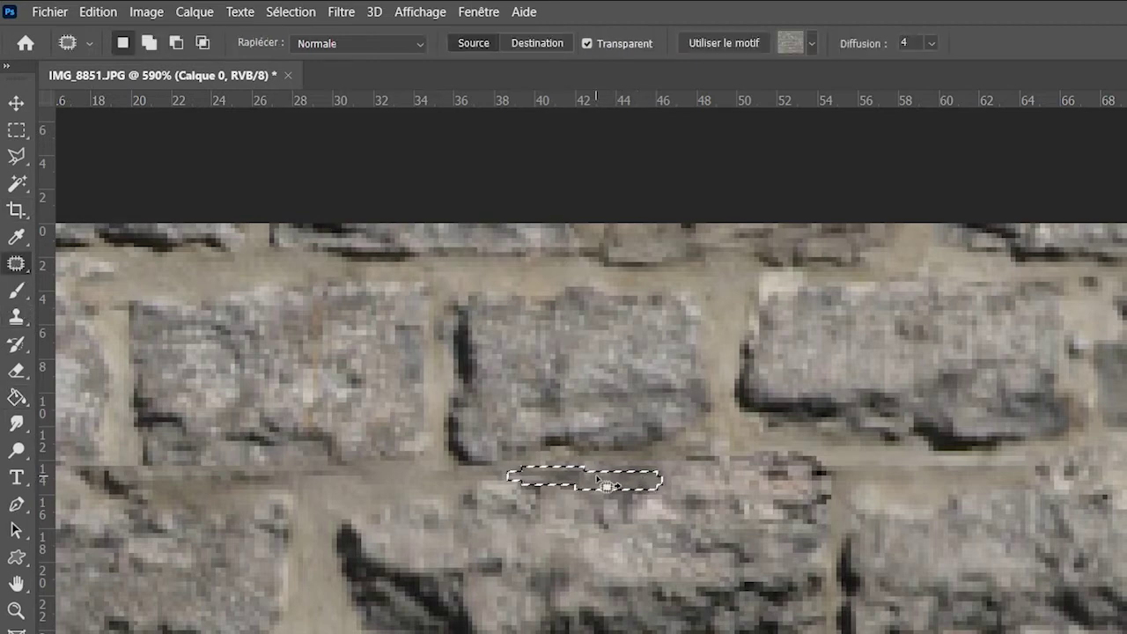
mouse_move(645, 484)
left_mouse_down()
mouse_move(709, 549)
mouse_move(969, 544)
left_mouse_up()
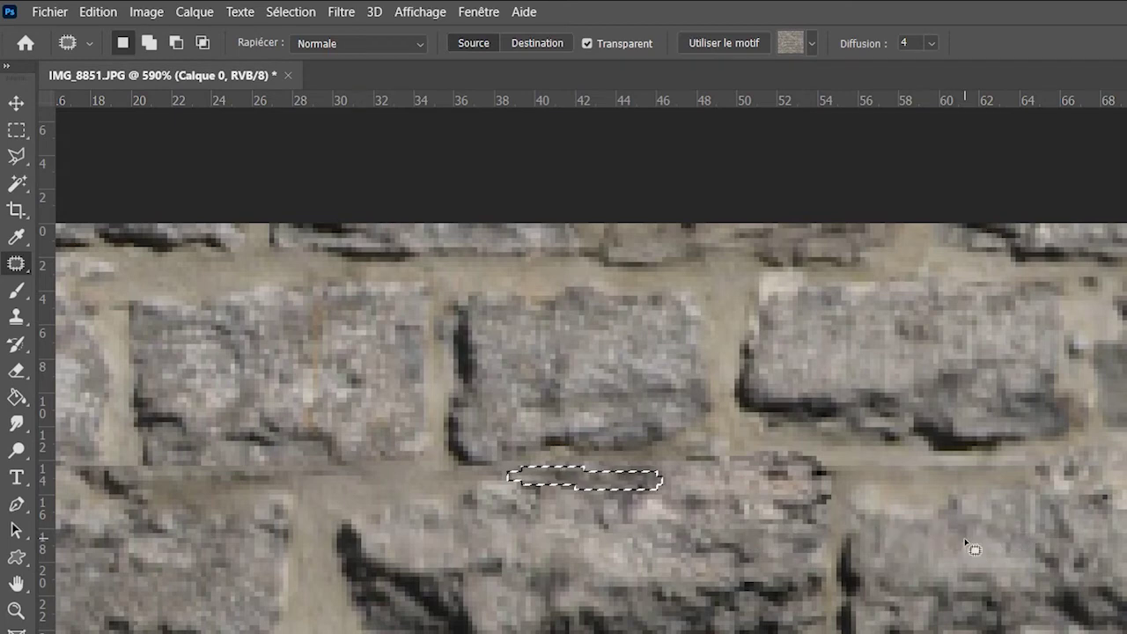
key("ctrl+d")
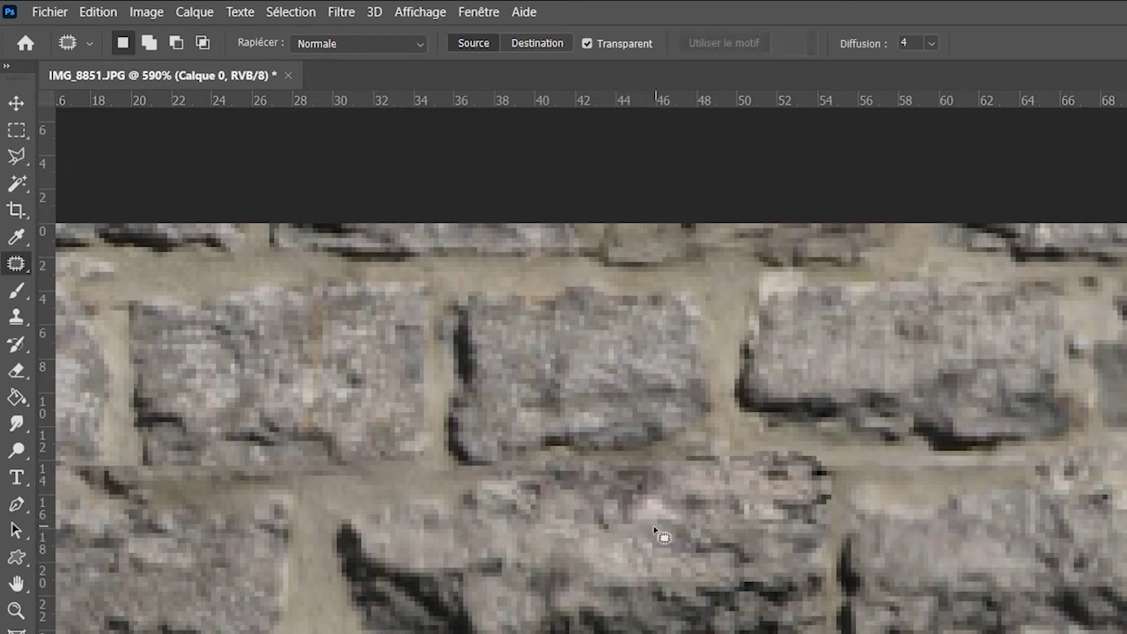
key("z")
left_click_drag(657, 534, 560, 539)
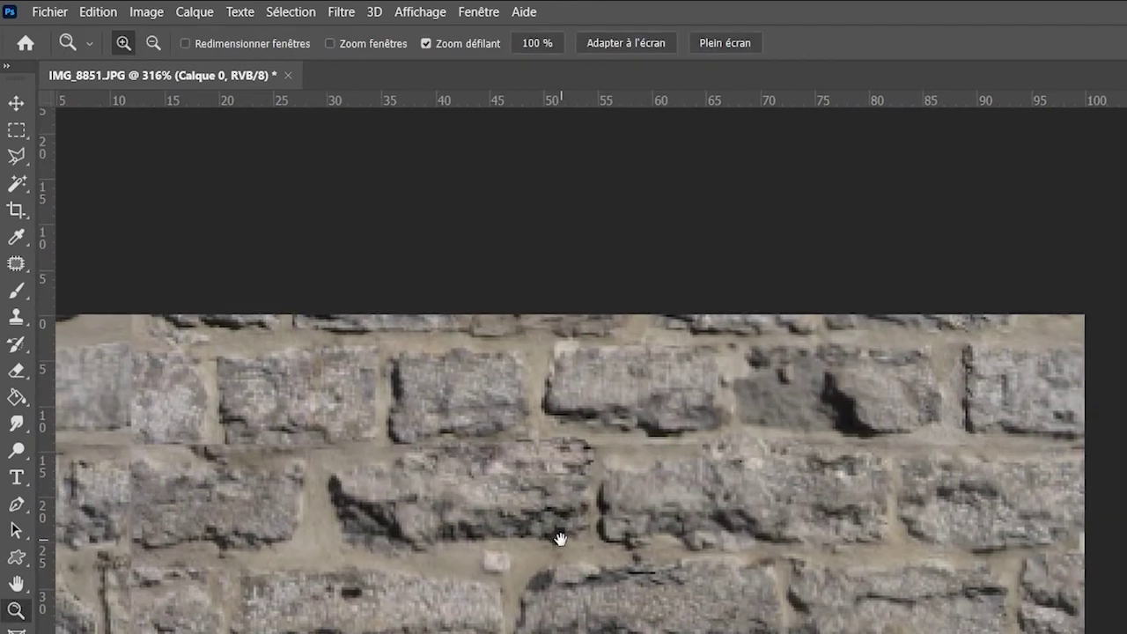
Step: Fill the mortar joint at the wall's right edge with flat beige, then patch it with stone texture from below
scroll(990, 495, "up", 5)
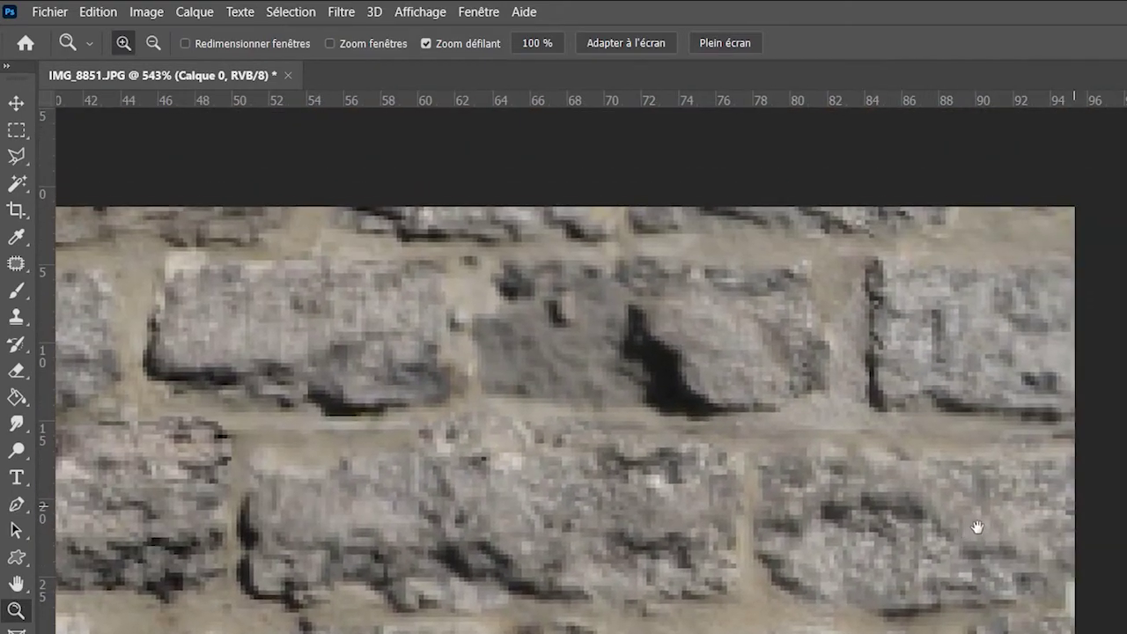
left_click_drag(978, 526, 959, 532)
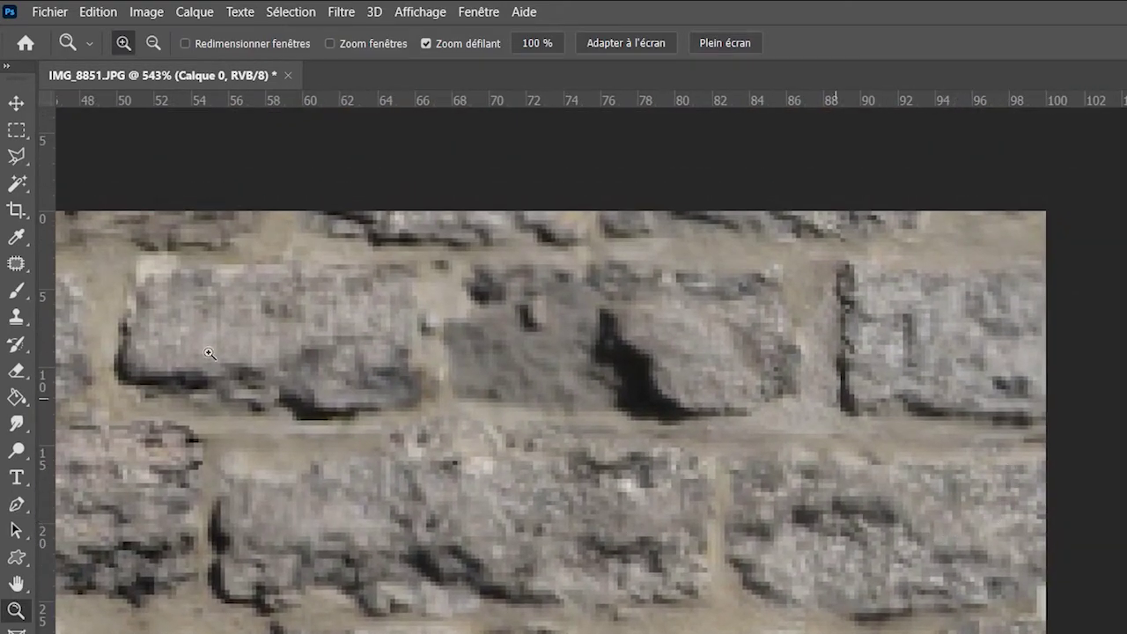
left_click(16, 264)
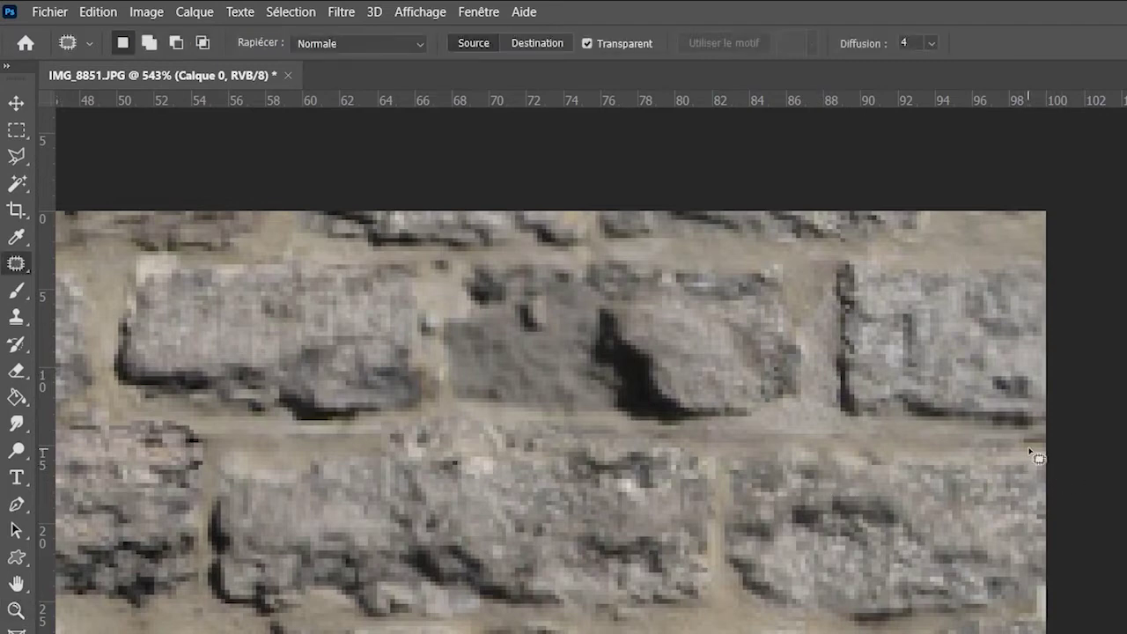
mouse_move(1045, 437)
left_mouse_down()
mouse_move(796, 436)
mouse_move(1045, 445)
left_mouse_up()
key("i")
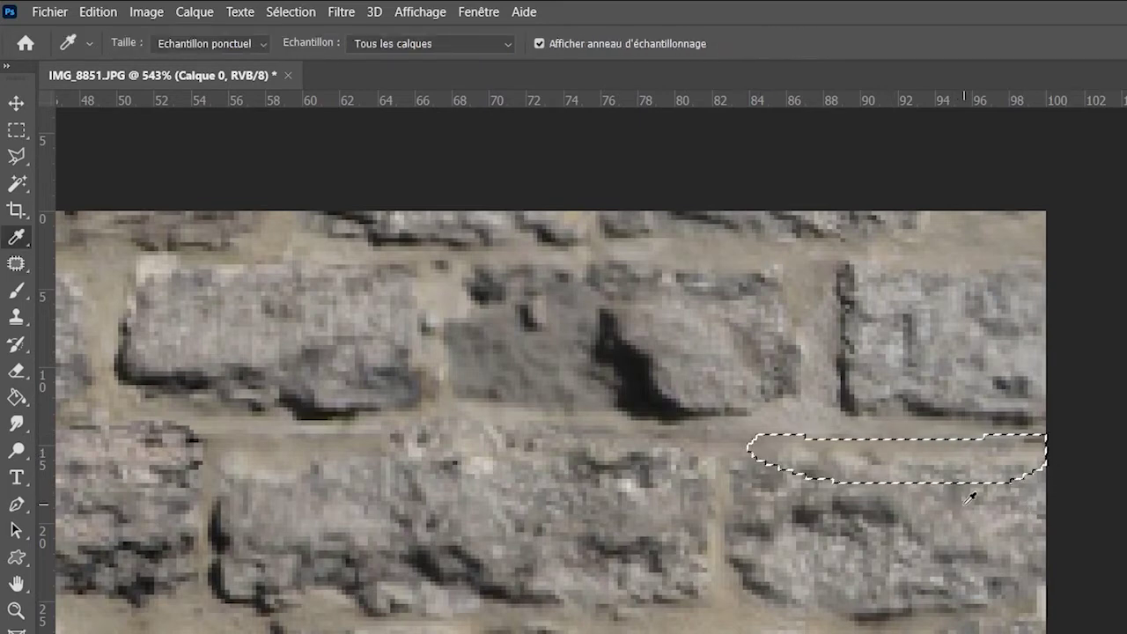
key("j")
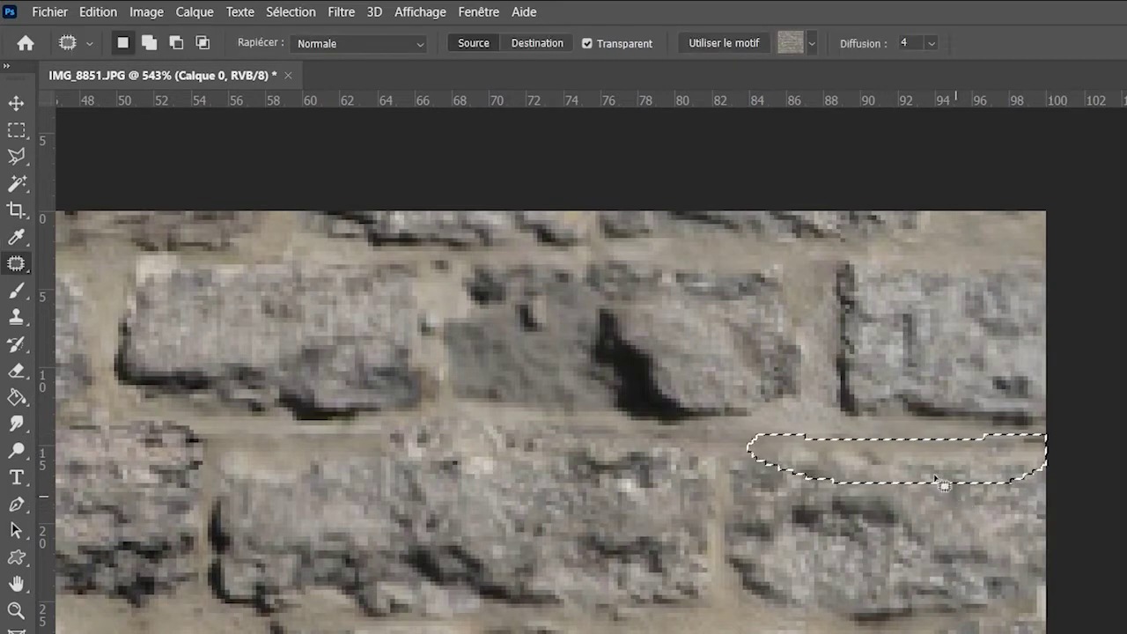
key("g")
left_click(923, 474)
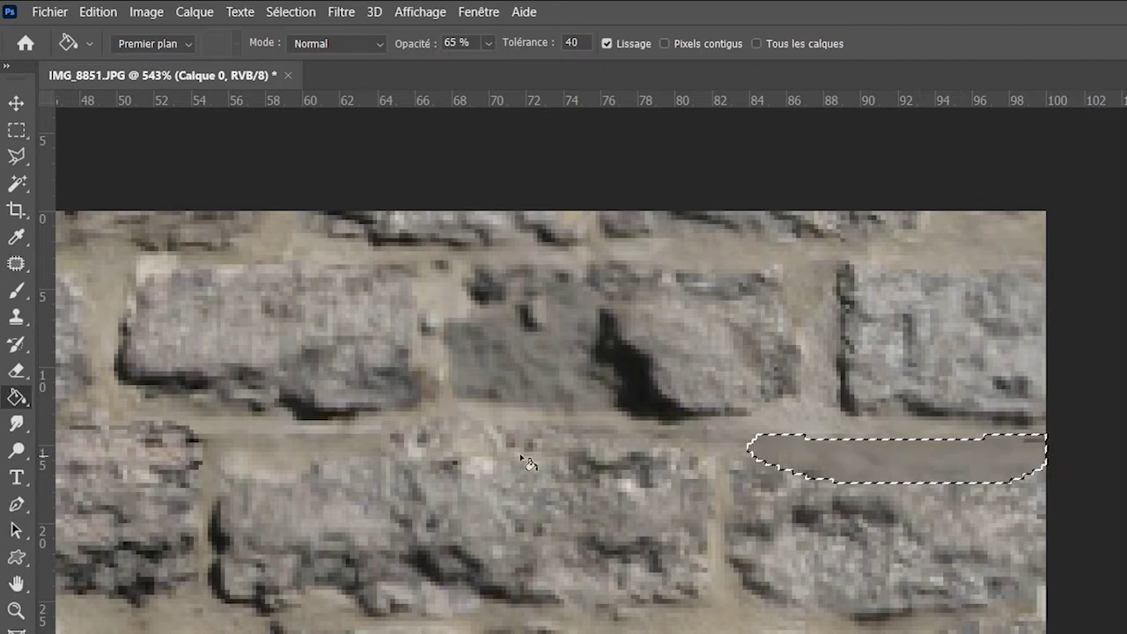
left_click(16, 263)
left_click_drag(888, 469, 833, 589)
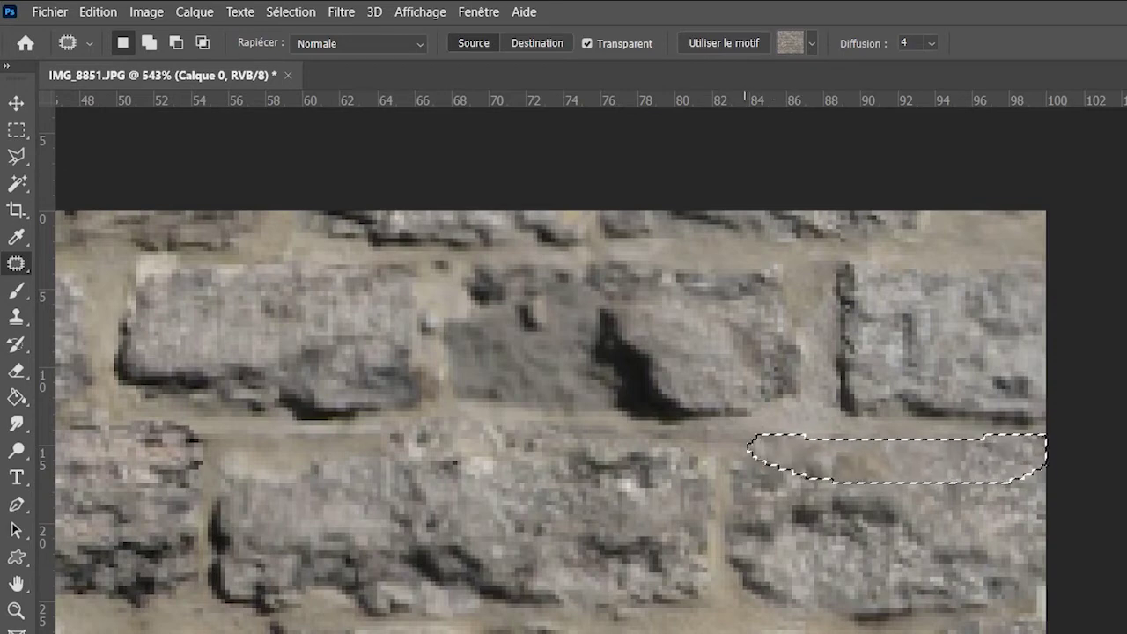
key("ctrl+d")
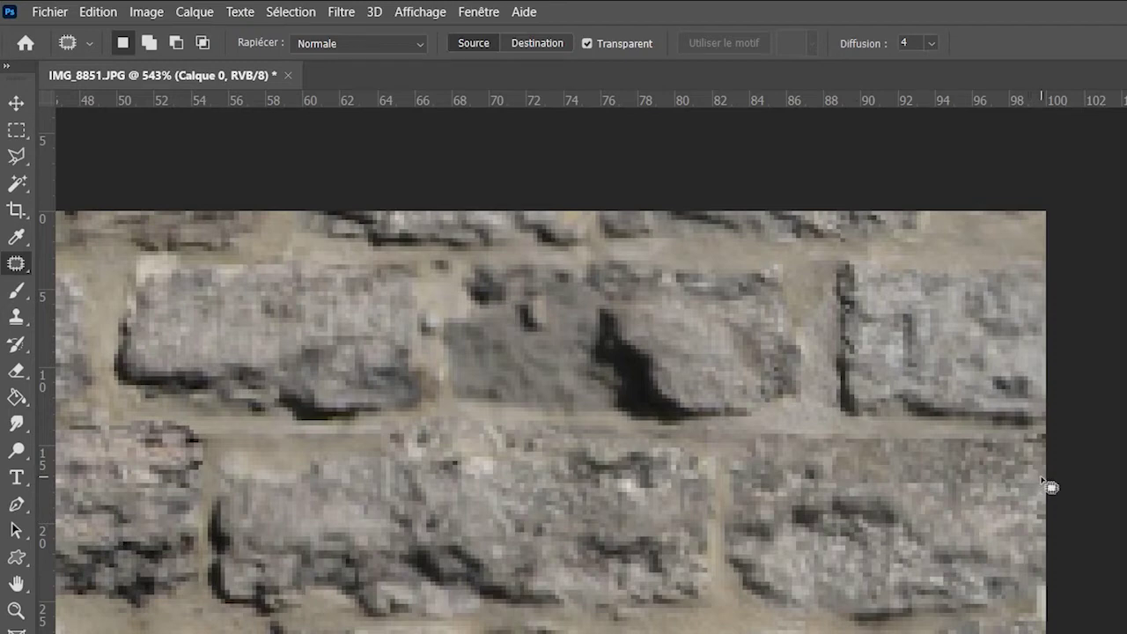
Step: Fill the rough joint section near the right edge grey-beige, then patch it with stone texture from below
mouse_move(1043, 480)
left_mouse_down()
mouse_move(754, 470)
mouse_move(953, 508)
mouse_move(1043, 473)
left_mouse_up()
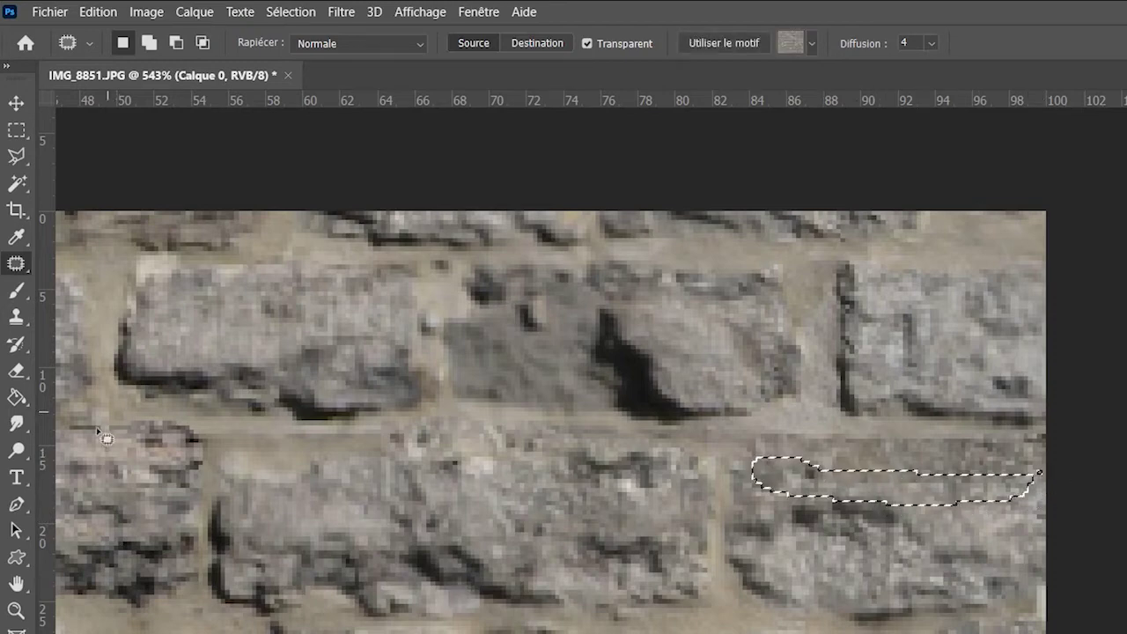
key("g")
left_click(937, 493)
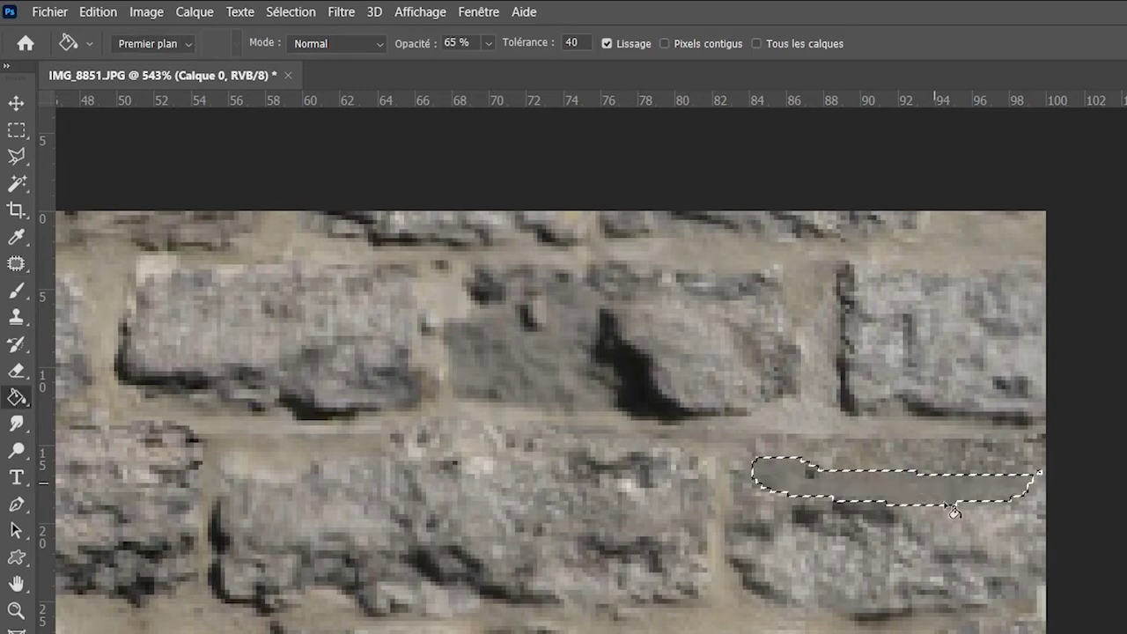
left_click(16, 263)
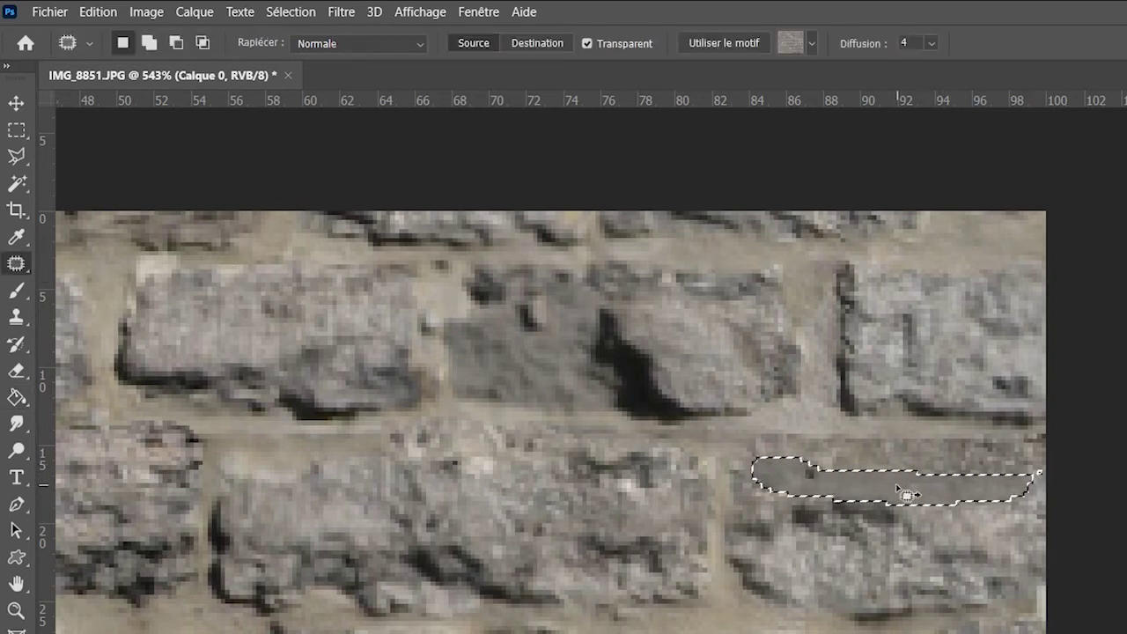
left_click_drag(905, 494, 907, 564)
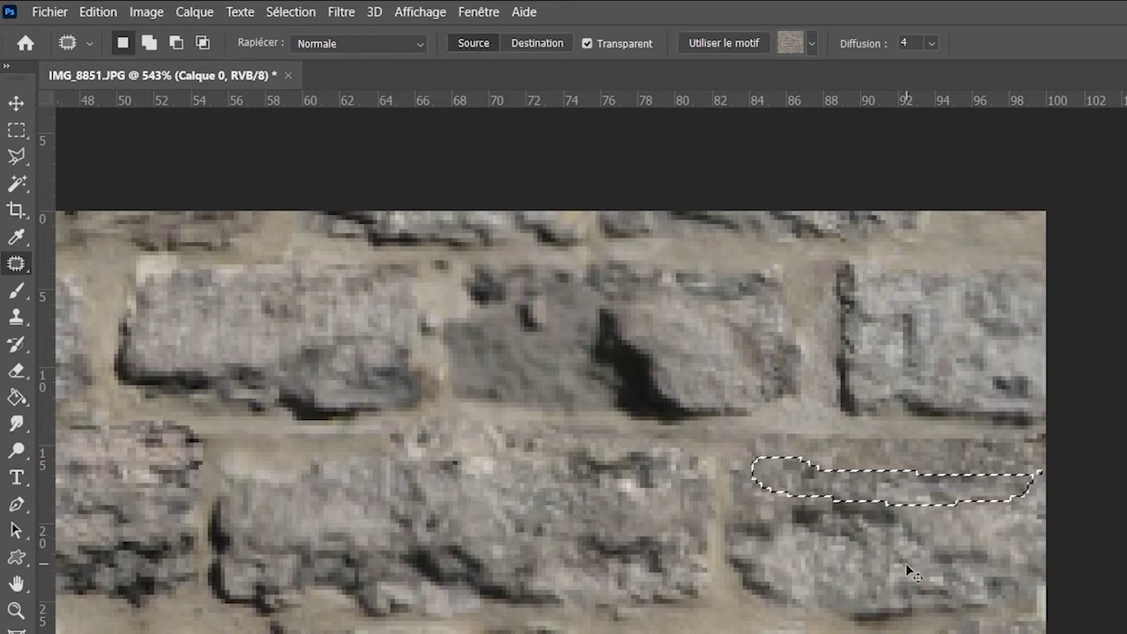
key("ctrl+d")
Step: Spot-heal along the horizontal mortar line between the stones
key("z")
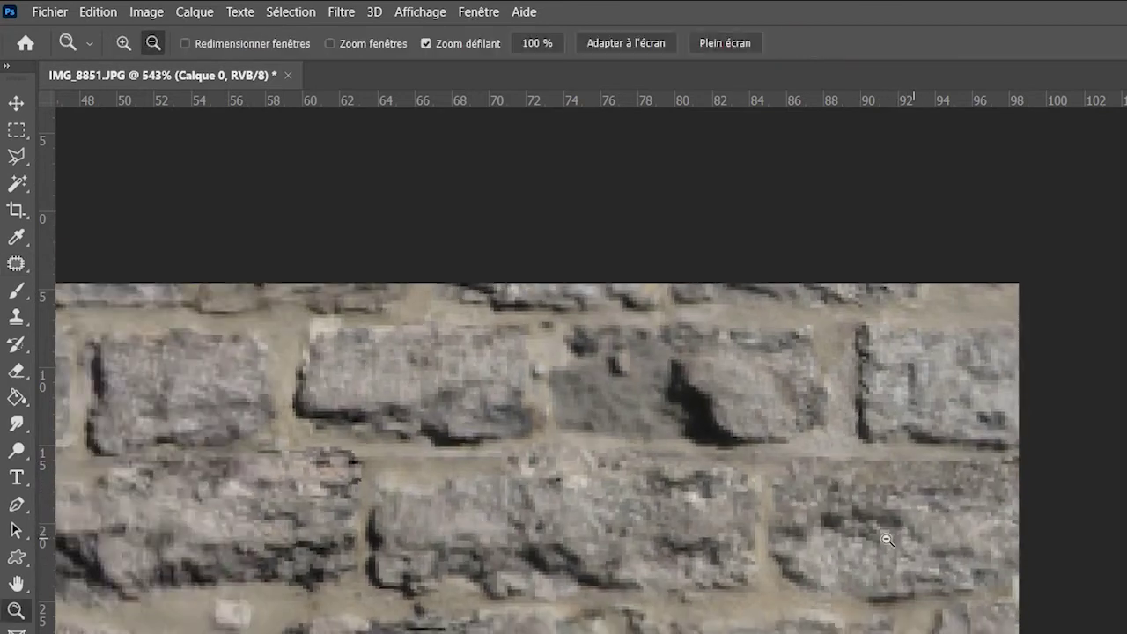
scroll(916, 545, "up", 2)
scroll(916, 541, "up", 1)
key("j")
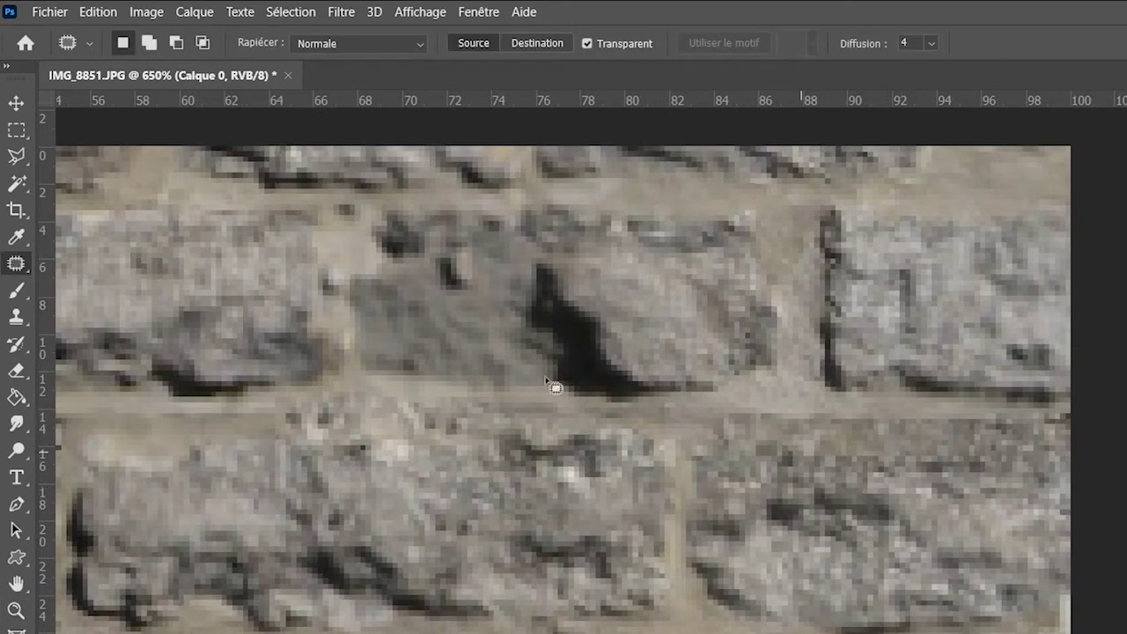
right_click(16, 264)
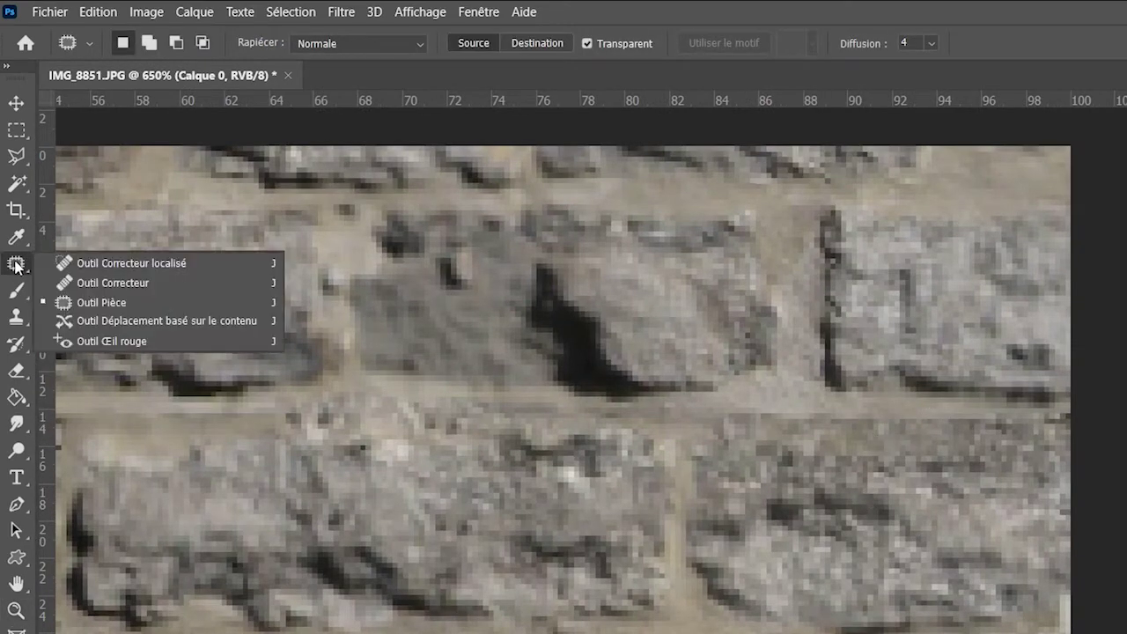
left_click(109, 260)
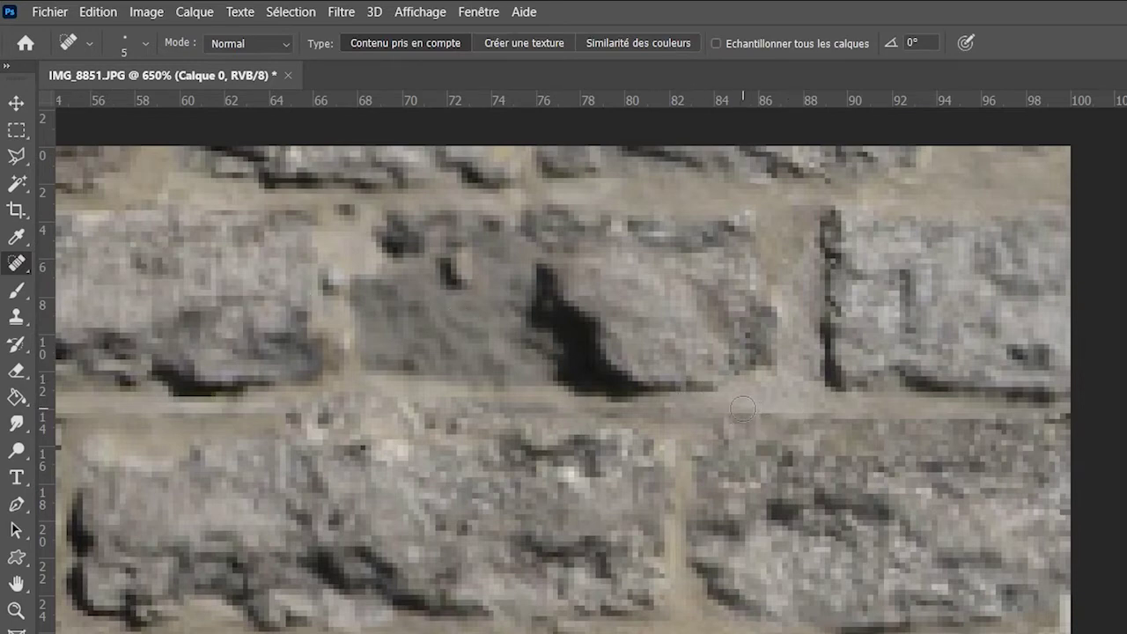
left_click_drag(742, 409, 817, 417)
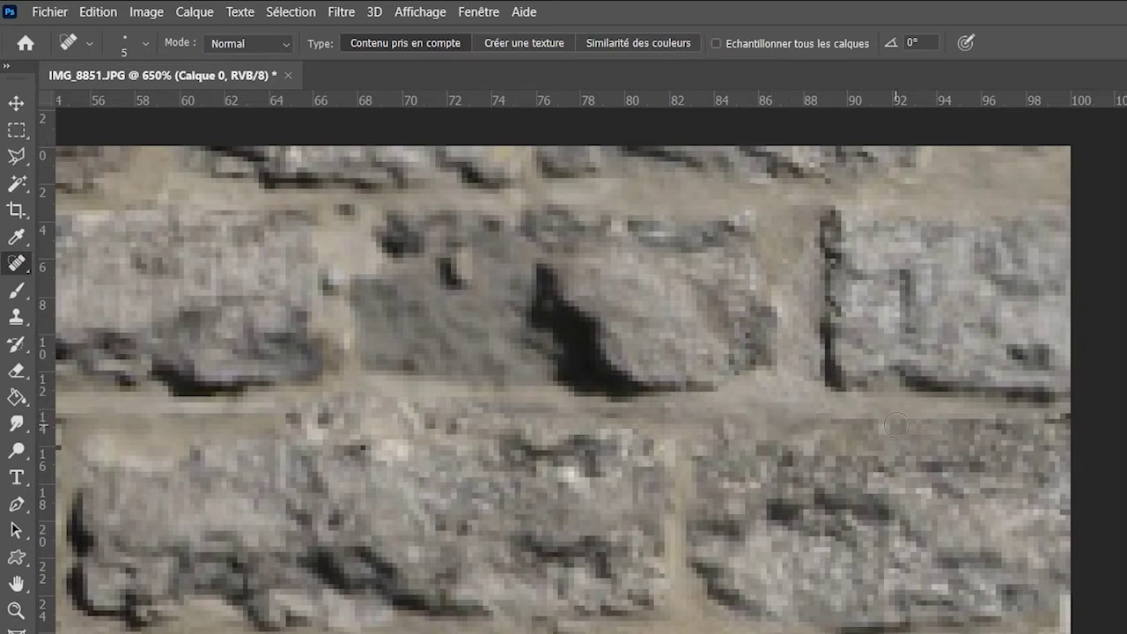
left_click_drag(896, 425, 1017, 412)
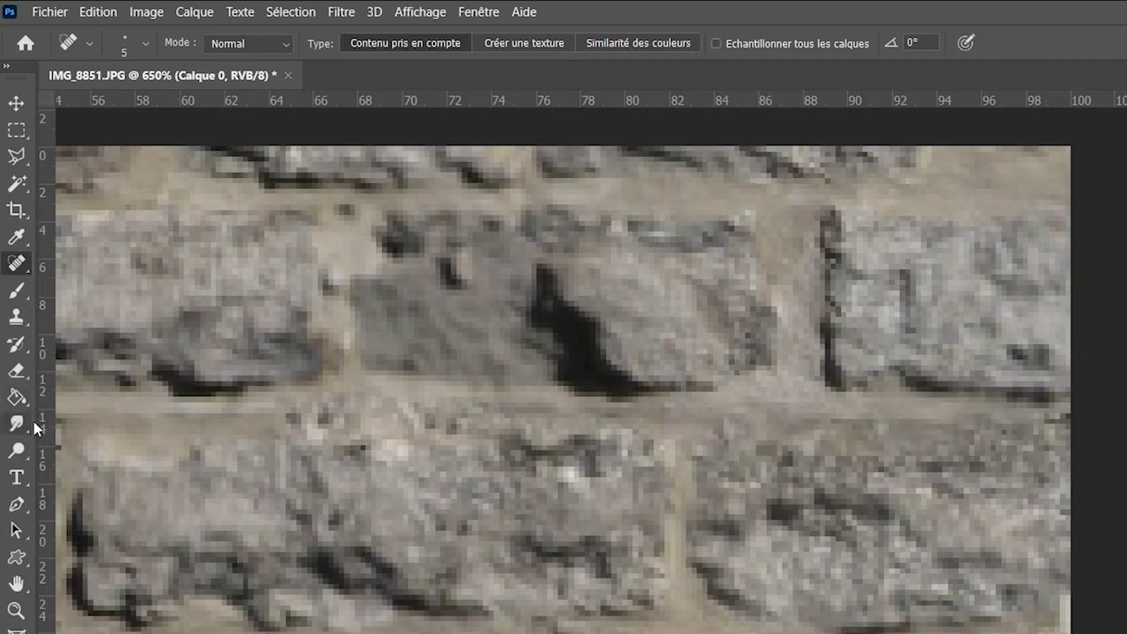
Step: Clone stone texture over the remaining joint marks, then zoom in on the dark-cracked stone
left_click(17, 317)
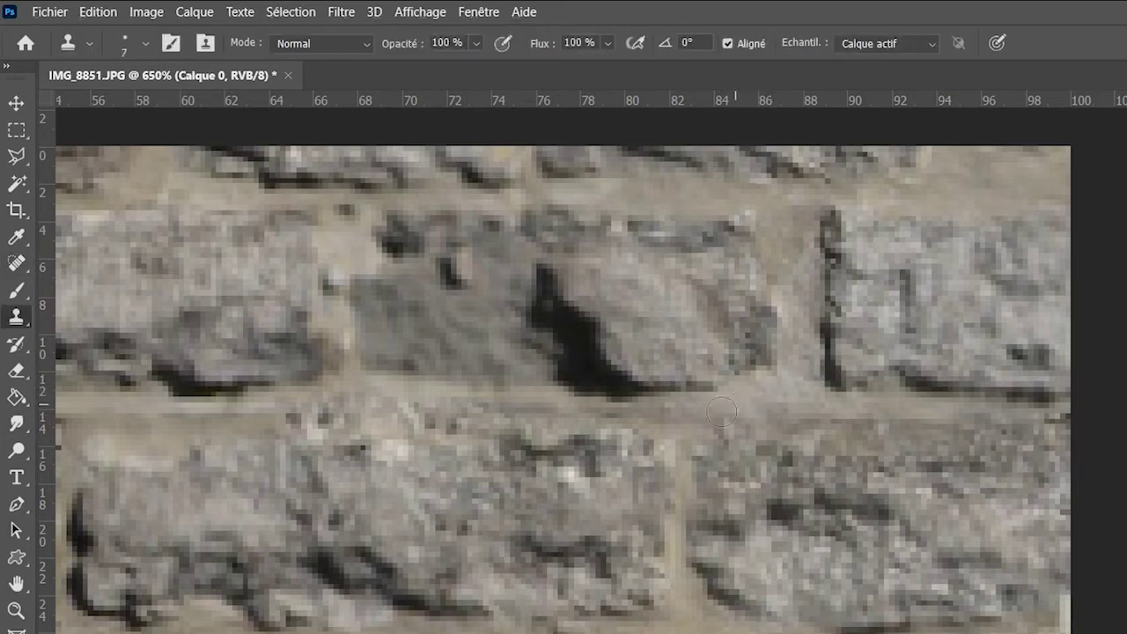
left_click_drag(719, 411, 701, 425)
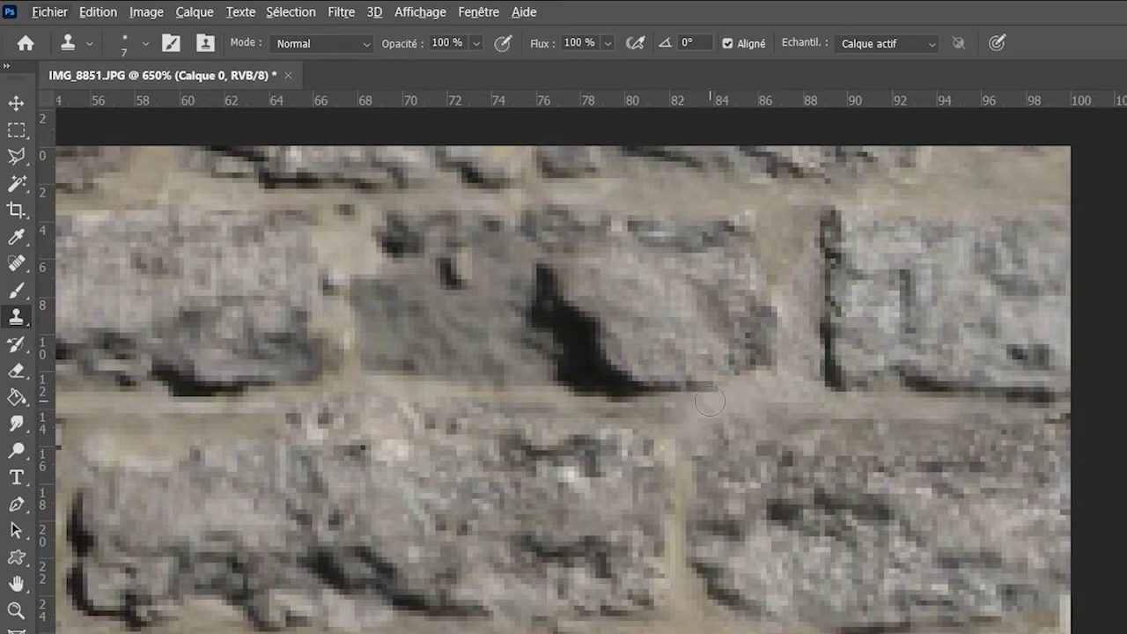
left_click_drag(687, 438, 672, 423)
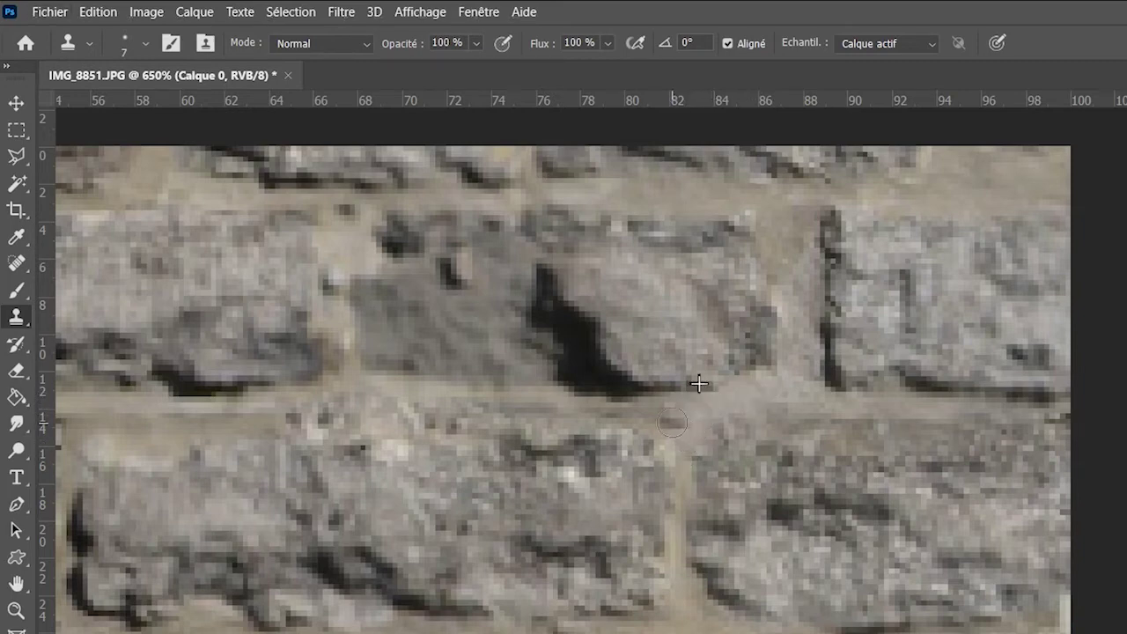
left_click(720, 406, "alt")
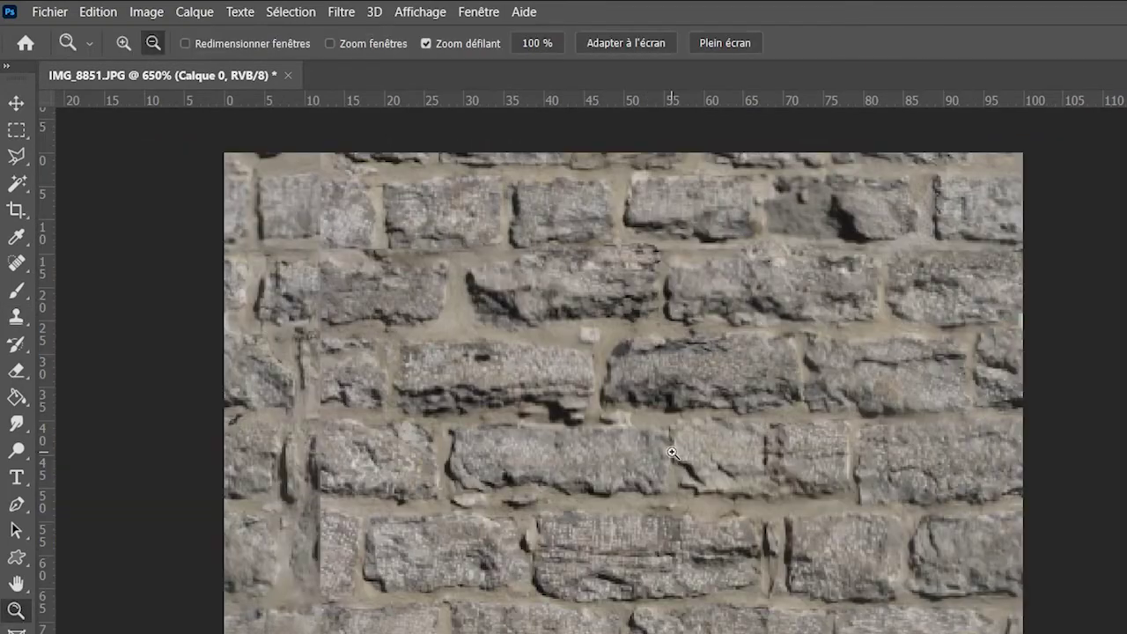
key("z")
left_click(673, 453, "alt")
key("s")
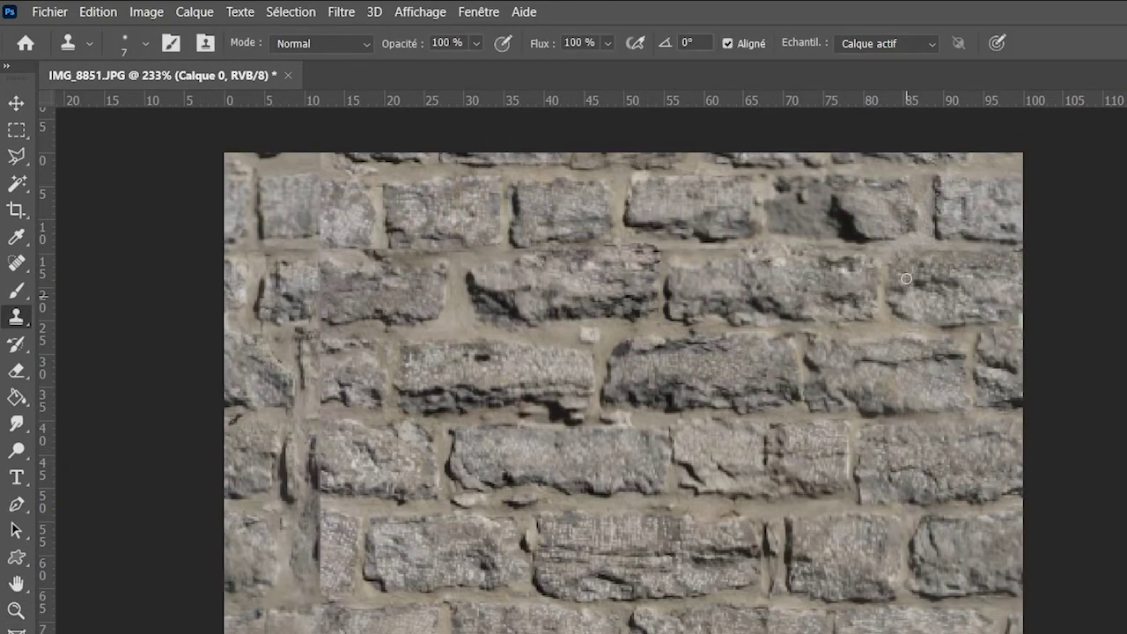
key("z")
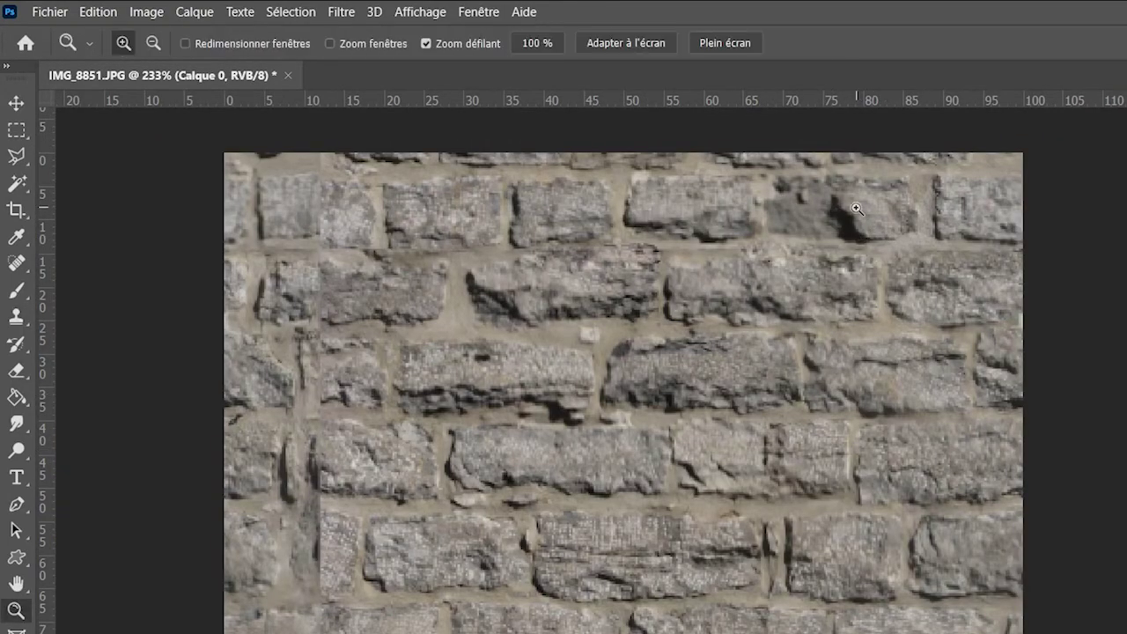
left_click_drag(859, 235, 936, 267)
key("s")
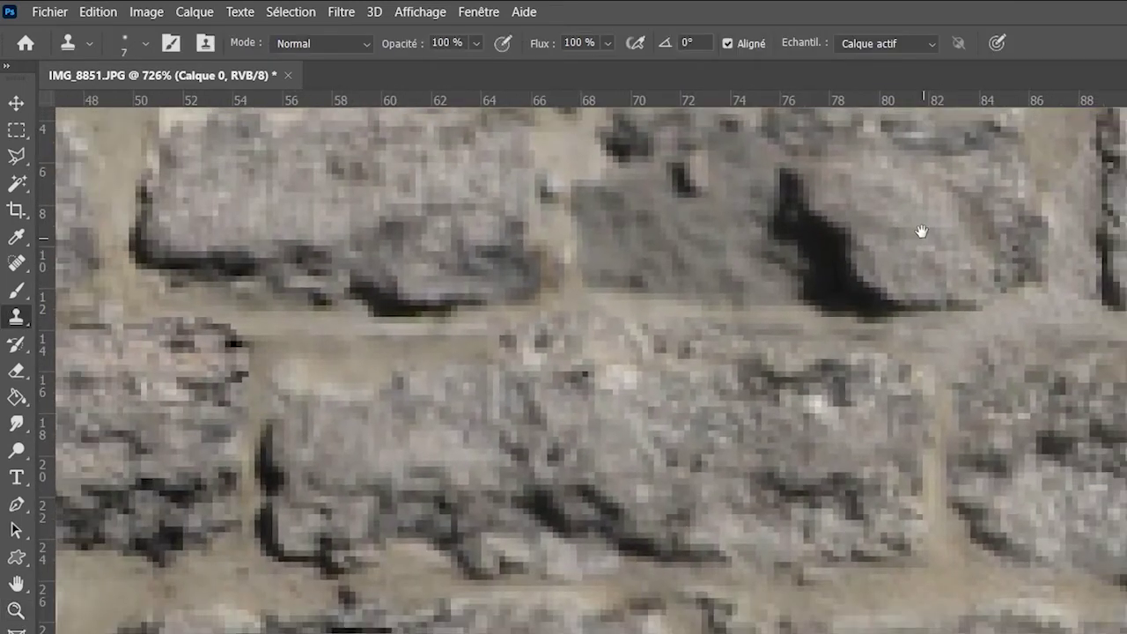
scroll(922, 231, "up", 5)
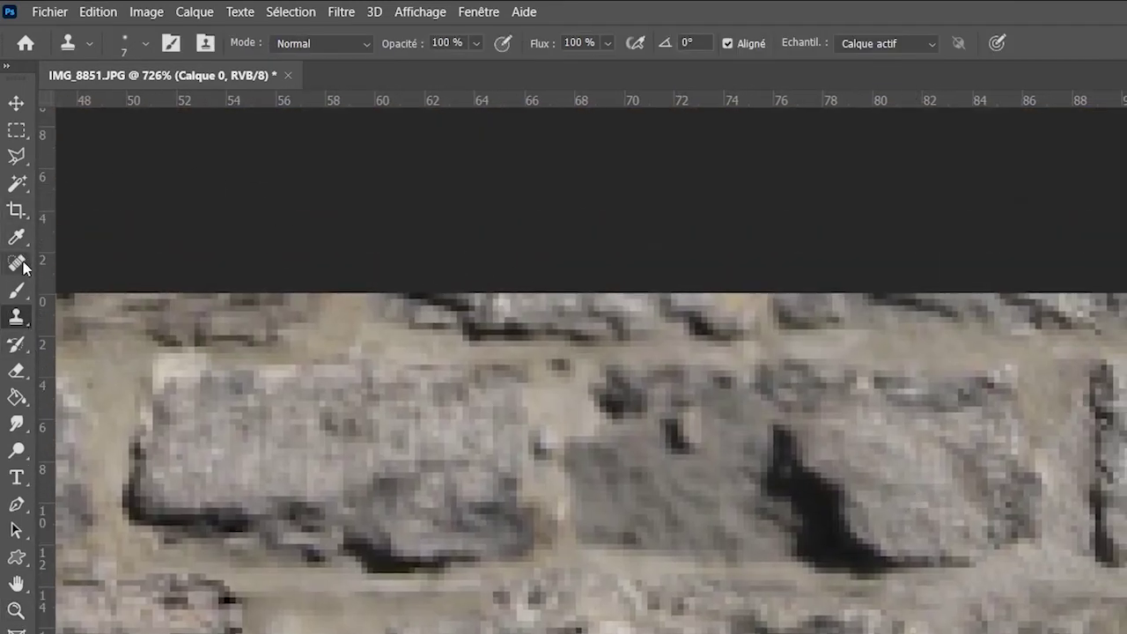
Step: Lasso the dark crack, fill it with semi-transparent grey, and patch it with the neighbouring stone's texture
left_click_drag(22, 269, 176, 300)
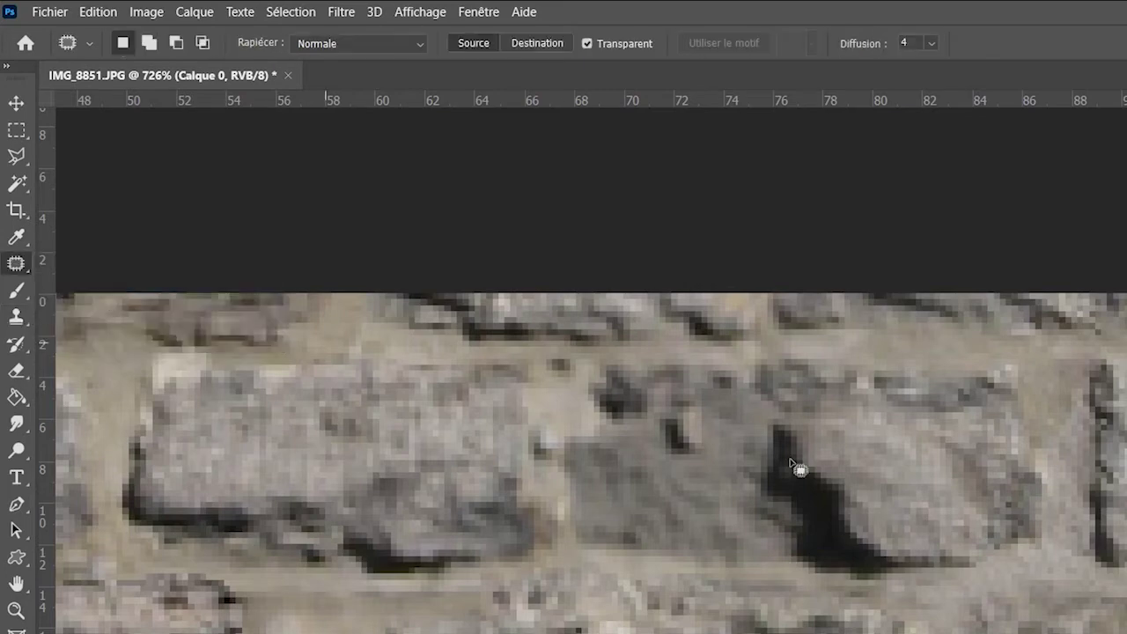
left_click_drag(975, 555, 821, 581)
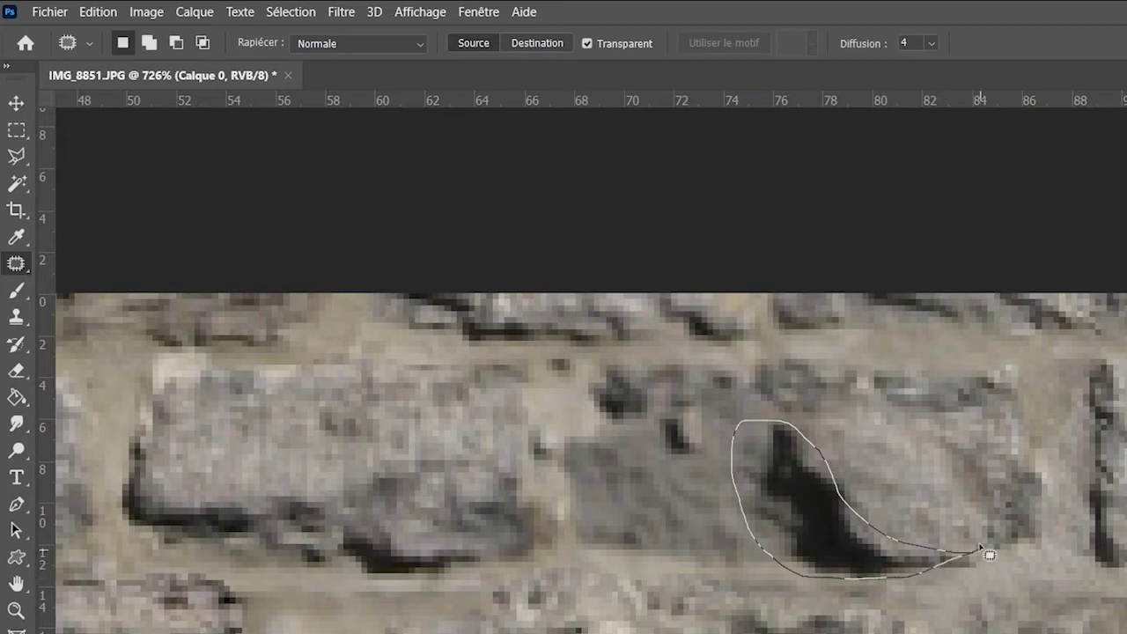
left_click_drag(822, 581, 978, 550)
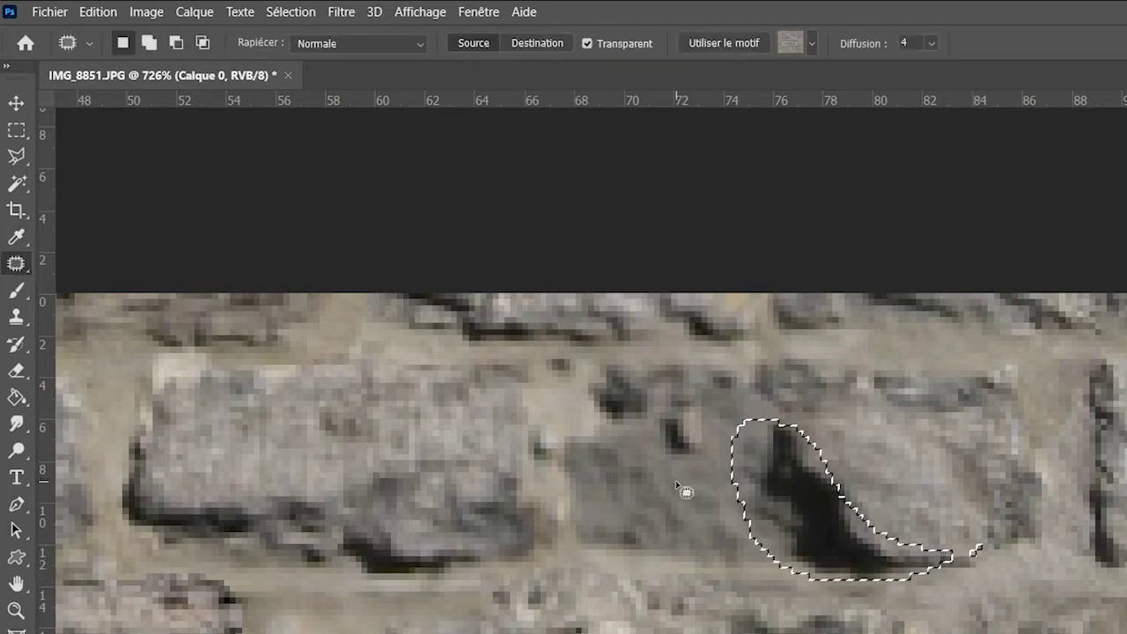
key("g")
left_click(841, 530)
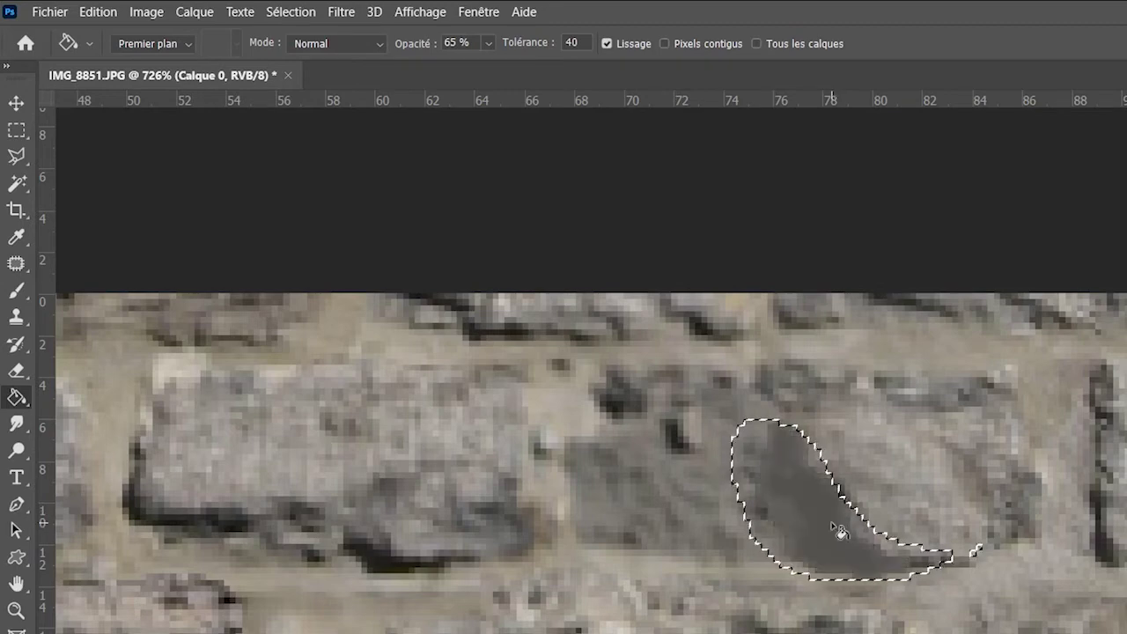
left_click(16, 263)
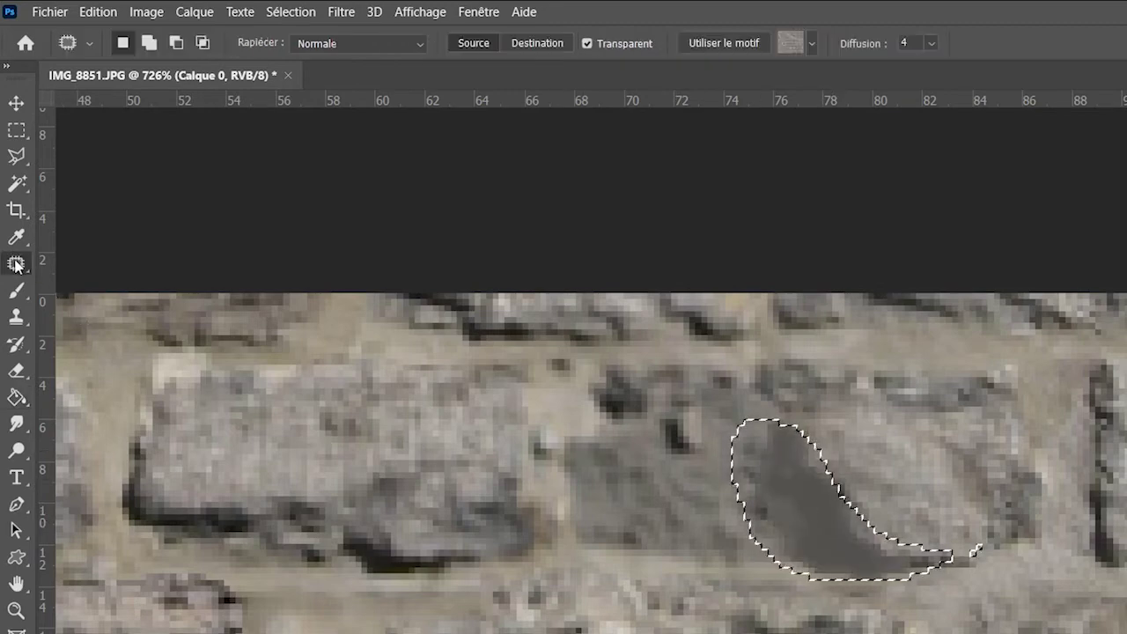
mouse_move(838, 531)
left_mouse_down()
mouse_move(749, 631)
mouse_move(1054, 631)
left_mouse_up()
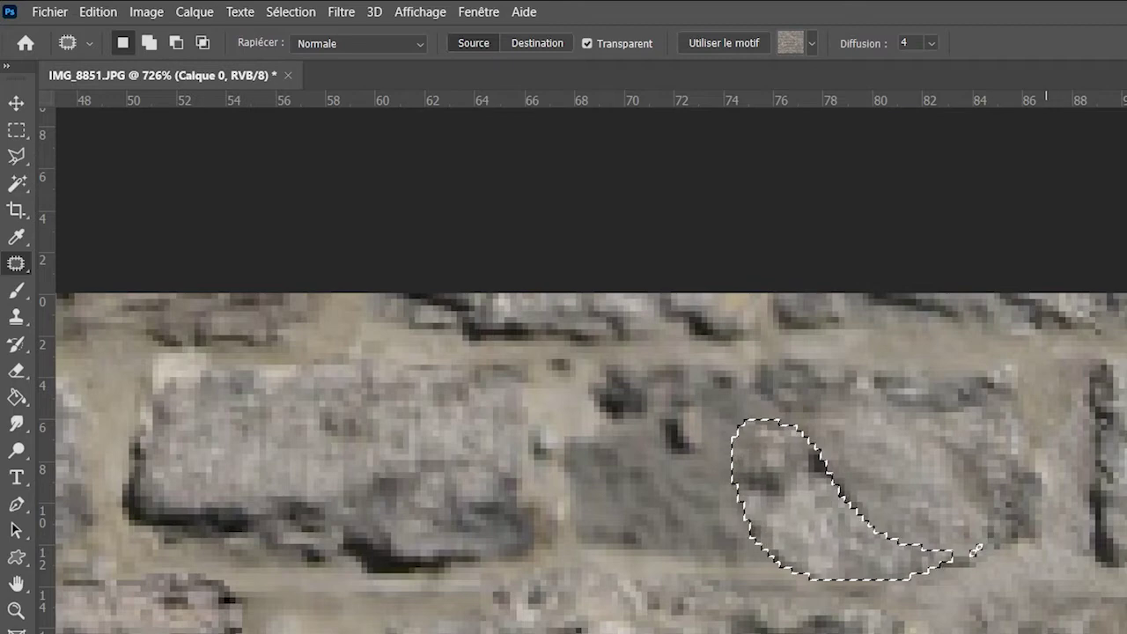
mouse_move(823, 518)
left_mouse_down()
mouse_move(323, 453)
mouse_move(328, 477)
mouse_move(655, 633)
mouse_move(646, 630)
left_mouse_up()
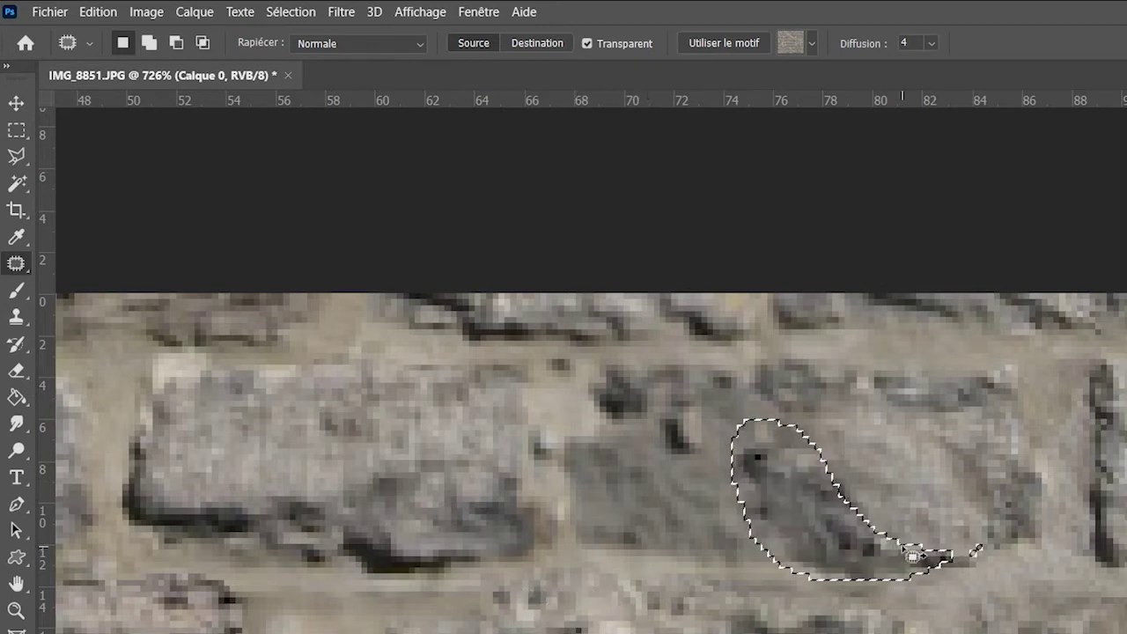
key("ctrl+d")
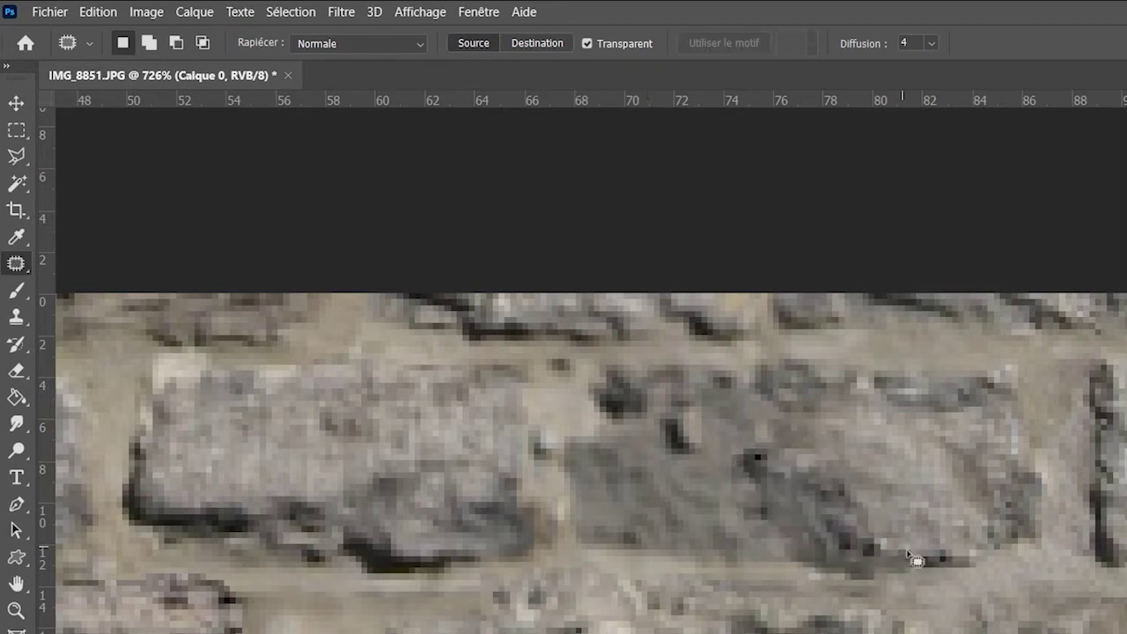
key("z")
left_click_drag(969, 616, 905, 615)
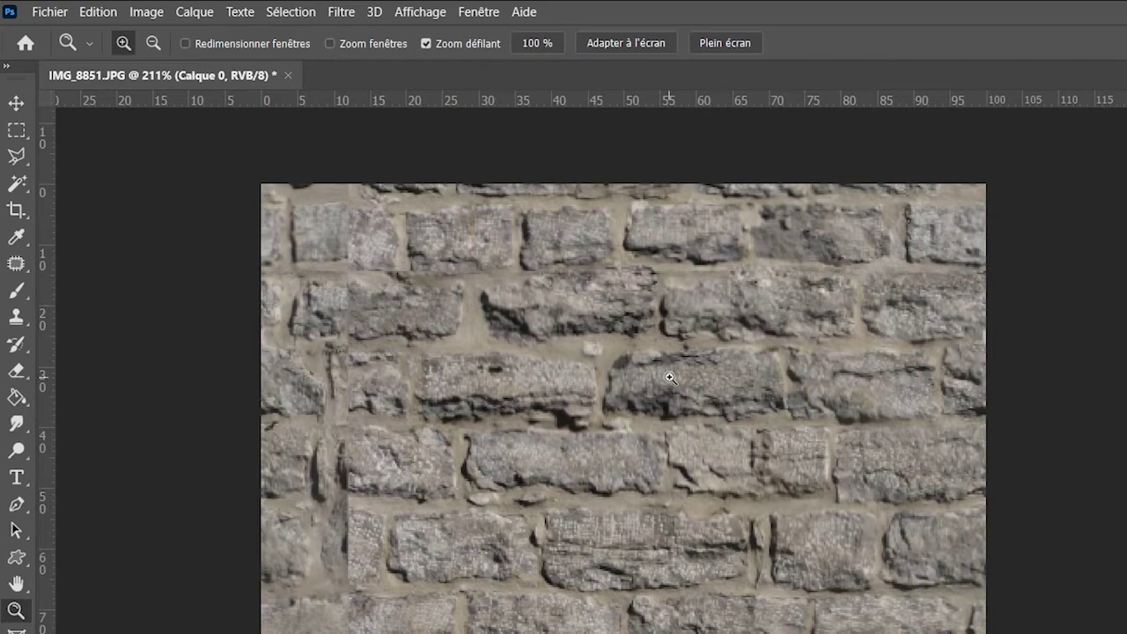
Step: Zoom in on the dark-streaked stone and outline its dark underside for patching
key("j")
key("z")
left_click_drag(670, 378, 716, 413)
key("j")
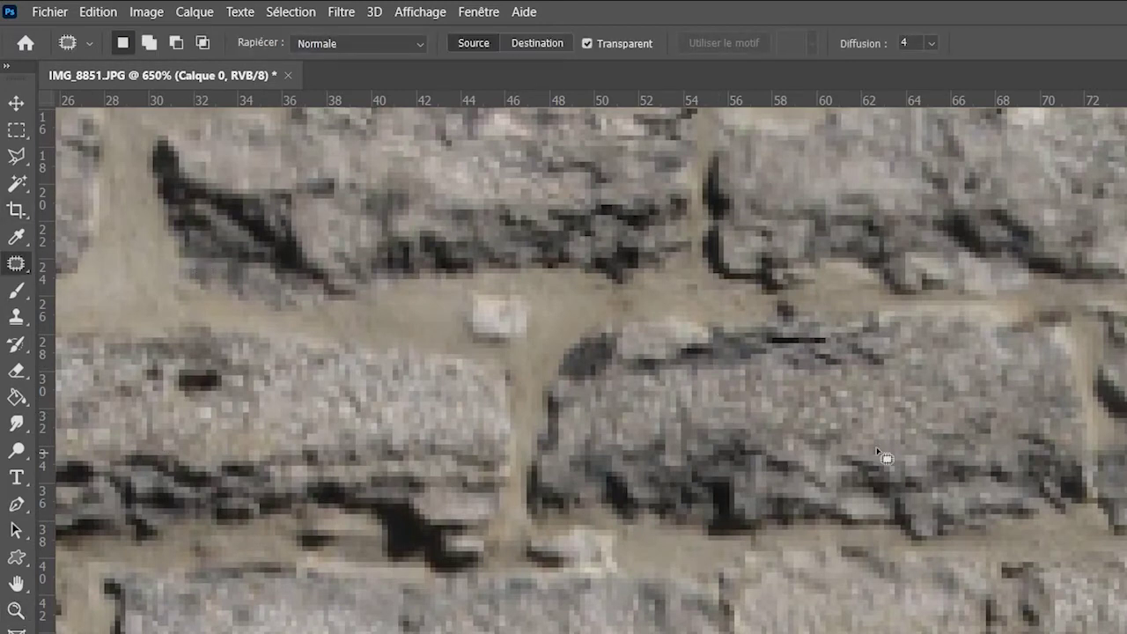
mouse_move(1087, 479)
left_mouse_down()
mouse_move(982, 434)
mouse_move(603, 436)
left_mouse_up()
mouse_move(543, 470)
left_mouse_down()
mouse_move(678, 527)
mouse_move(954, 540)
left_mouse_up()
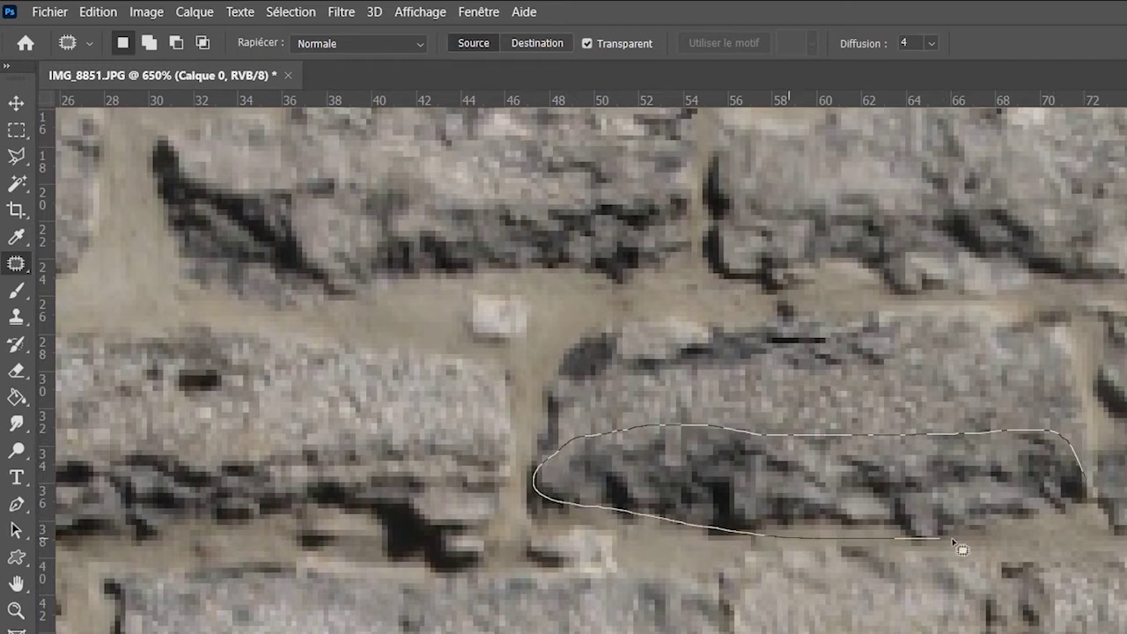
left_click_drag(1071, 506, 1083, 480)
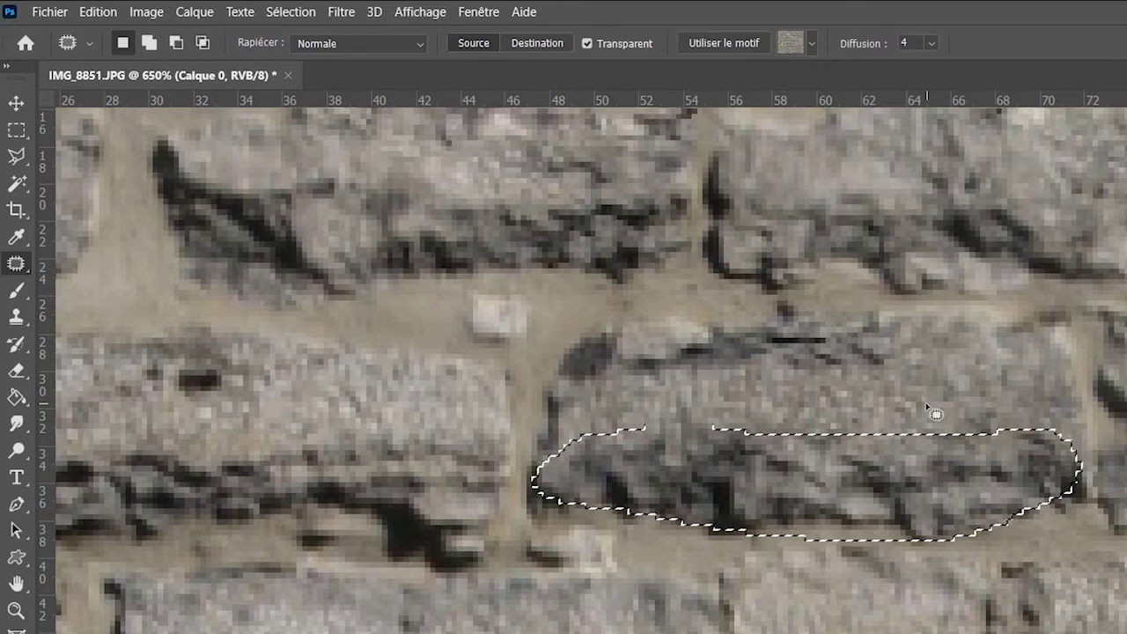
Step: Fill the selection with a lighter tone, patch it with texture from below, and zoom out
key("i")
key("j")
key("g")
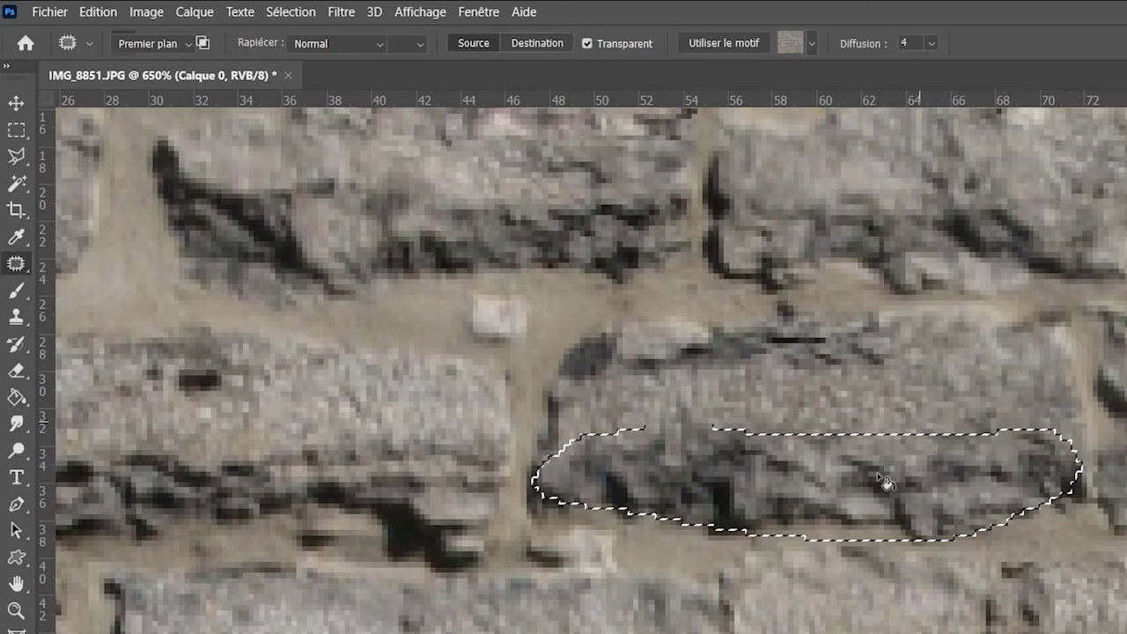
left_click(834, 468)
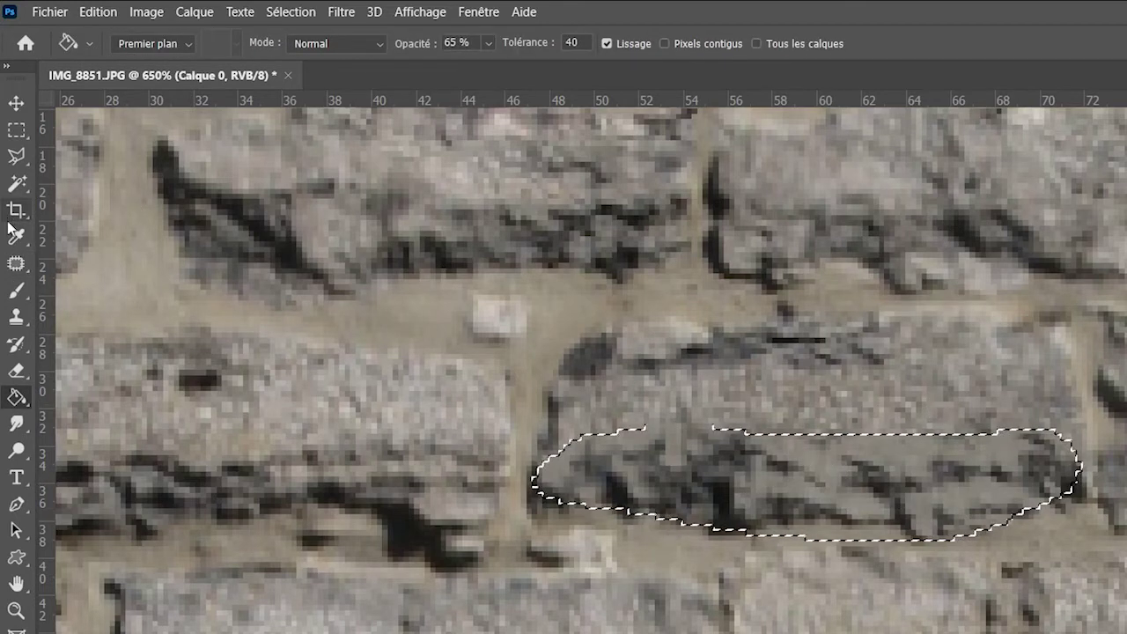
left_click(16, 265)
mouse_move(845, 480)
left_mouse_down()
mouse_move(467, 633)
mouse_move(454, 626)
left_mouse_up()
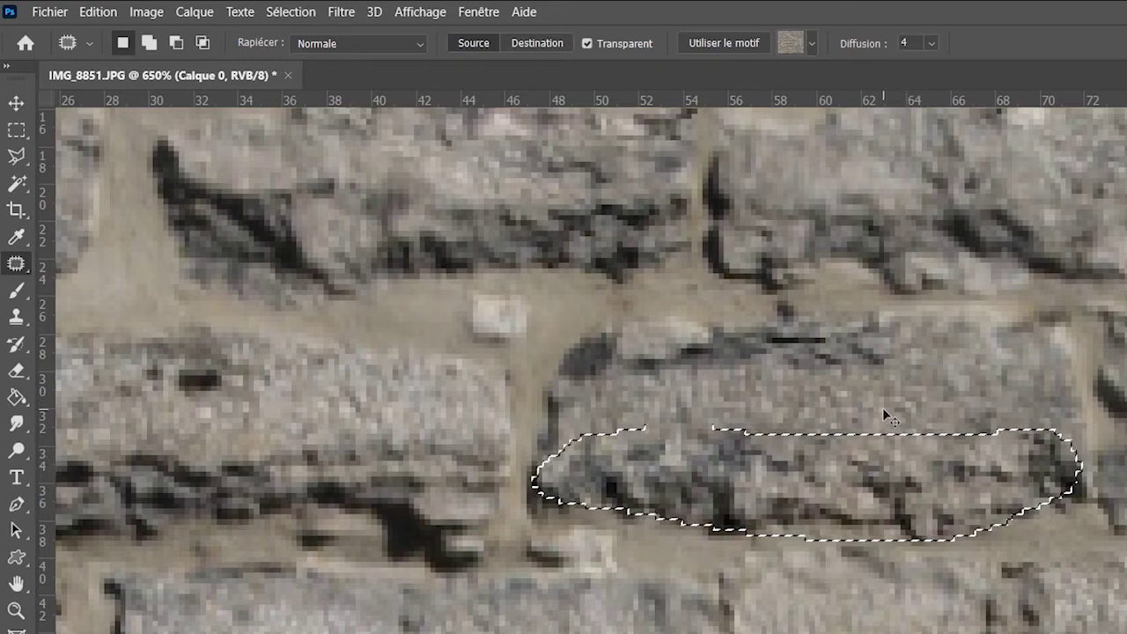
key("ctrl+d")
key("z")
mouse_move(960, 579)
left_mouse_down()
mouse_move(887, 556)
mouse_move(937, 569)
left_mouse_up()
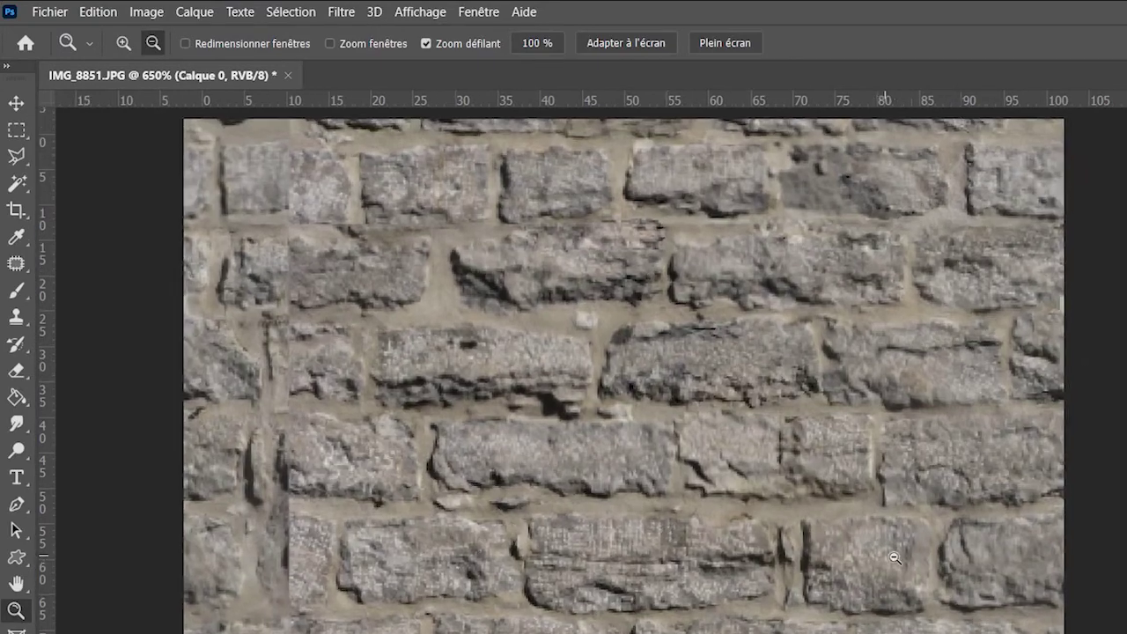
Step: Outline the dark-streaked stone in the upper middle of the wall for patching
key("j")
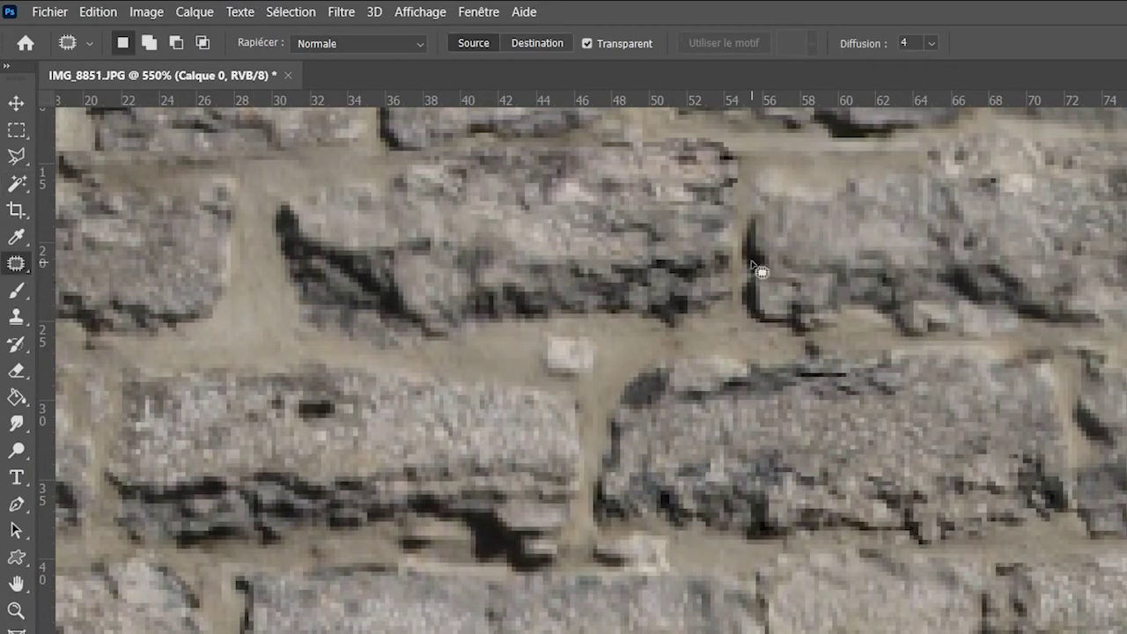
mouse_move(728, 284)
left_mouse_down()
mouse_move(649, 259)
mouse_move(442, 260)
left_mouse_up()
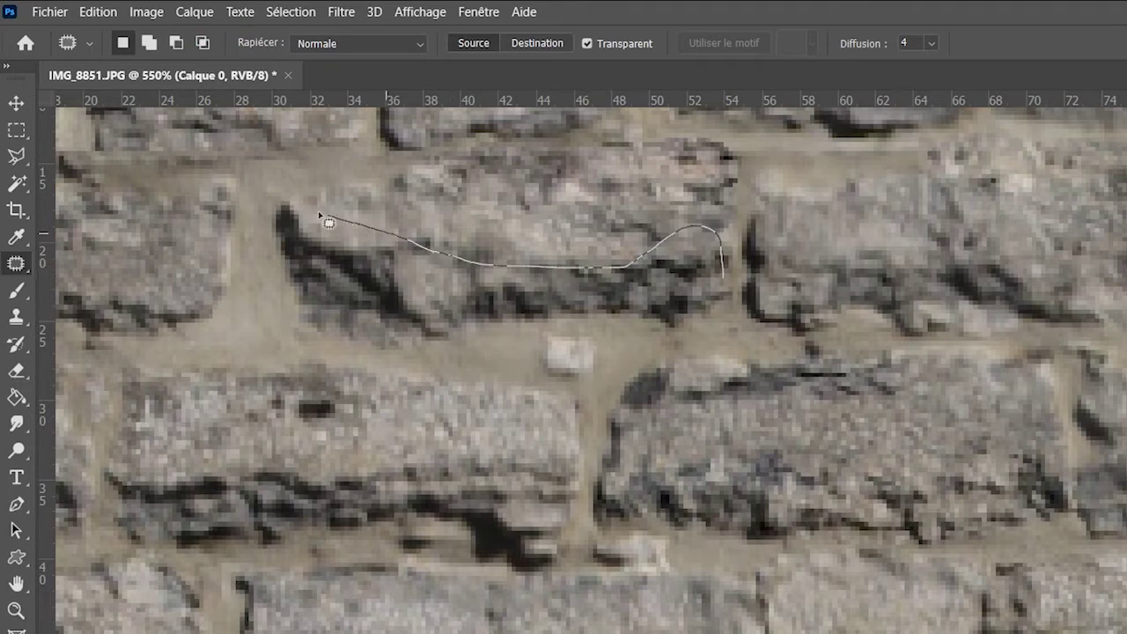
mouse_move(281, 214)
left_mouse_down()
mouse_move(309, 302)
mouse_move(507, 344)
left_mouse_up()
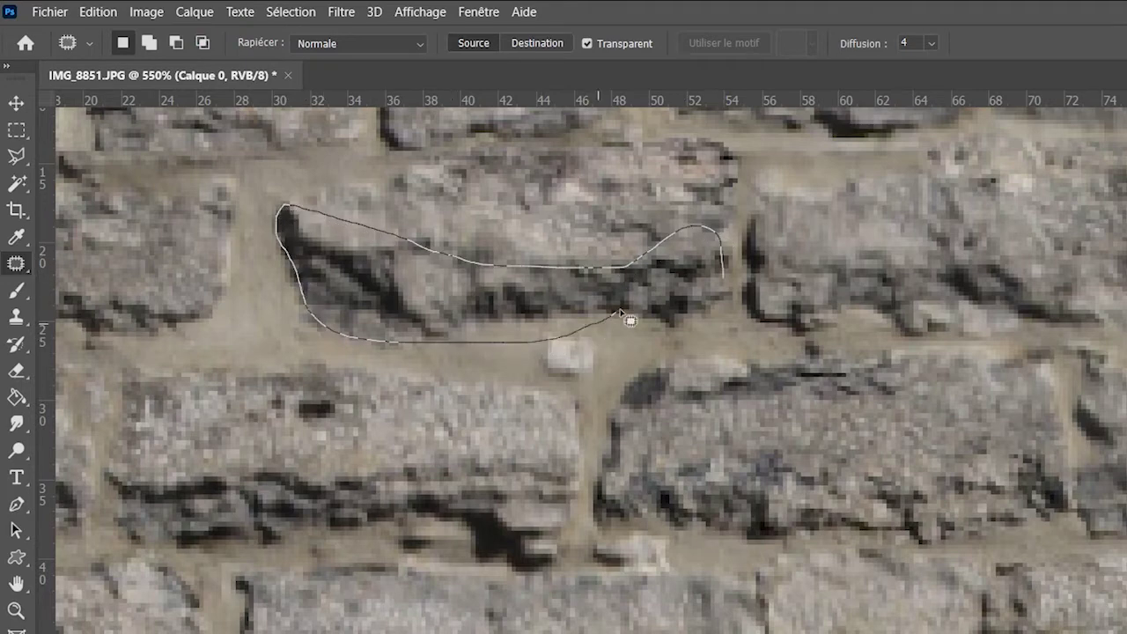
mouse_move(631, 321)
left_mouse_down()
mouse_move(724, 281)
mouse_move(725, 268)
left_mouse_up()
Step: Paint over the outlined stone with a 70 px brush at 44% opacity
key("b")
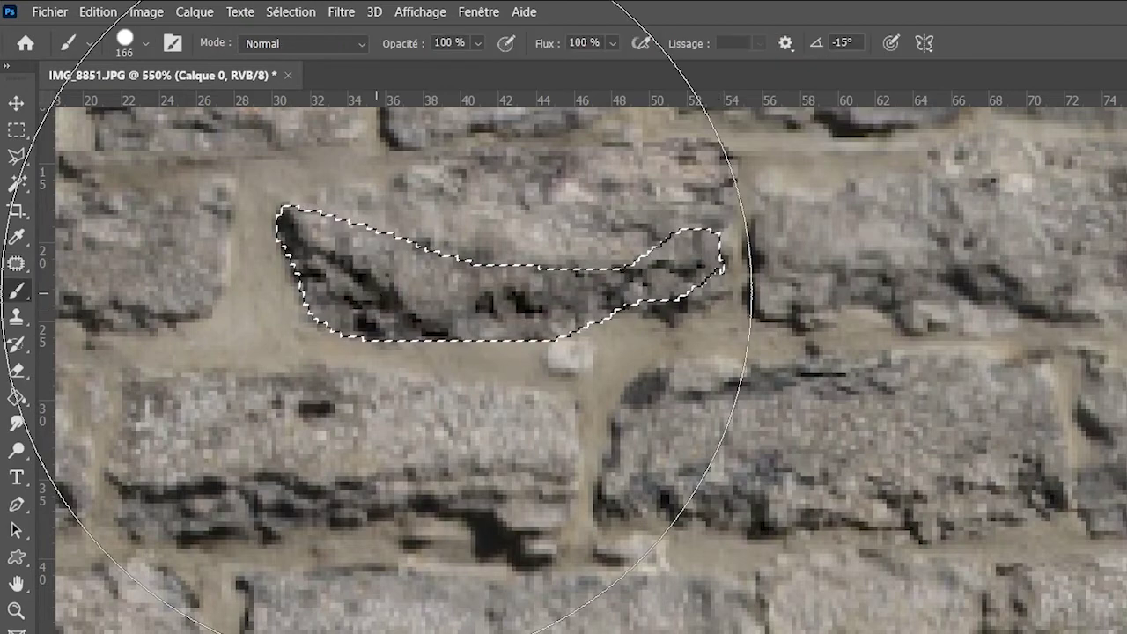
right_click(419, 336, "alt")
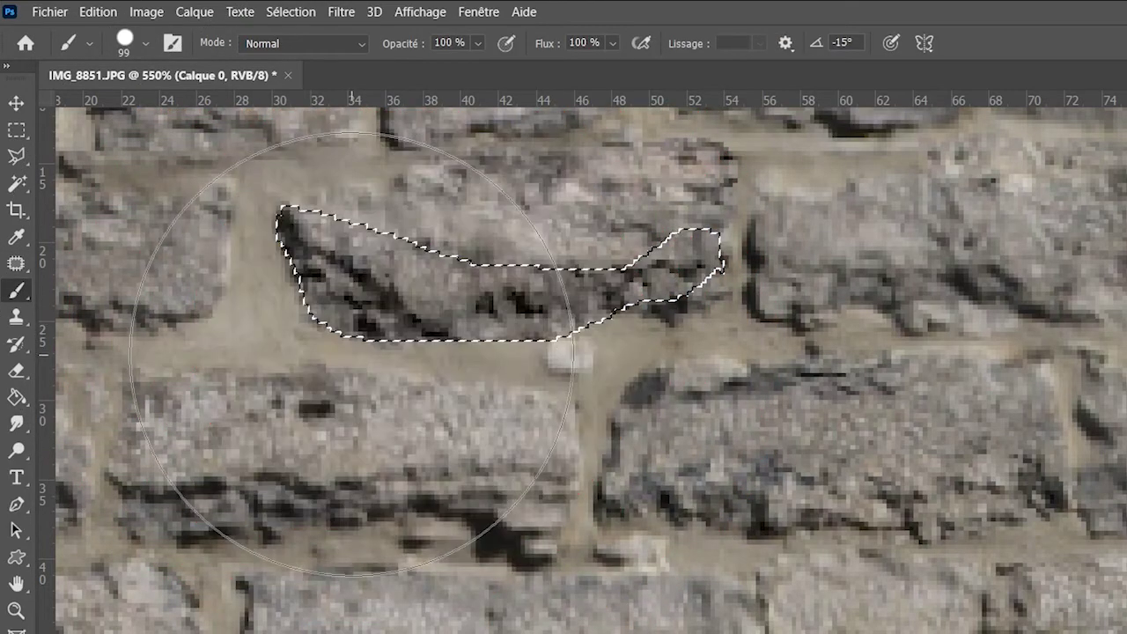
right_click(358, 352, "alt")
left_click_drag(412, 45, 390, 50)
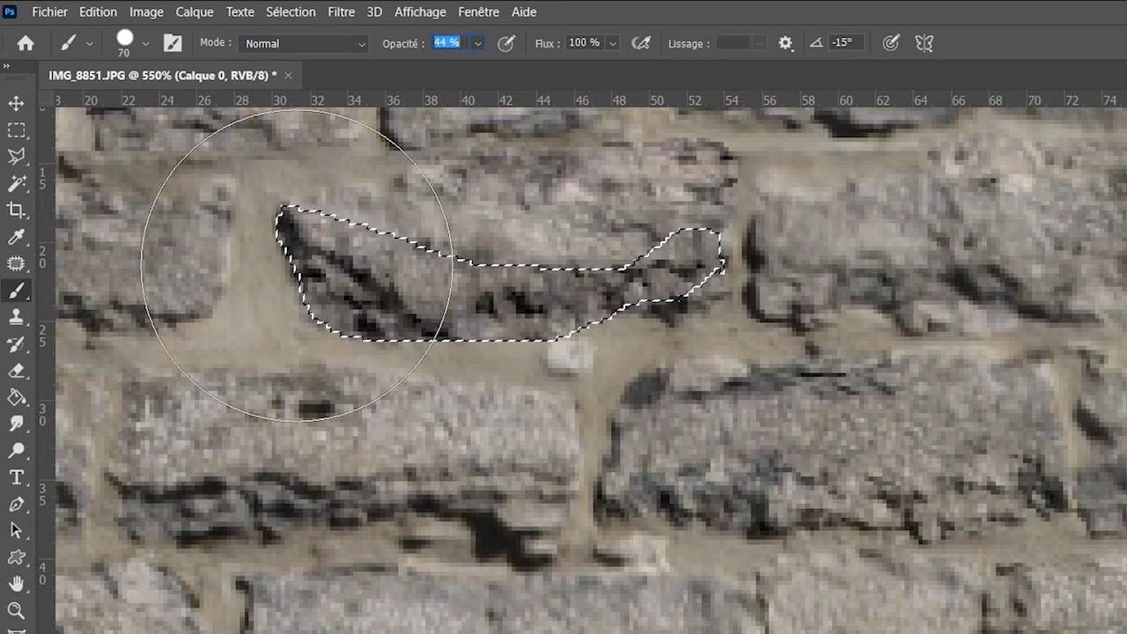
type("44")
mouse_move(302, 264)
left_mouse_down()
mouse_move(617, 290)
mouse_move(696, 255)
left_mouse_up()
Step: Patch the stone twice with texture from the stones below
key("j")
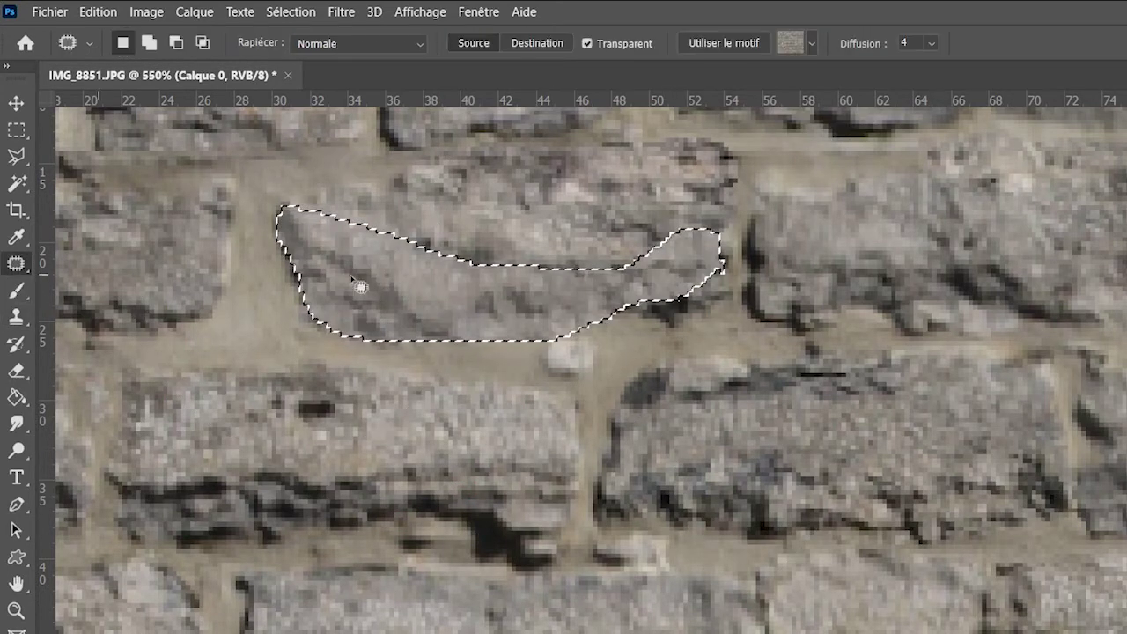
left_click_drag(452, 293, 471, 627)
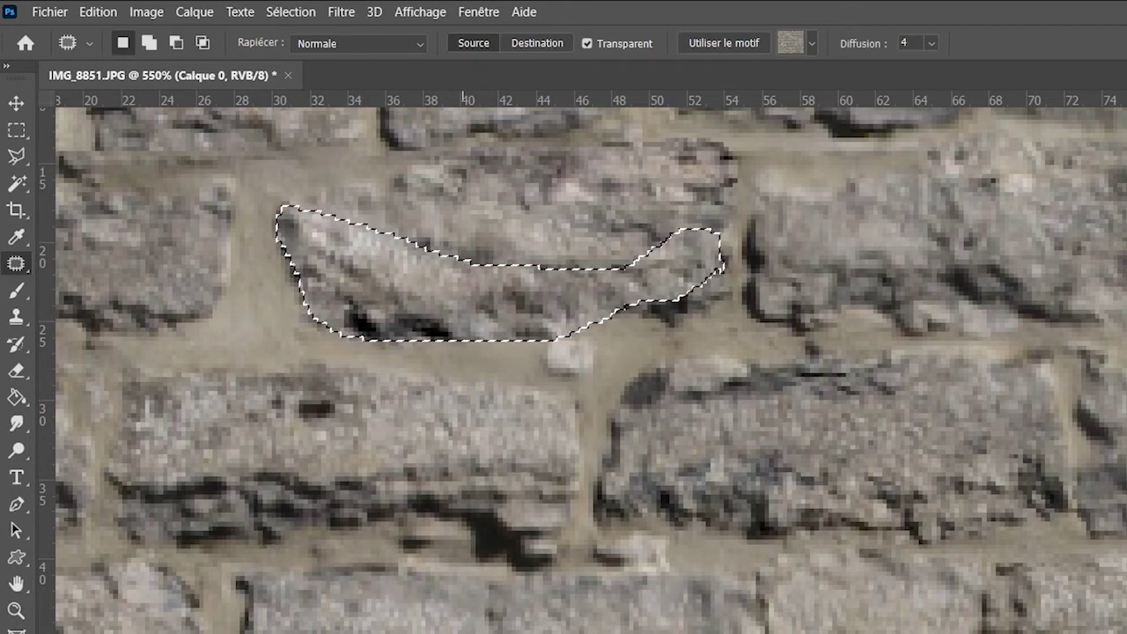
left_click_drag(432, 312, 439, 630)
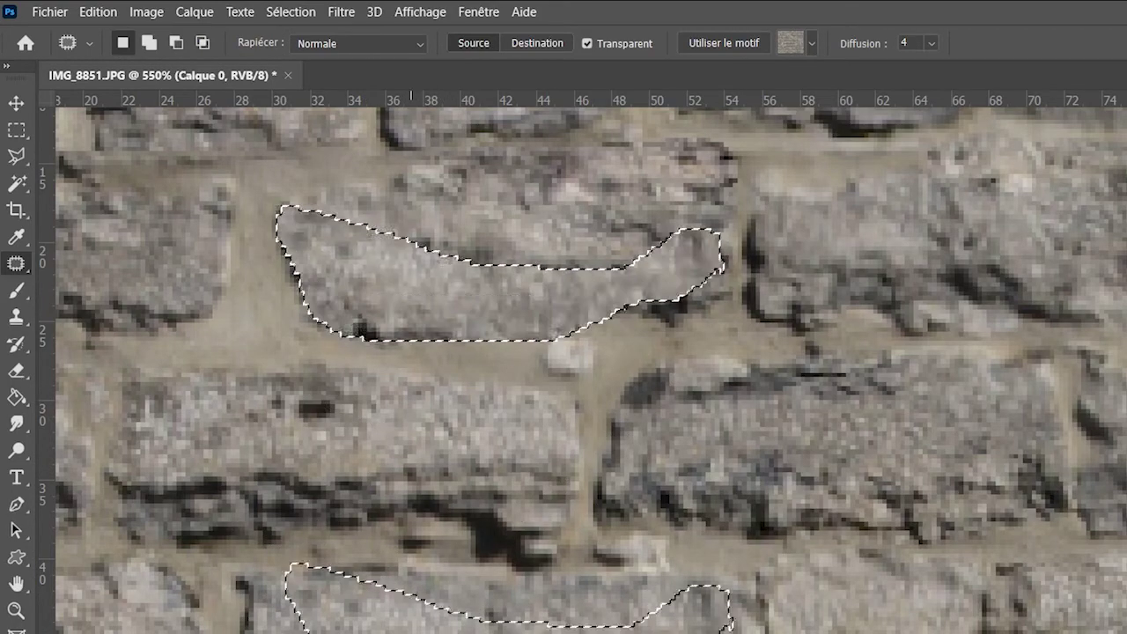
key("ctrl+d")
Step: Fill the lower-left stone's dark shadow with grey-beige and patch it with stone texture
key("z")
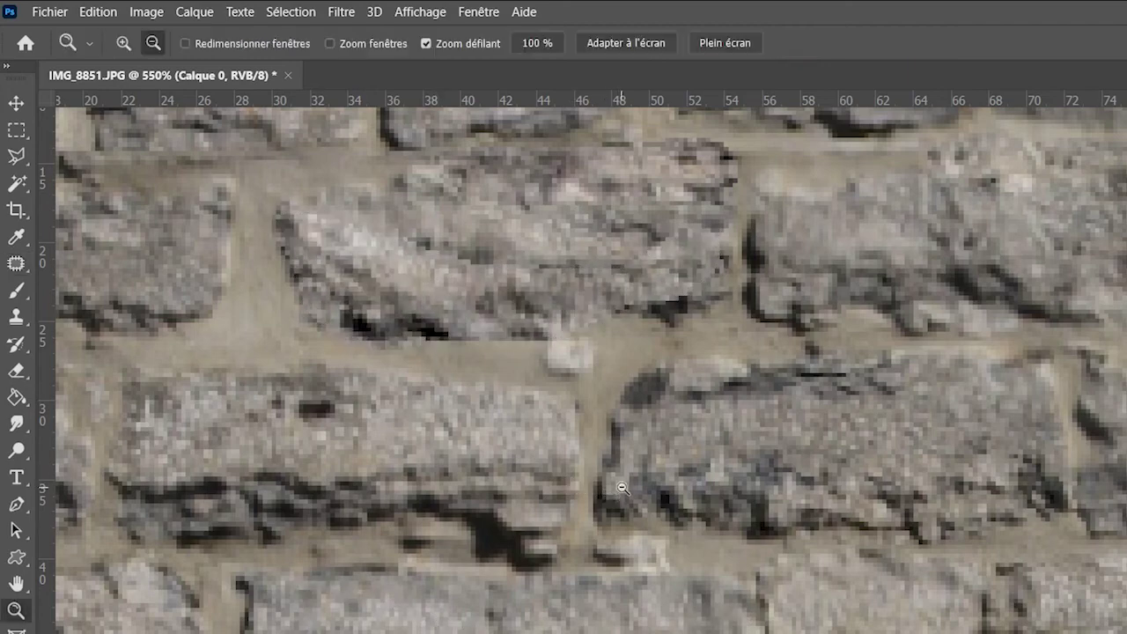
left_click(565, 483, "alt")
left_click(564, 483)
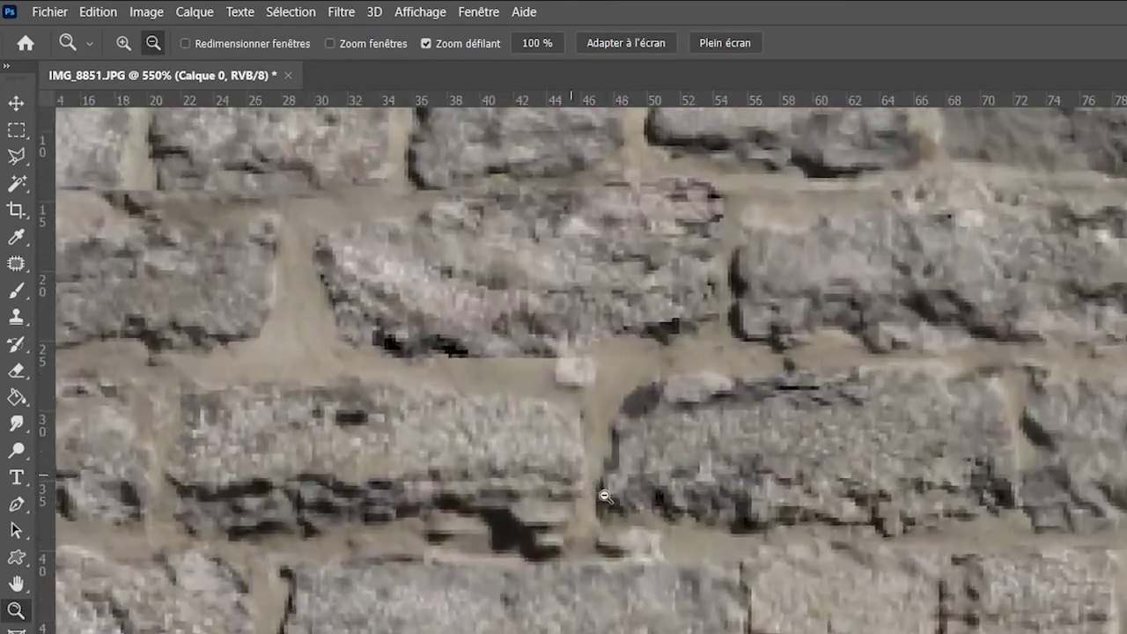
key("j")
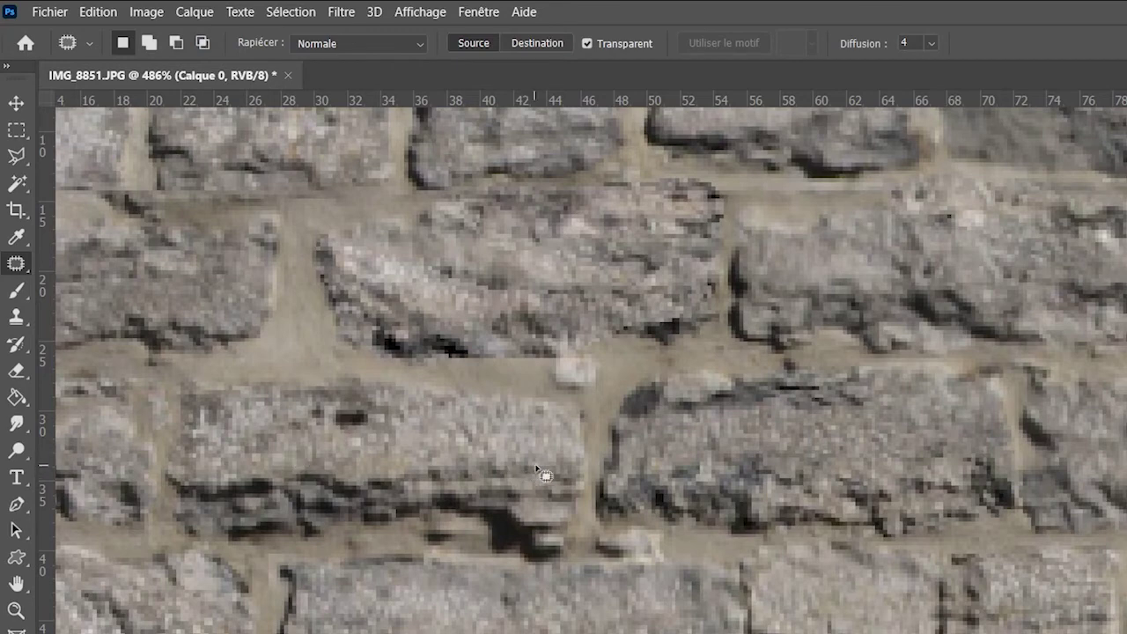
mouse_move(544, 475)
left_mouse_down()
mouse_move(202, 473)
mouse_move(402, 549)
mouse_move(566, 491)
mouse_move(550, 475)
left_mouse_up()
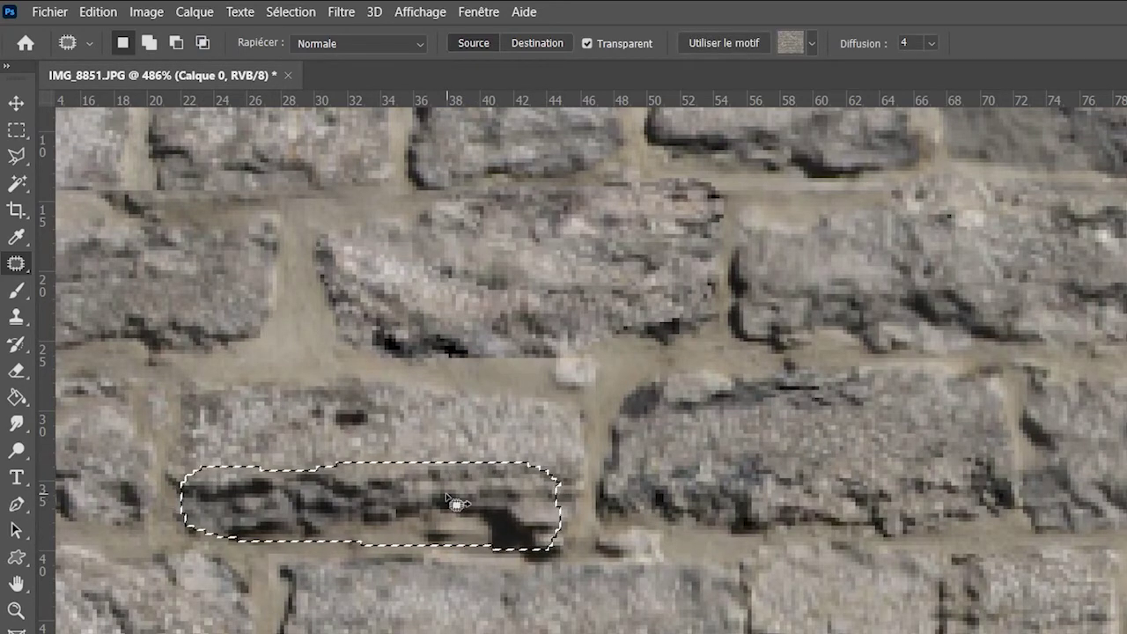
key("g")
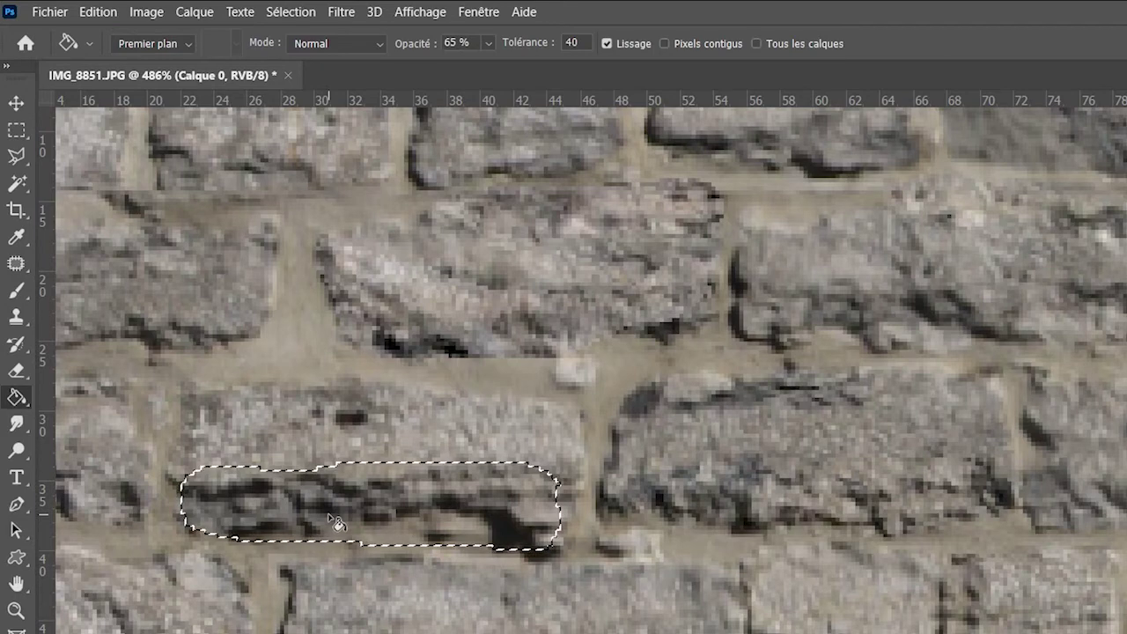
left_click(337, 523)
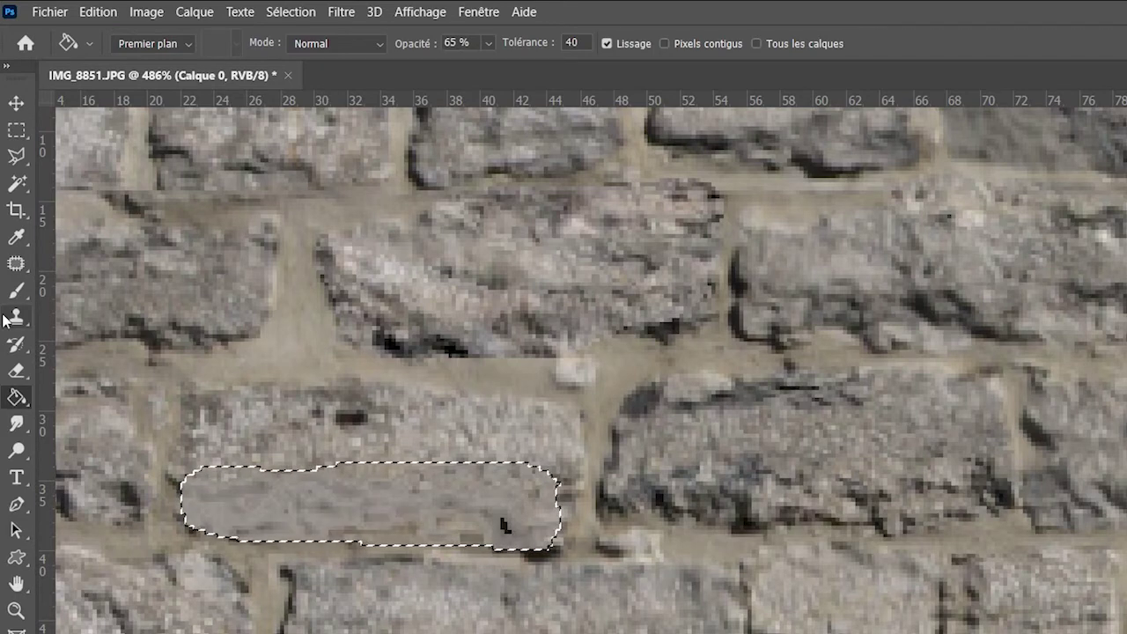
left_click(16, 263)
left_click_drag(433, 504, 557, 625)
key("ctrl+d")
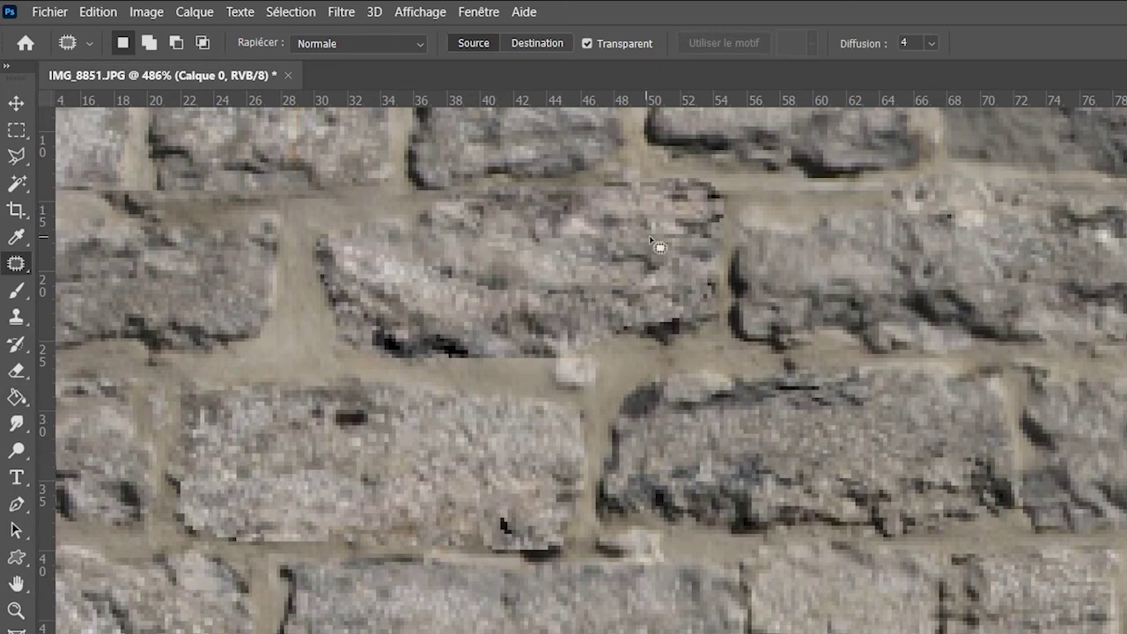
Step: Zoom in on the wall's left edge and outline the dark vertical streaks
left_click(15, 397)
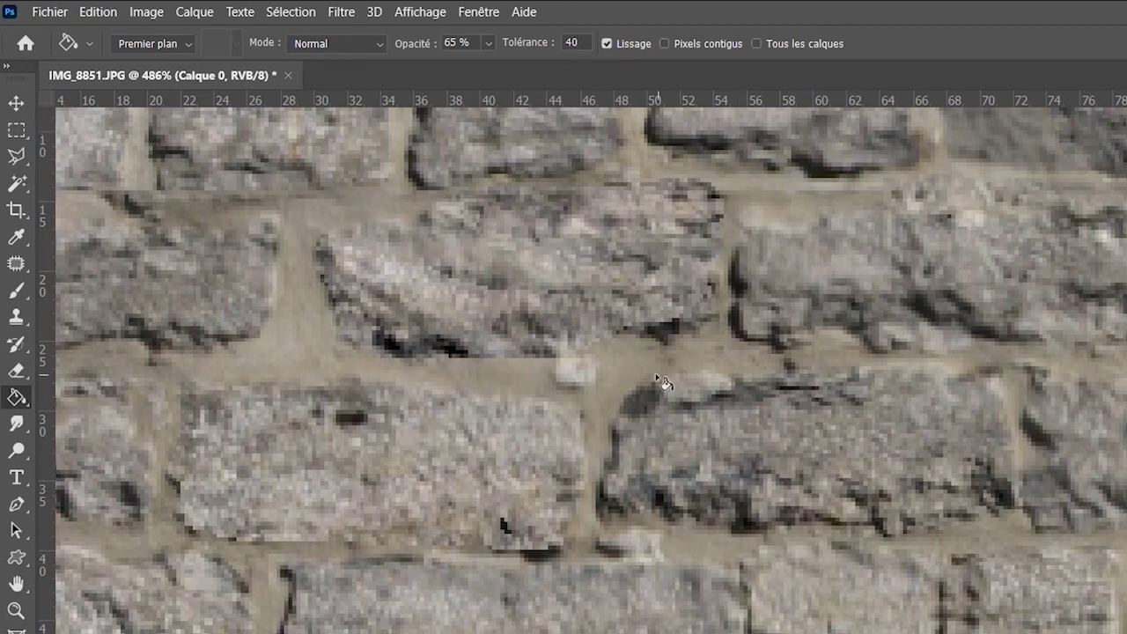
key("z")
mouse_move(612, 430)
left_mouse_down()
mouse_move(350, 385)
mouse_move(388, 571)
mouse_move(625, 323)
mouse_move(486, 328)
left_mouse_up()
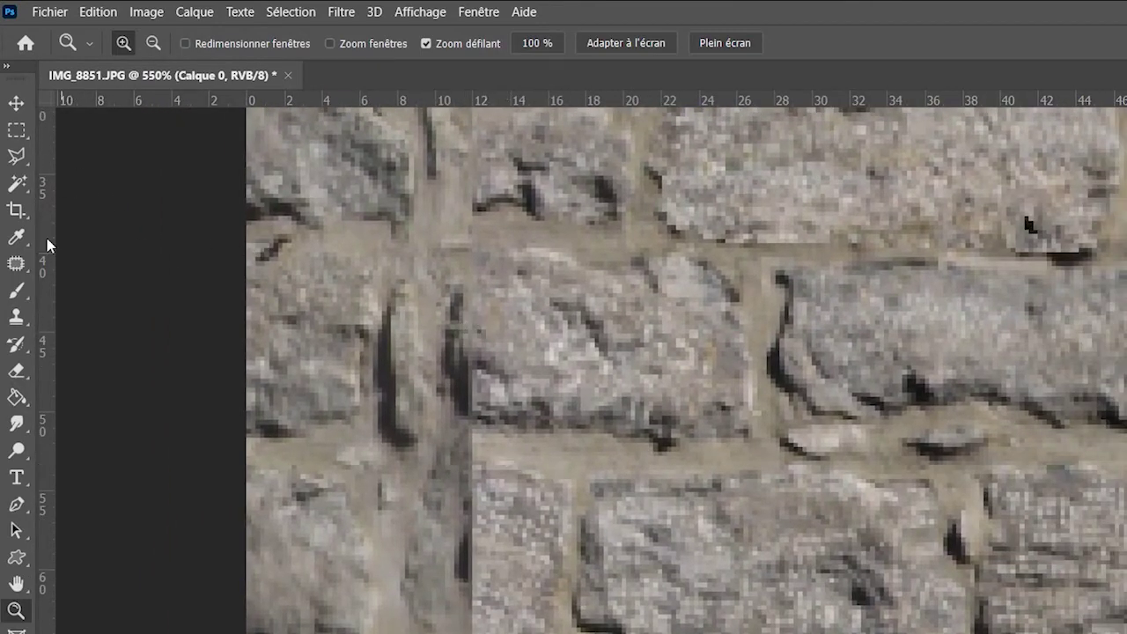
left_click(16, 264)
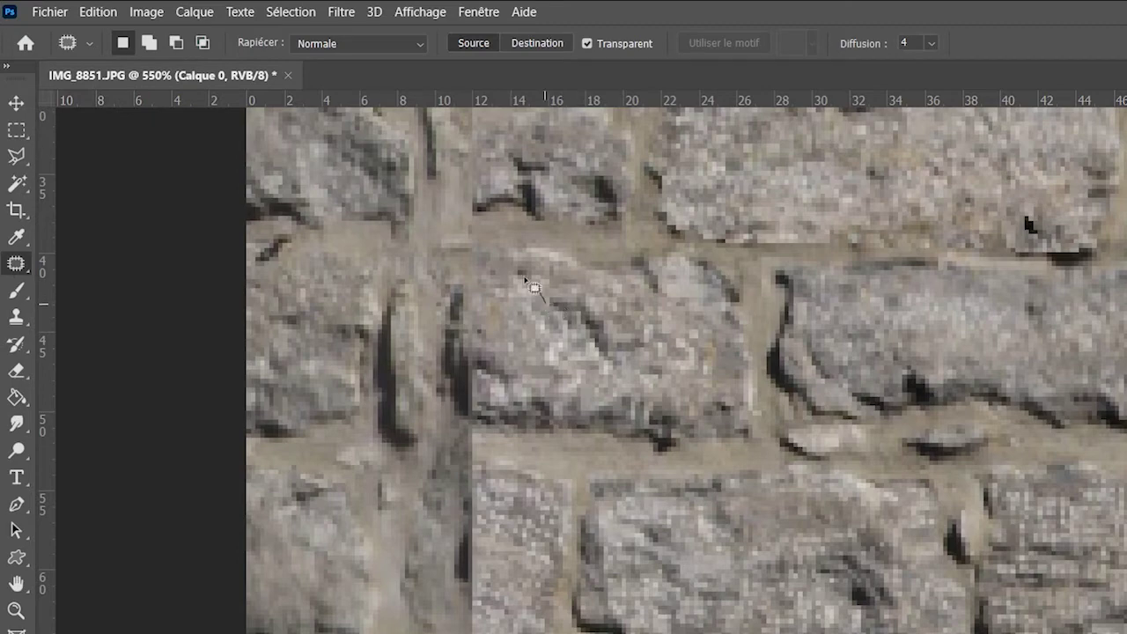
left_click_drag(545, 303, 379, 416)
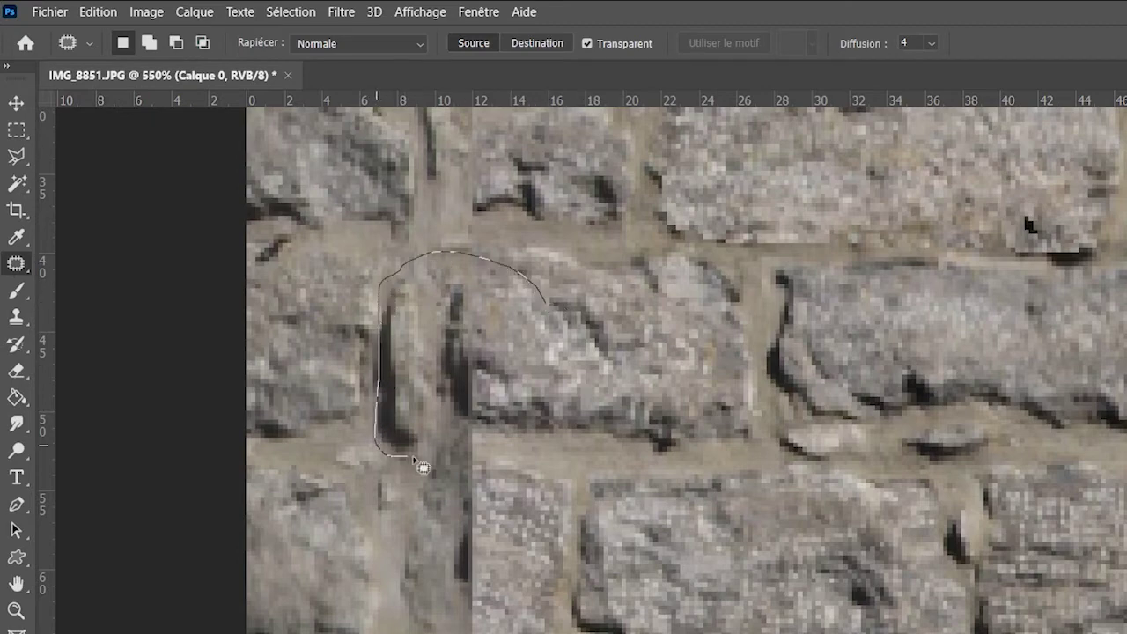
left_click_drag(420, 464, 523, 444)
left_click_drag(532, 286, 534, 289)
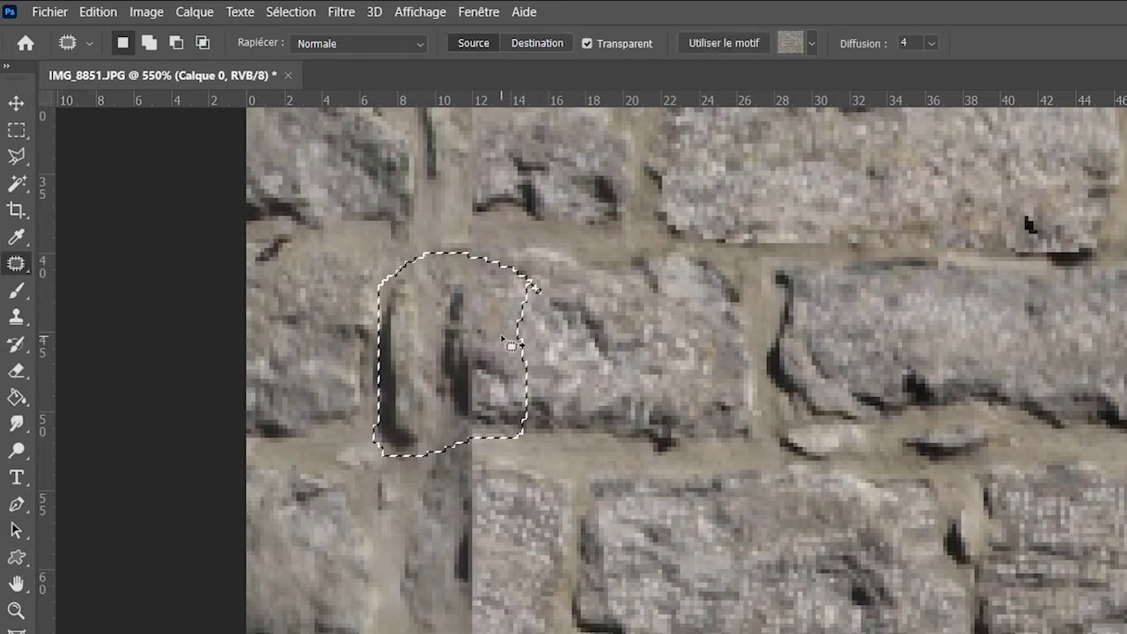
Step: Paint the streaks lighter with a 41 px sampled-colour brush, then fill the outline flat grey
key("b")
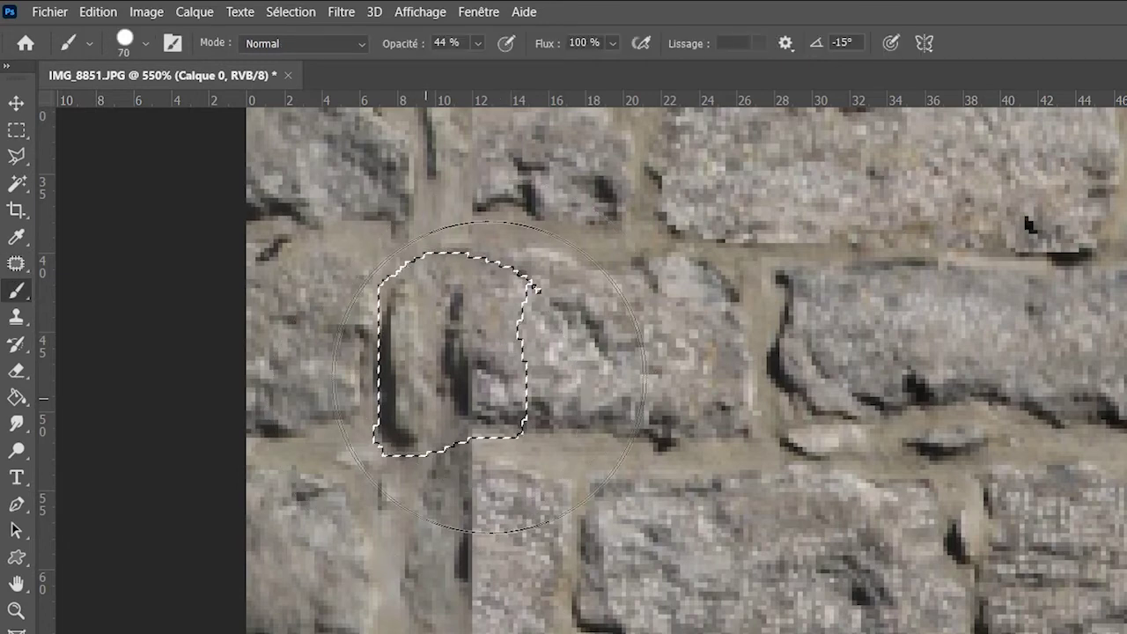
right_click(436, 385, "alt")
left_click_drag(436, 385, 418, 382)
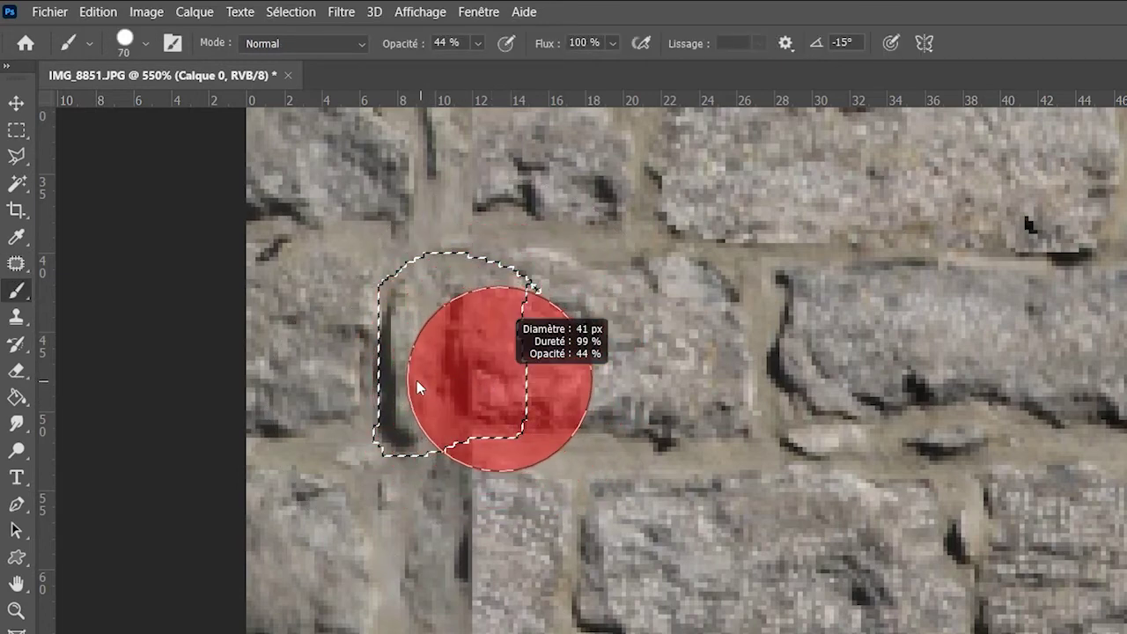
key("i")
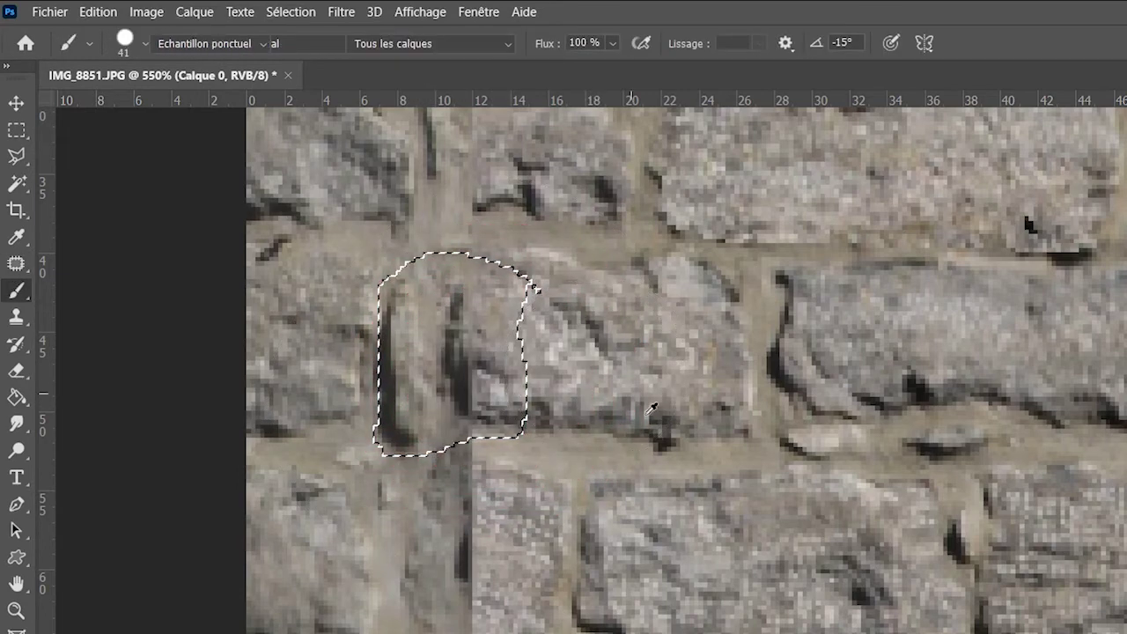
key("b")
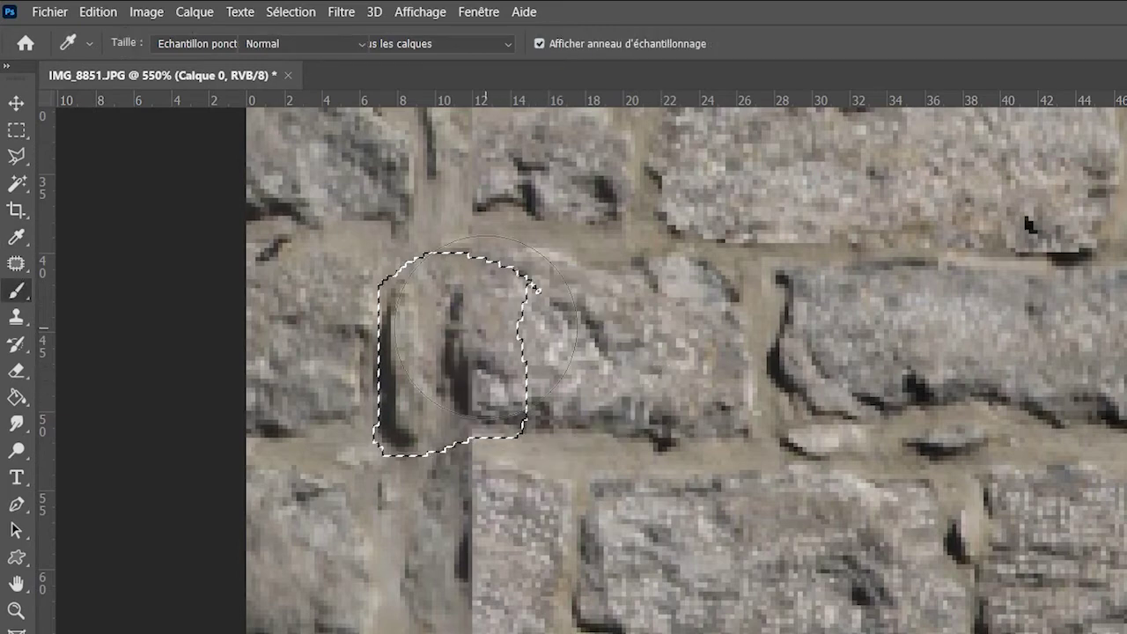
mouse_move(467, 339)
left_mouse_down()
mouse_move(389, 368)
mouse_move(764, 424)
left_mouse_up()
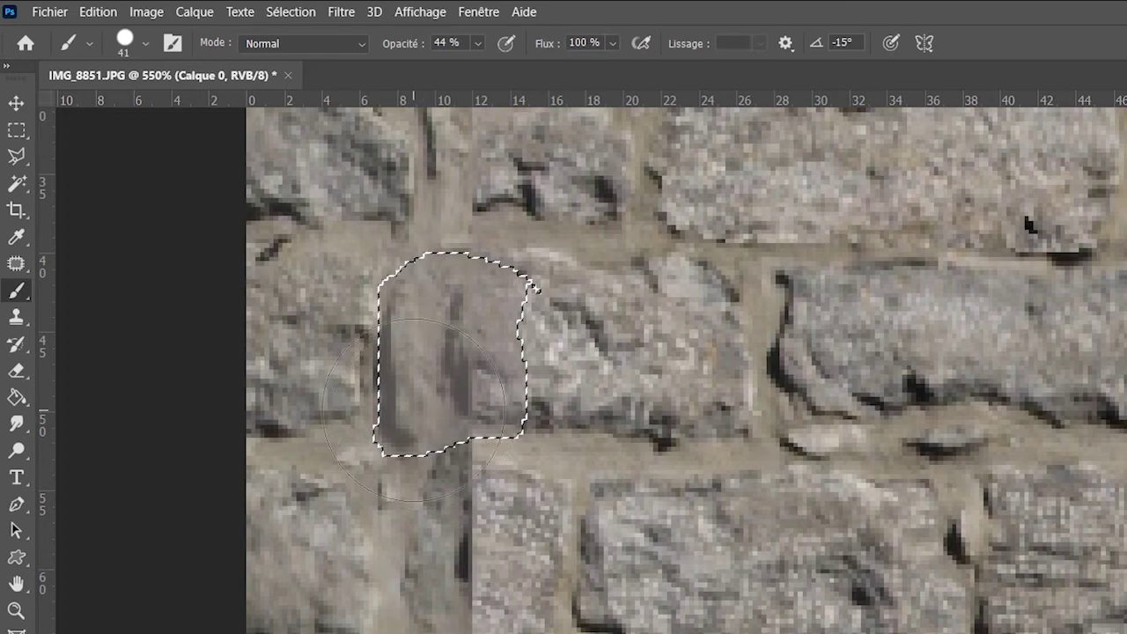
key("g")
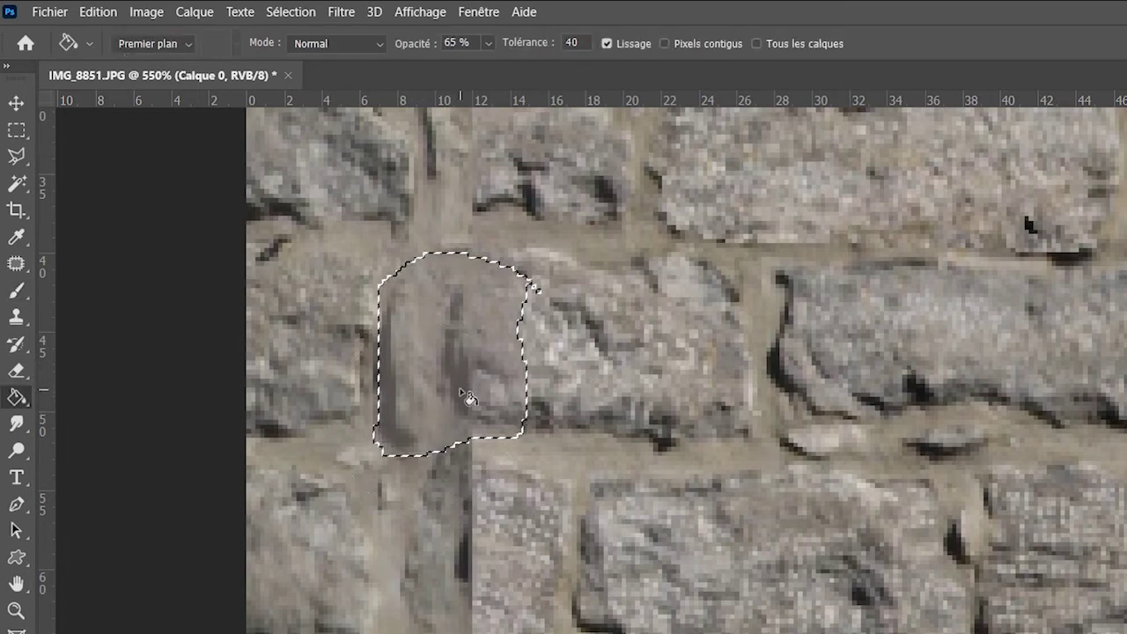
left_click(462, 393)
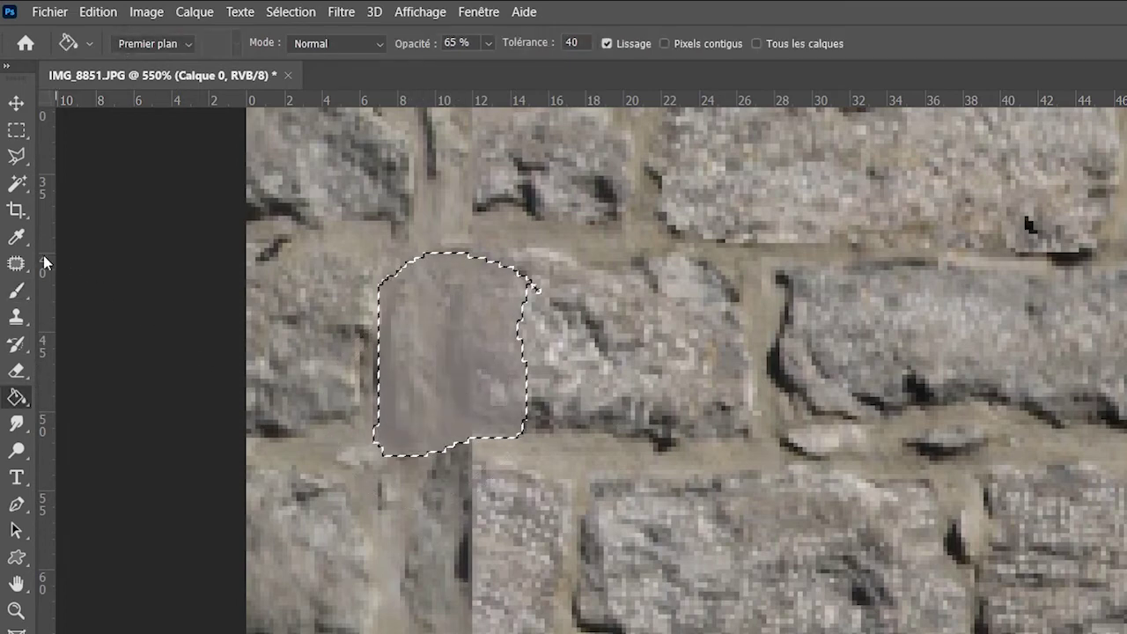
left_click(16, 262)
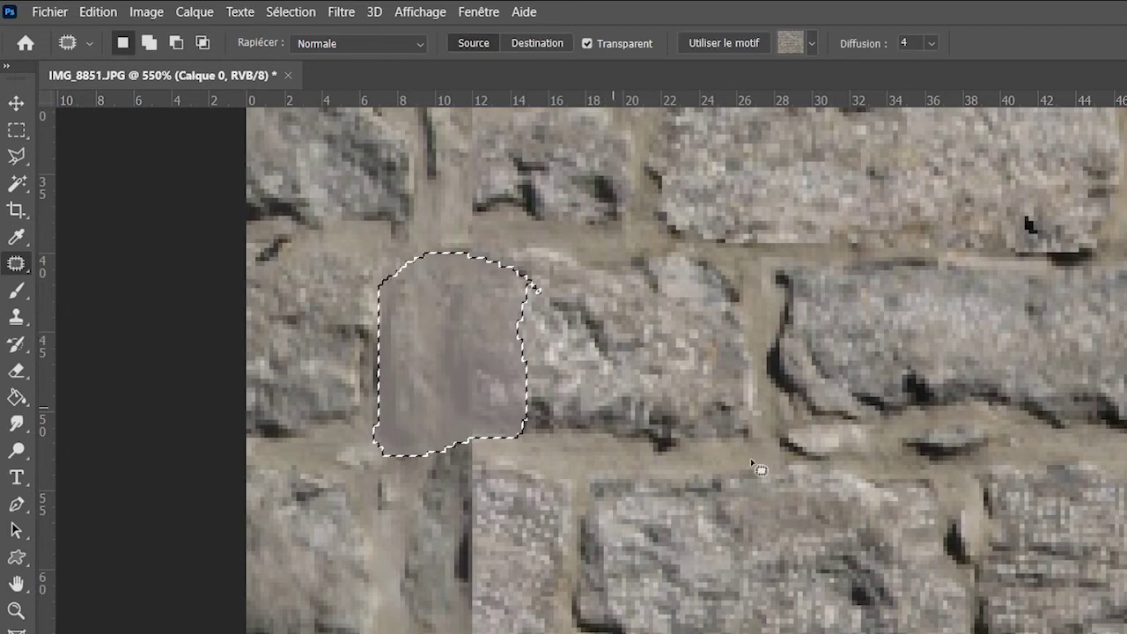
left_click_drag(768, 481, 696, 476)
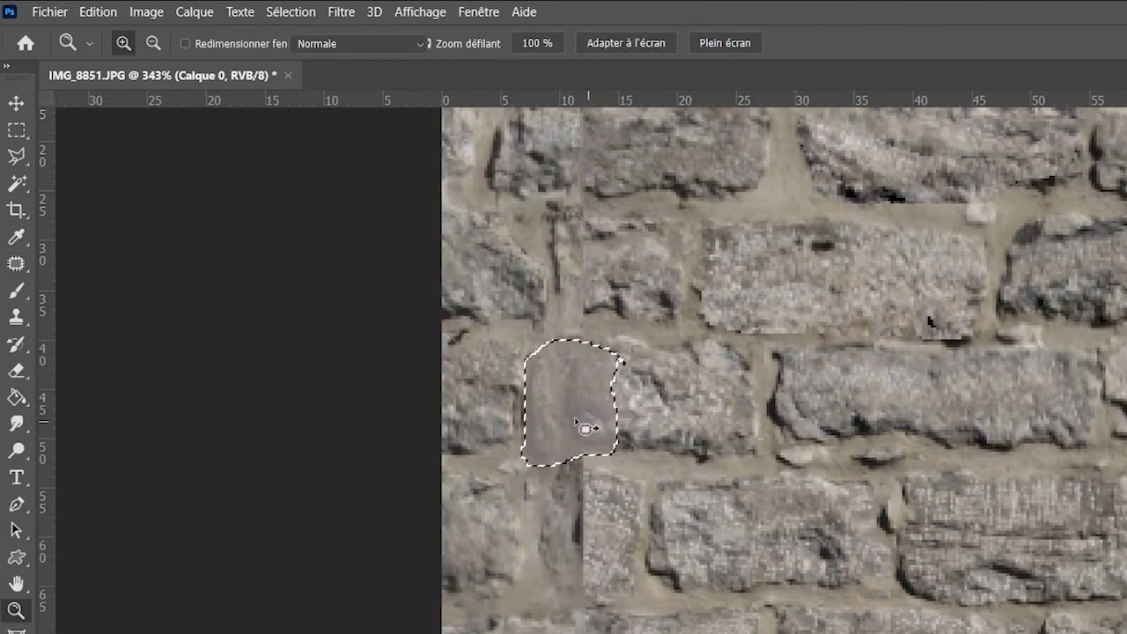
Step: Patch the smooth area and the oval seam on the left stones with nearby stone texture
left_click_drag(571, 418, 775, 550)
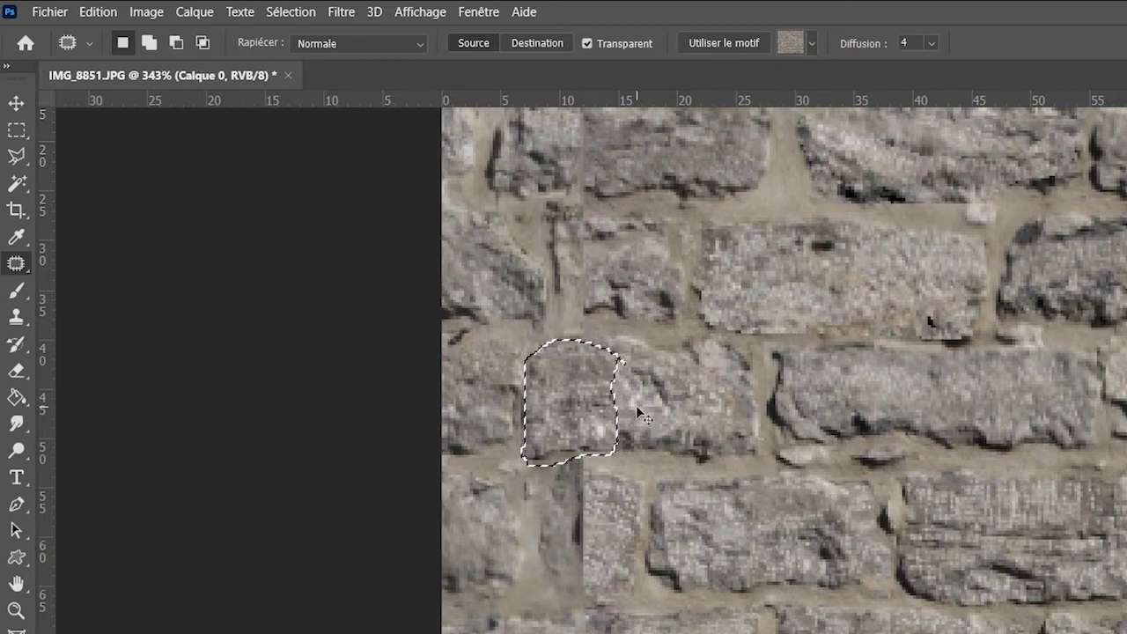
key("ctrl+d")
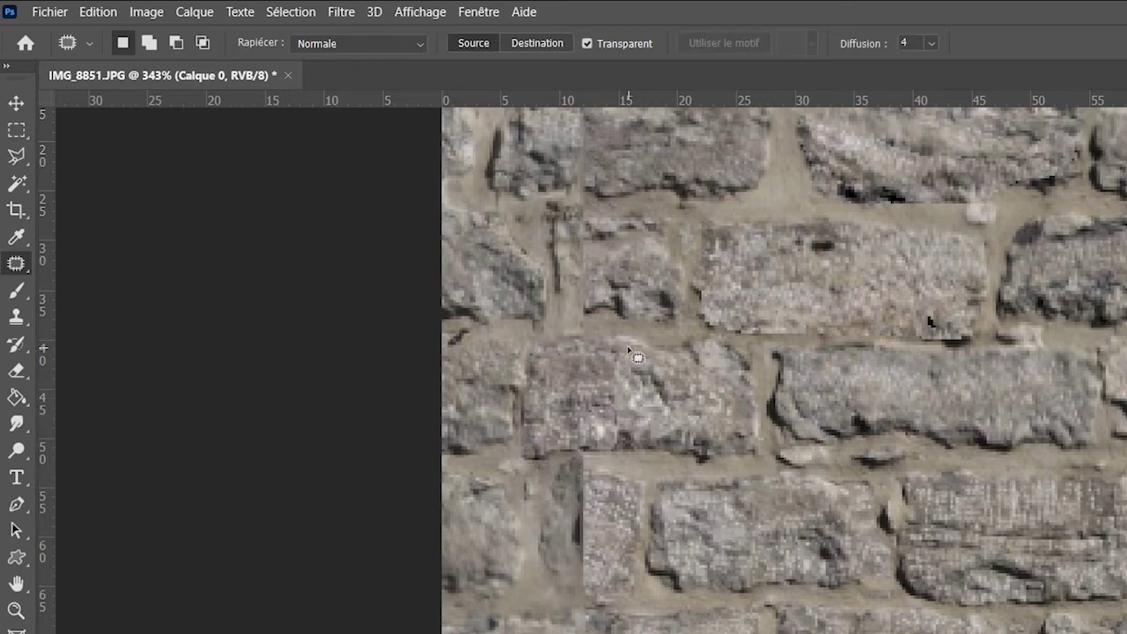
left_click_drag(612, 455, 623, 345)
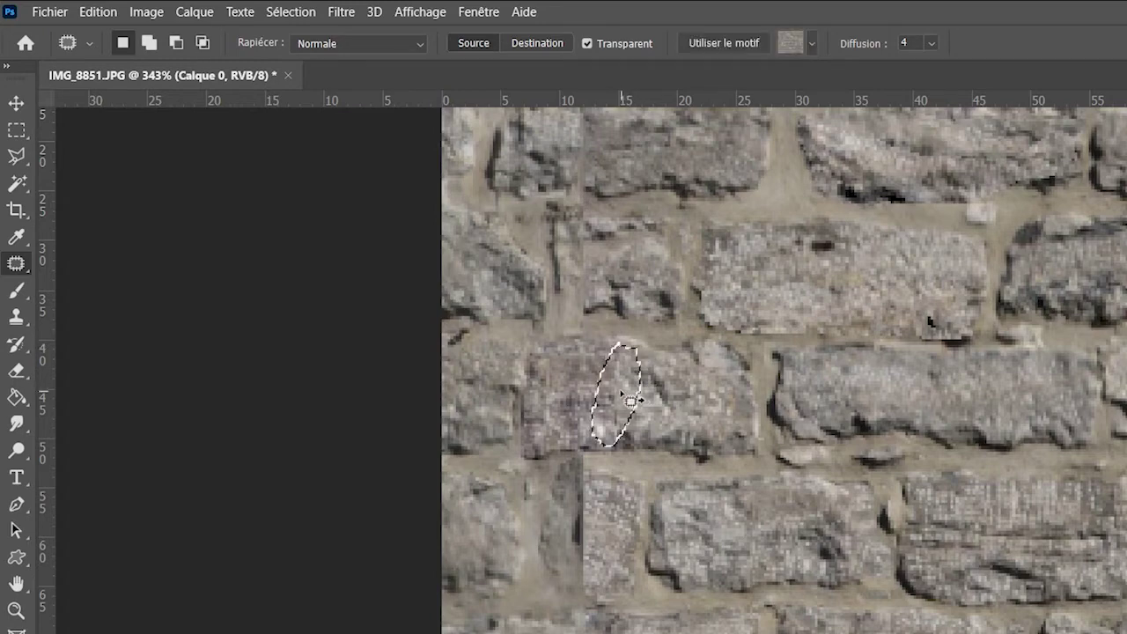
left_click_drag(617, 396, 695, 399)
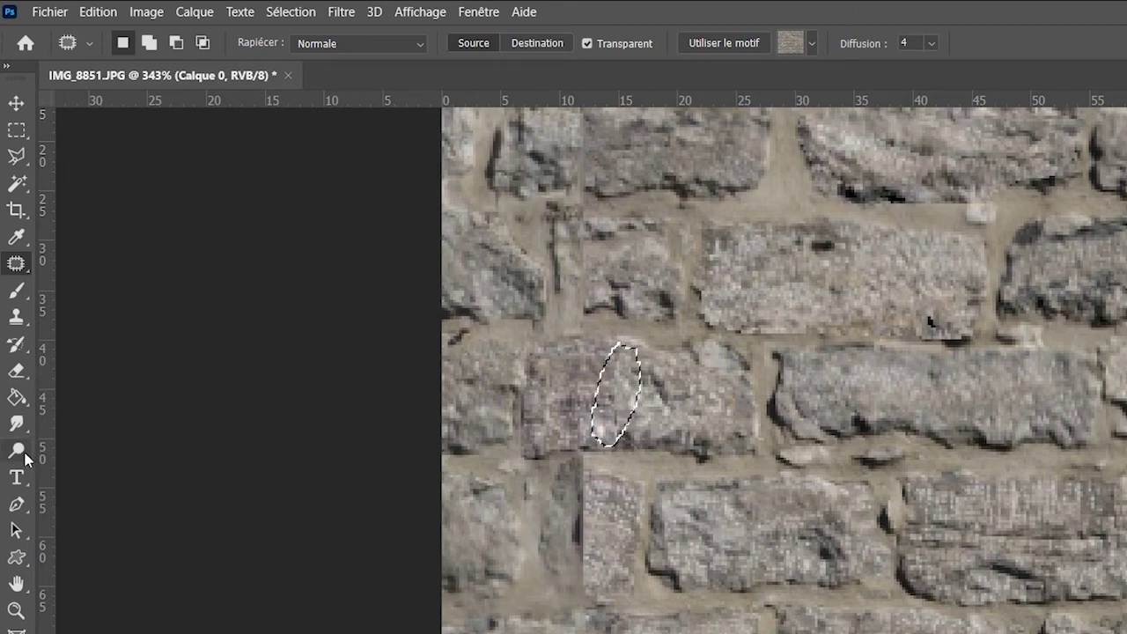
left_click(16, 290)
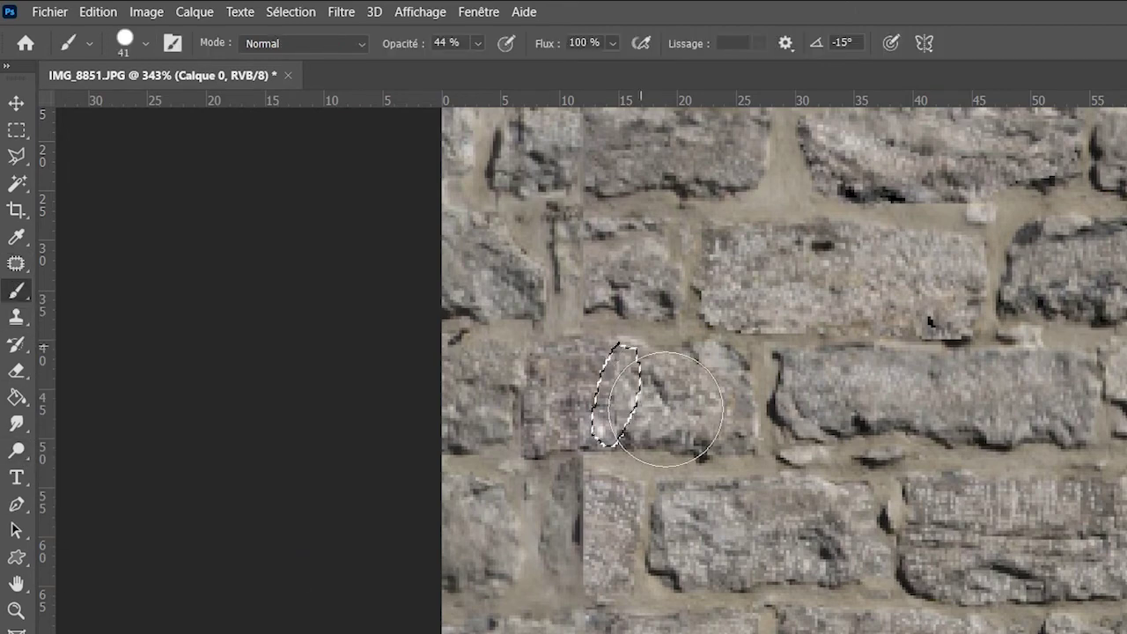
left_click(16, 262)
mouse_move(622, 382)
left_mouse_down()
mouse_move(661, 402)
mouse_move(638, 437)
mouse_move(779, 553)
left_mouse_up()
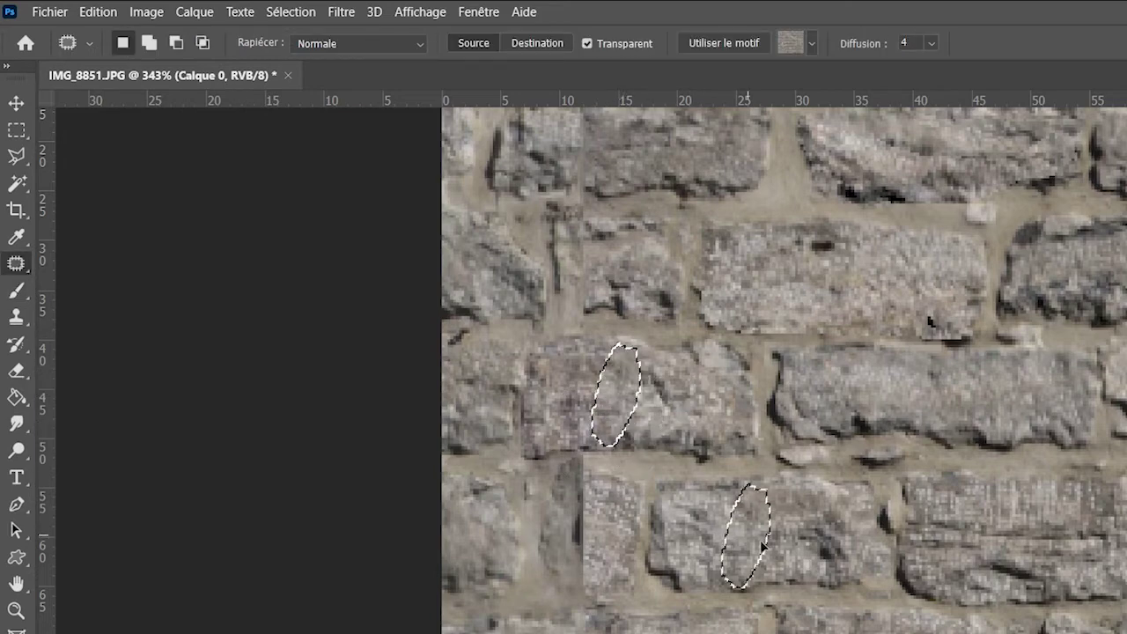
key("ctrl+d")
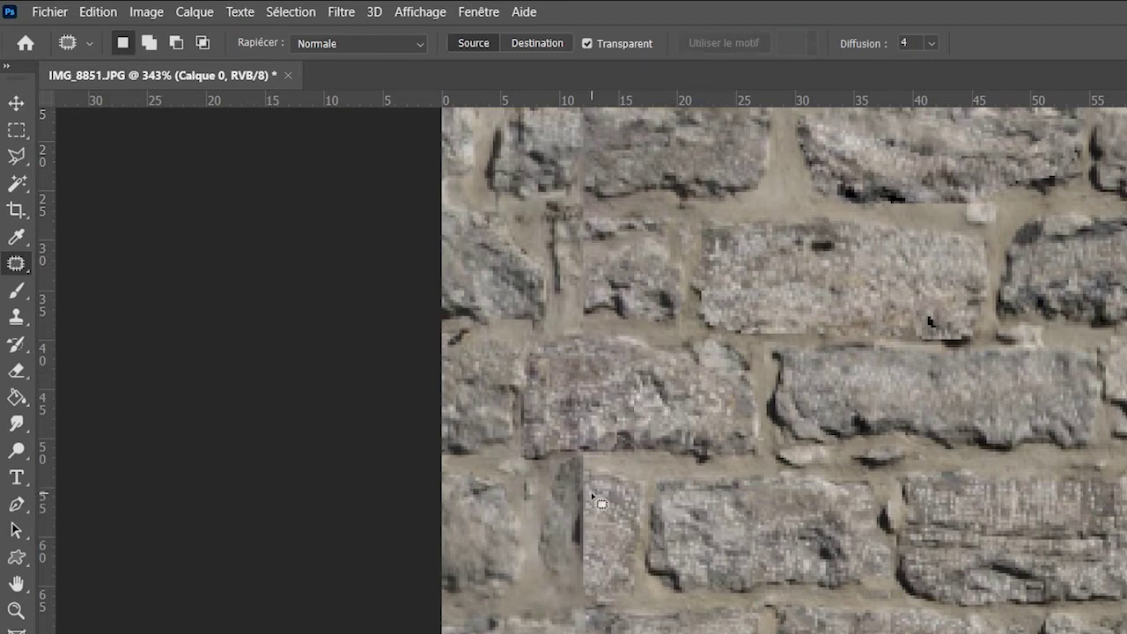
Step: Fill the mismatched lower-left strip flat grey and patch it with stone texture from the right
left_click_drag(584, 459, 545, 528)
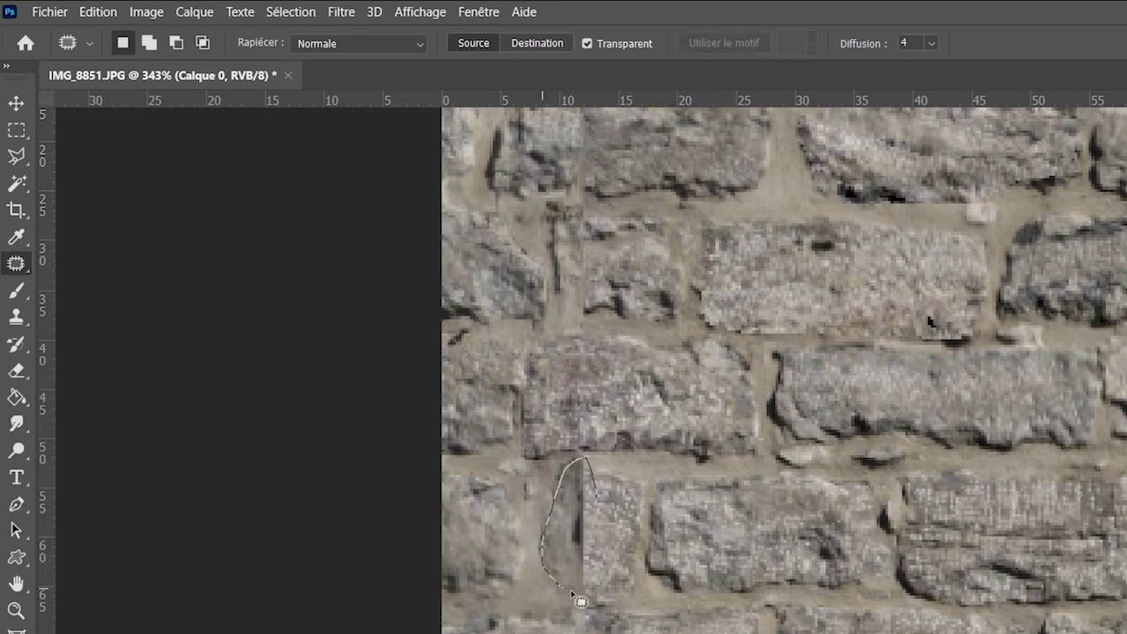
left_click_drag(606, 481, 571, 597)
key("b")
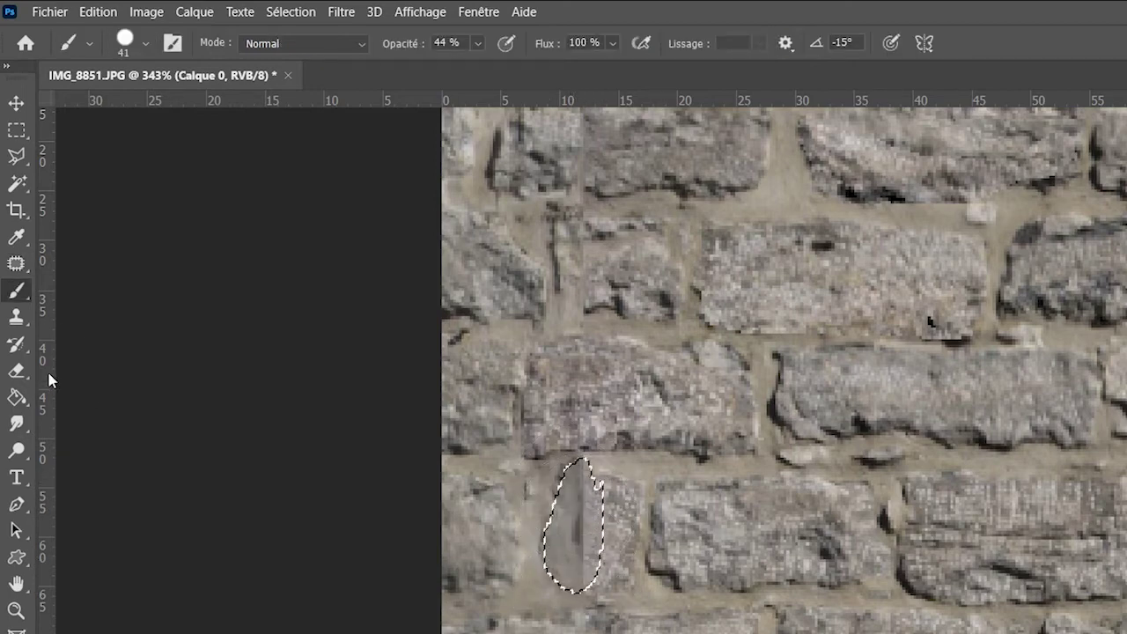
left_click(18, 398)
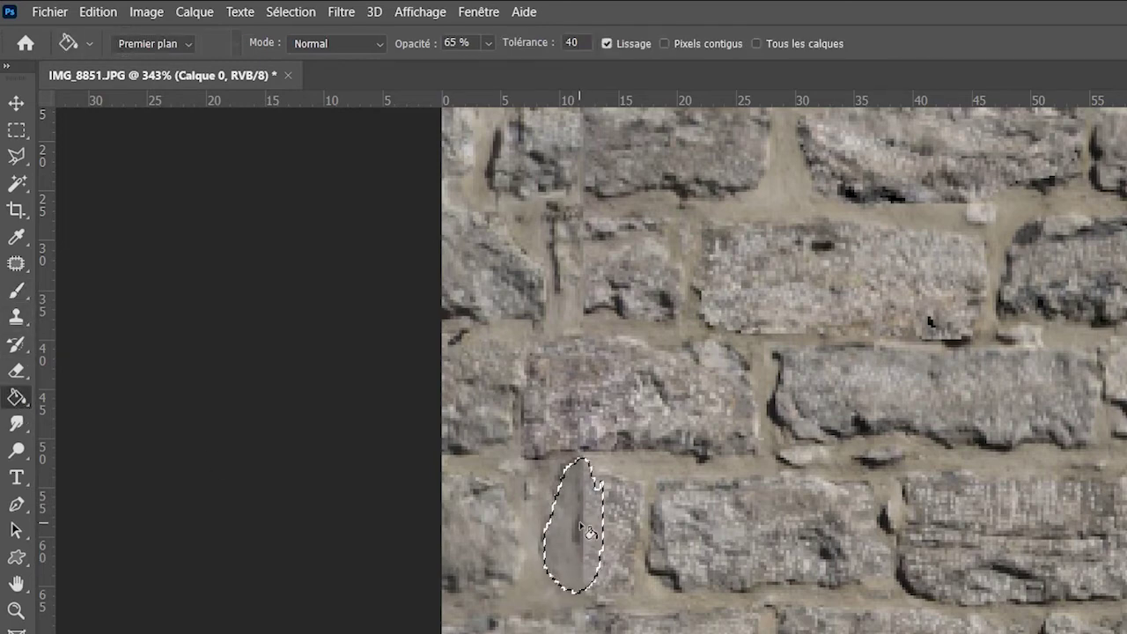
left_click(588, 531)
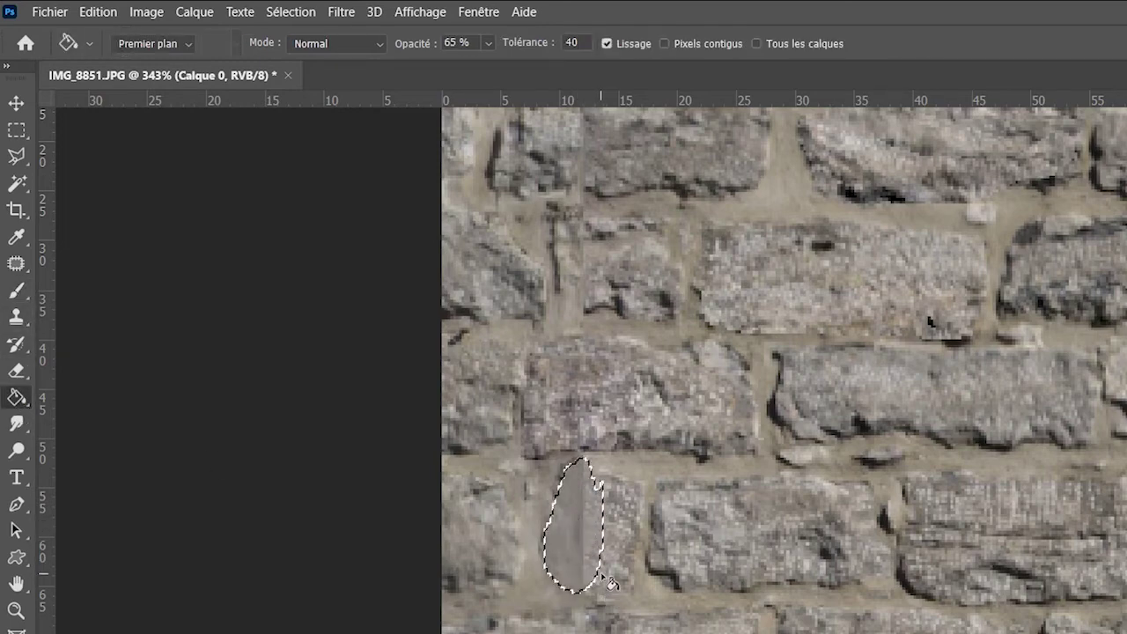
left_click(17, 263)
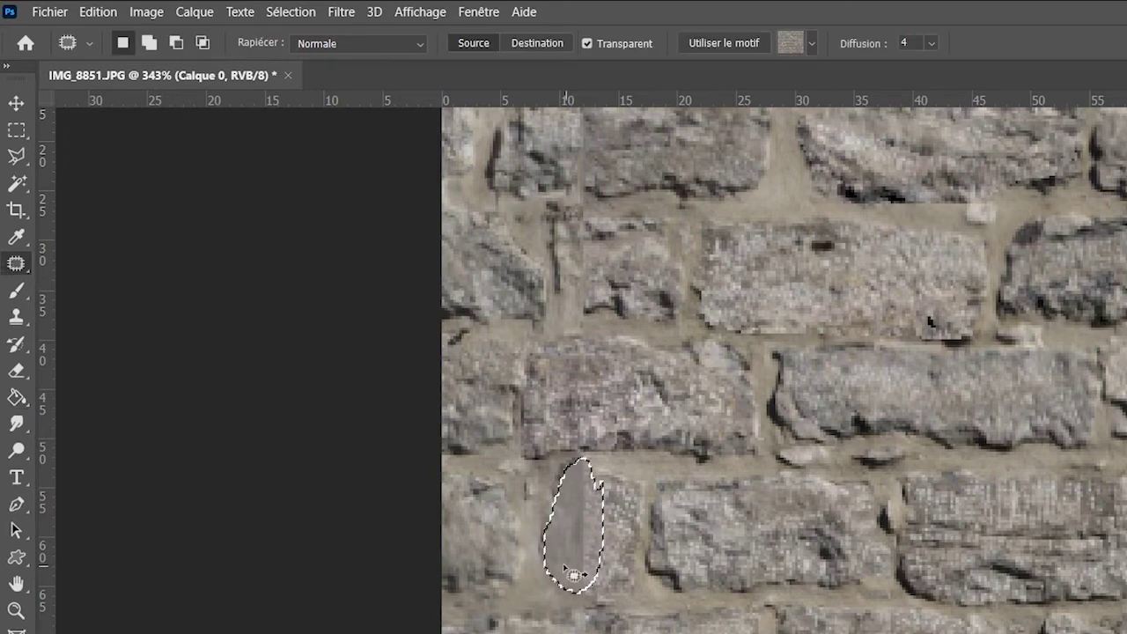
left_click_drag(584, 552, 916, 520)
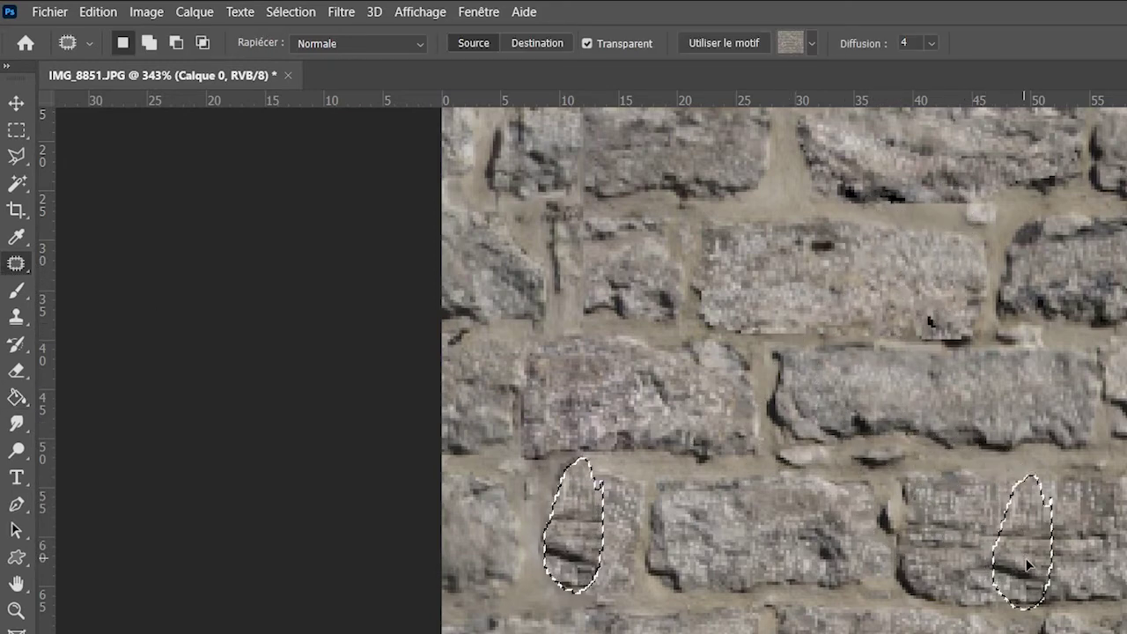
left_click_drag(916, 519, 1037, 570)
key("ctrl+d")
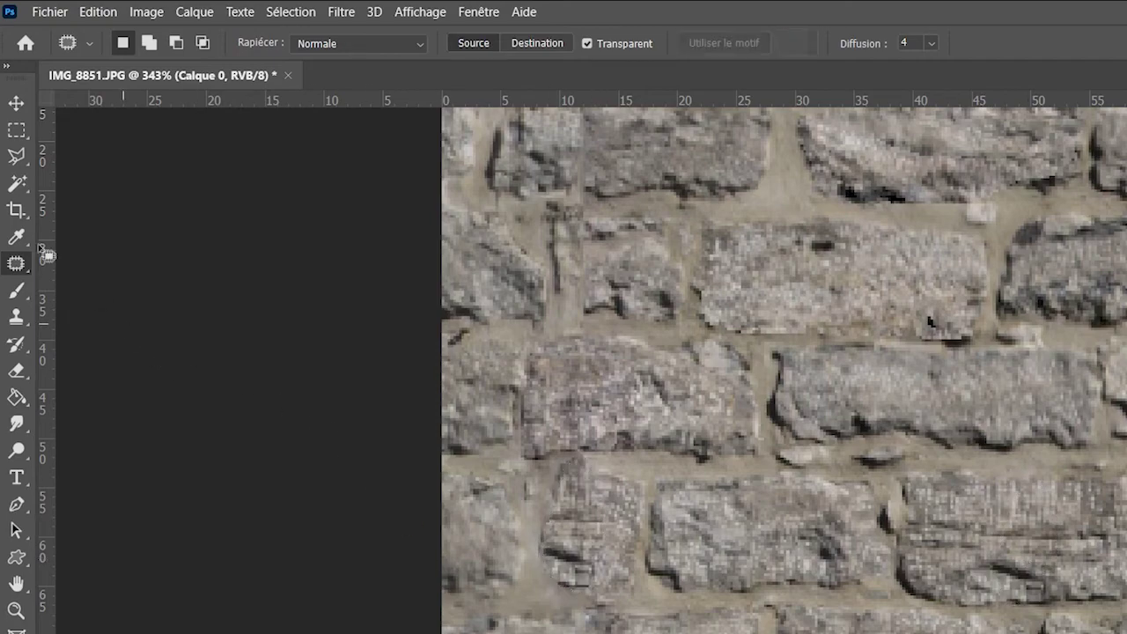
right_click(16, 263)
Step: Spot-heal away the dark vertical mark on the lower stone
left_click(93, 187)
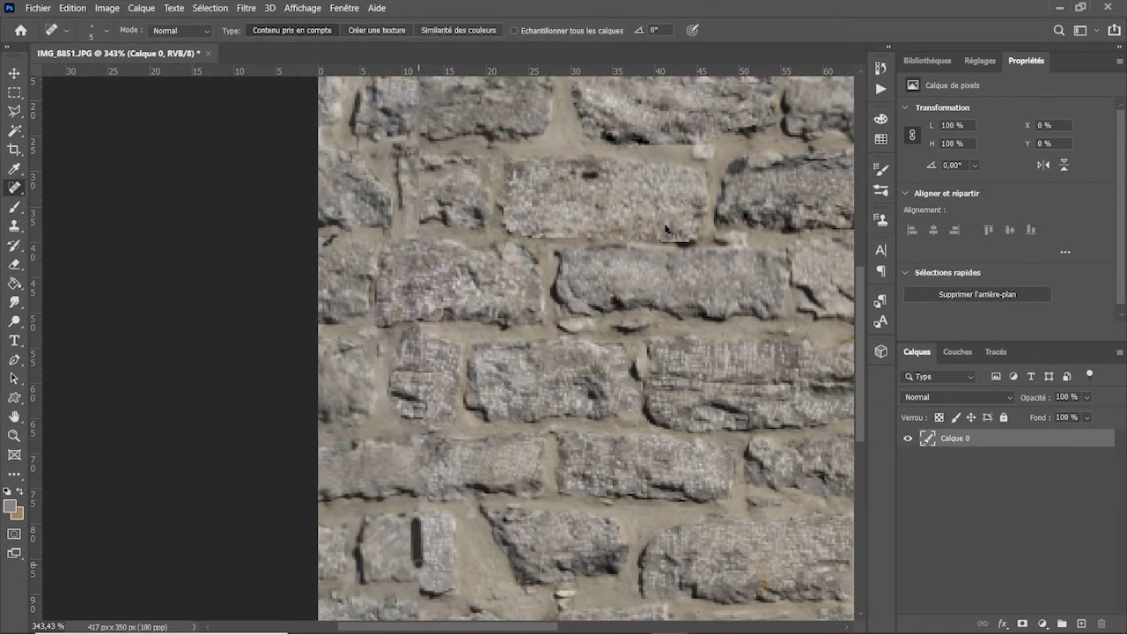
left_click_drag(418, 576, 417, 521)
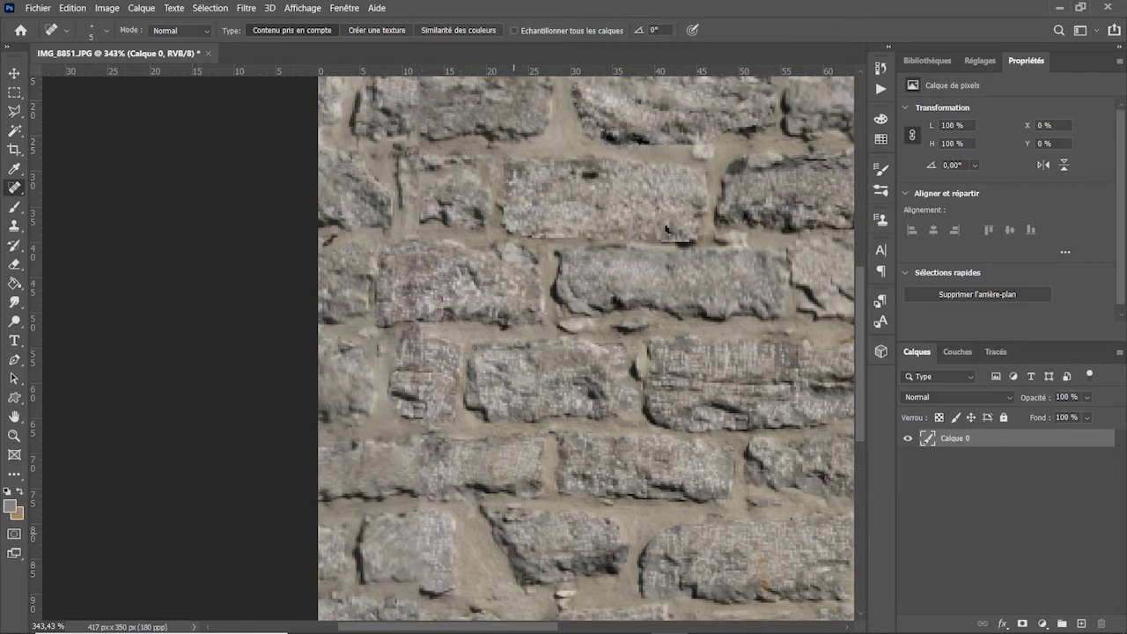
key("z")
mouse_move(550, 539)
left_mouse_down()
mouse_move(521, 538)
mouse_move(531, 539)
left_mouse_up()
left_click(538, 539)
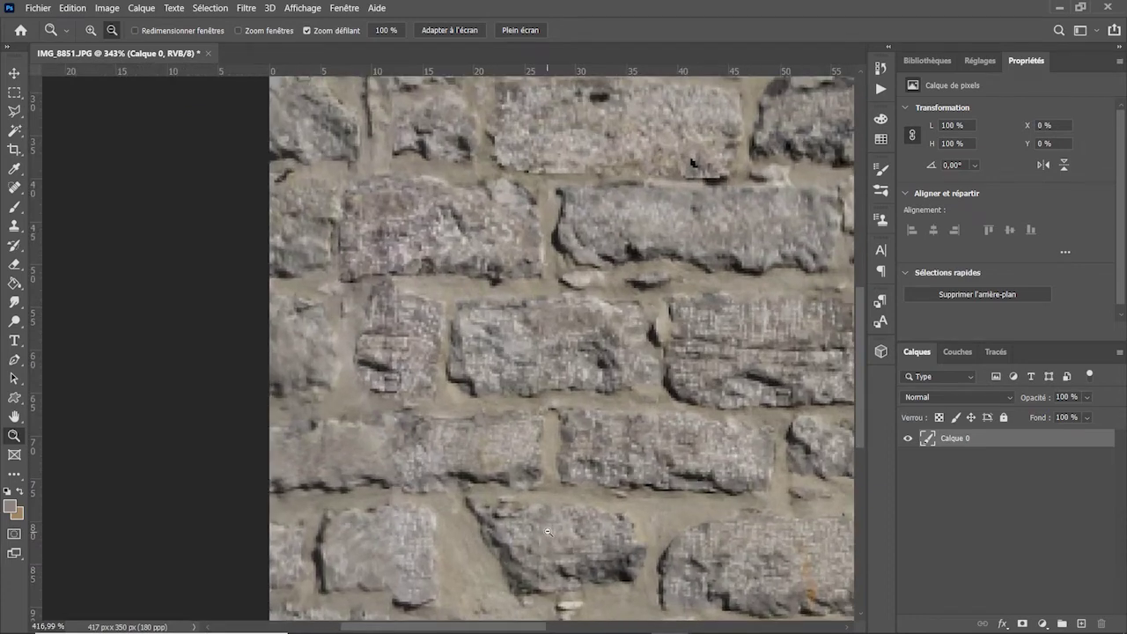
Step: Patch the blurry lower-left stone with neighbouring texture and zoom out to the whole image
left_click(15, 187)
left_click(87, 223)
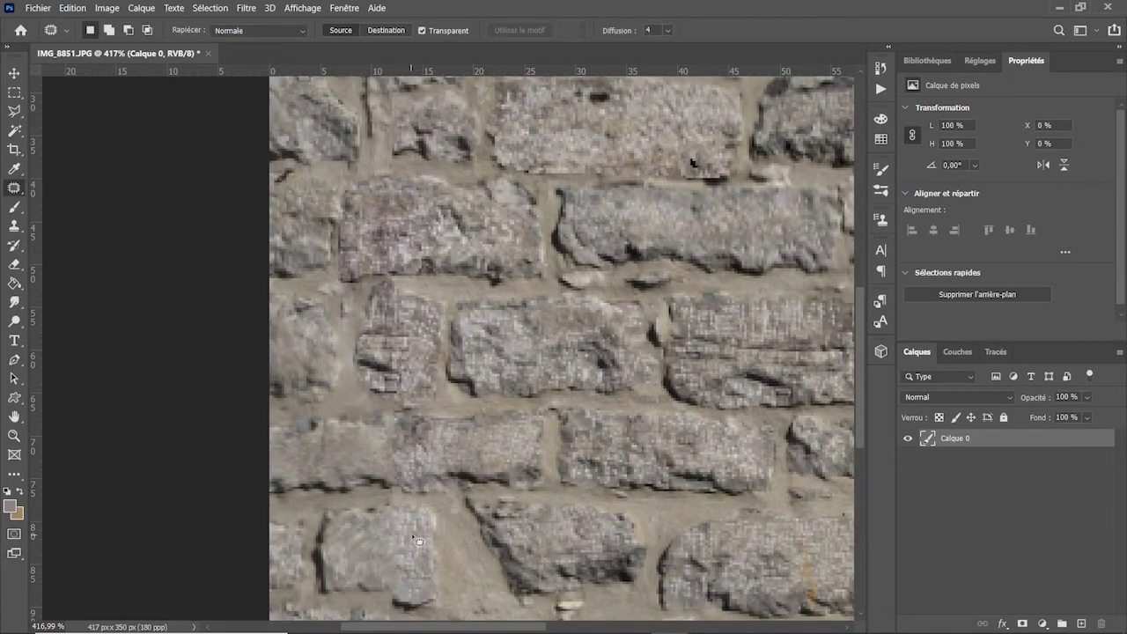
mouse_move(412, 529)
left_mouse_down()
mouse_move(441, 529)
mouse_move(506, 353)
left_mouse_up()
key("ctrl+d")
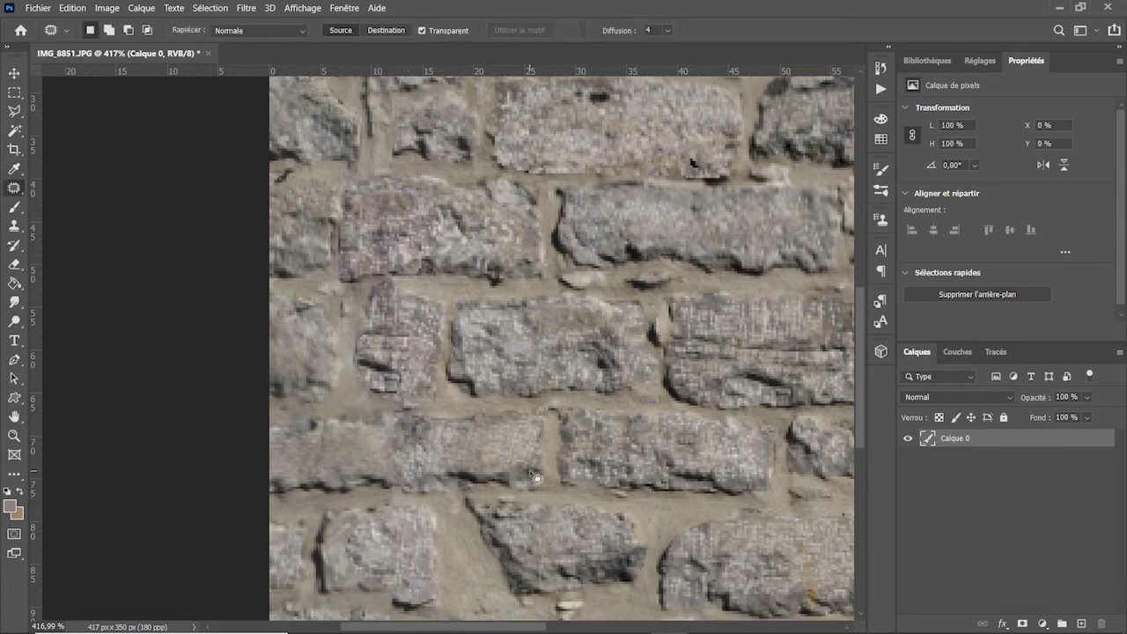
key("z")
left_click(555, 485, "alt")
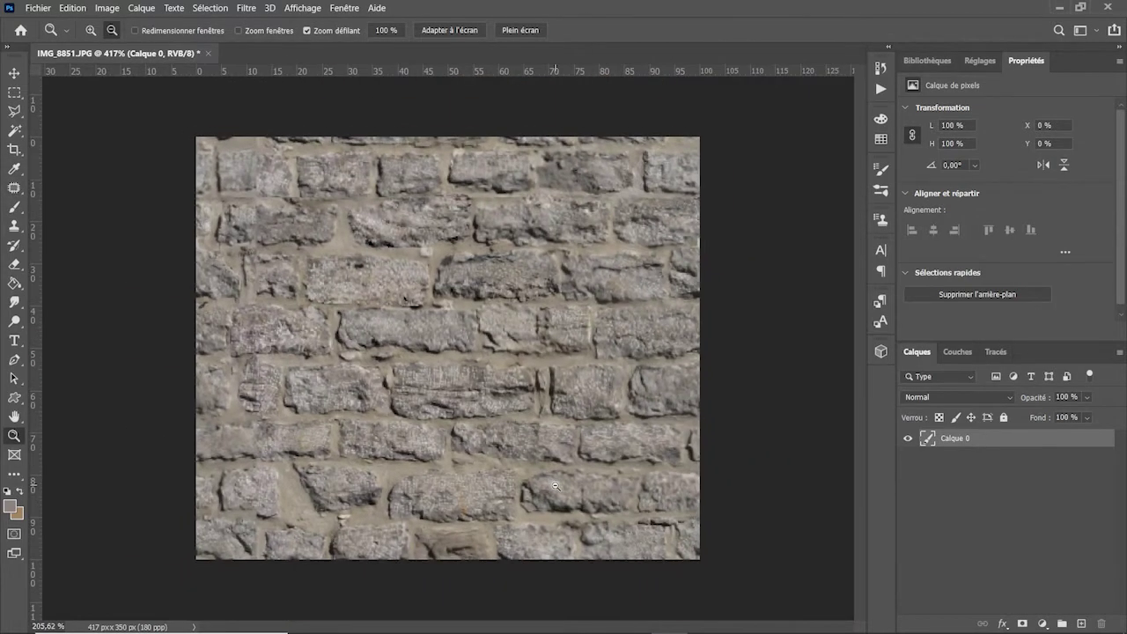
key("j")
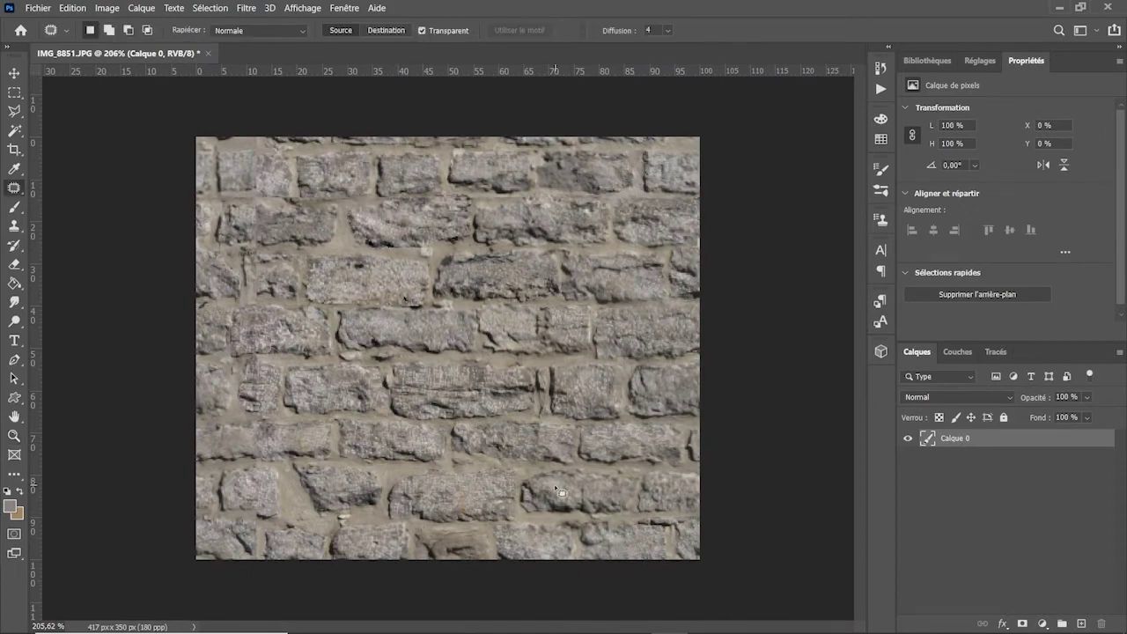
Step: Zoom into the left-side stones and outline the blurry stone with the Patch tool
key("z")
left_click_drag(249, 399, 284, 304)
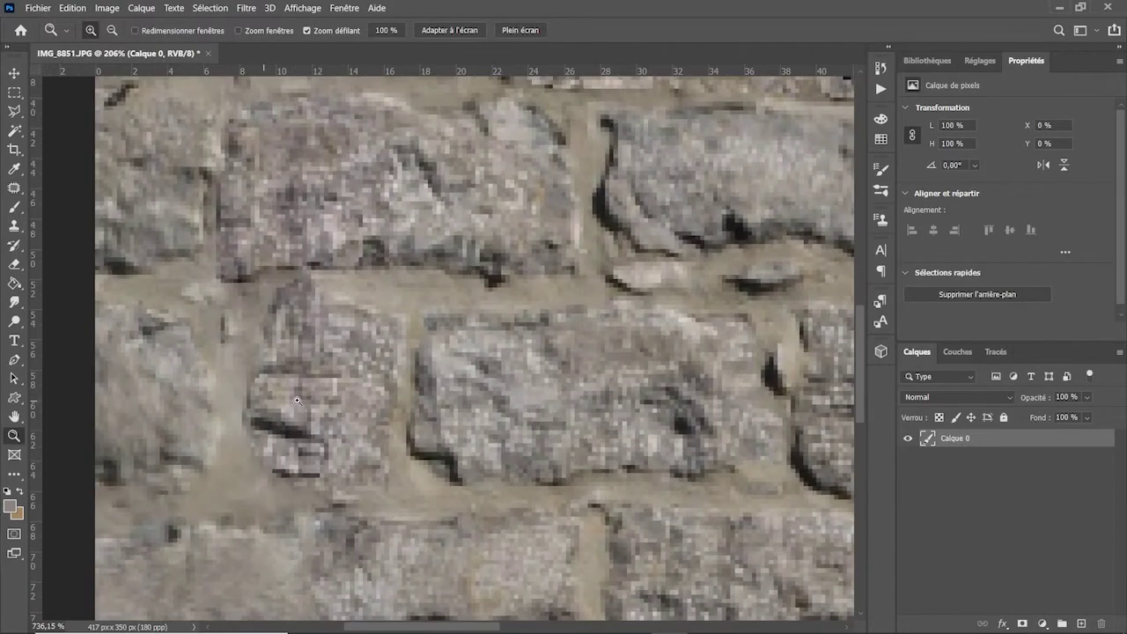
key("j")
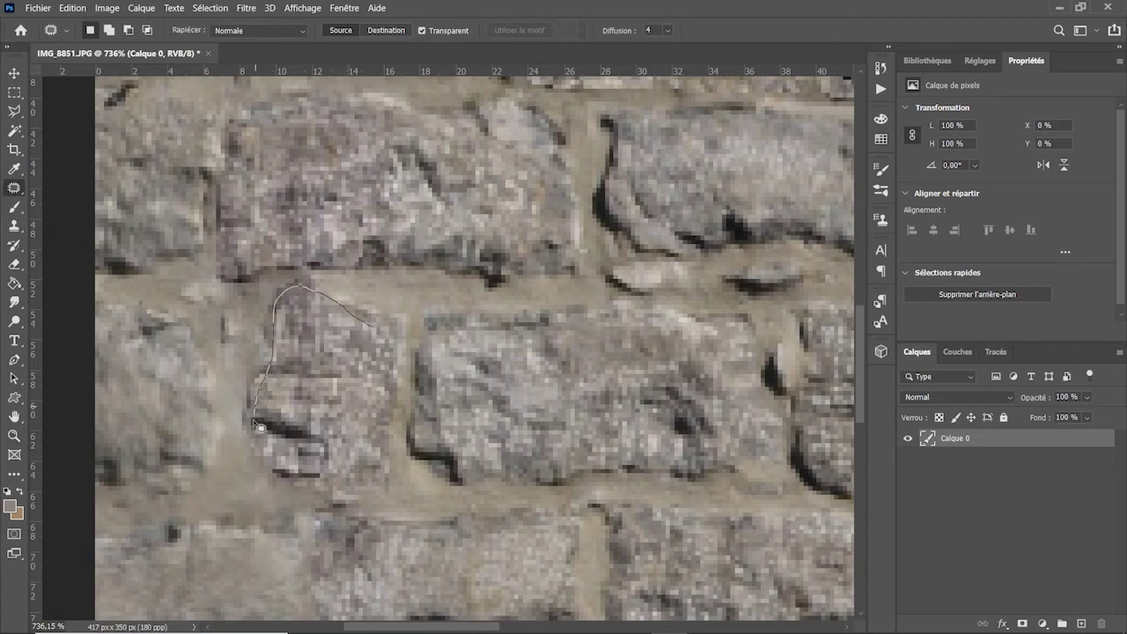
left_click_drag(281, 317, 374, 327)
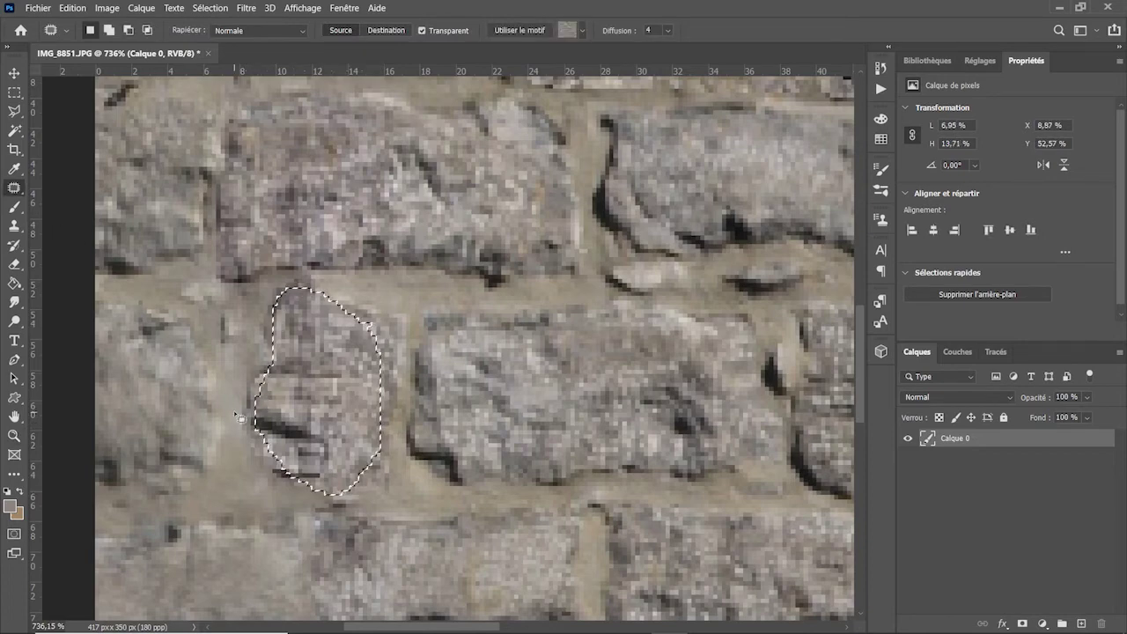
key("b")
left_click_drag(286, 304, 282, 462)
Step: Patch the blurry stone with texture from the stone above, deselect, and zoom back out
left_click(14, 187)
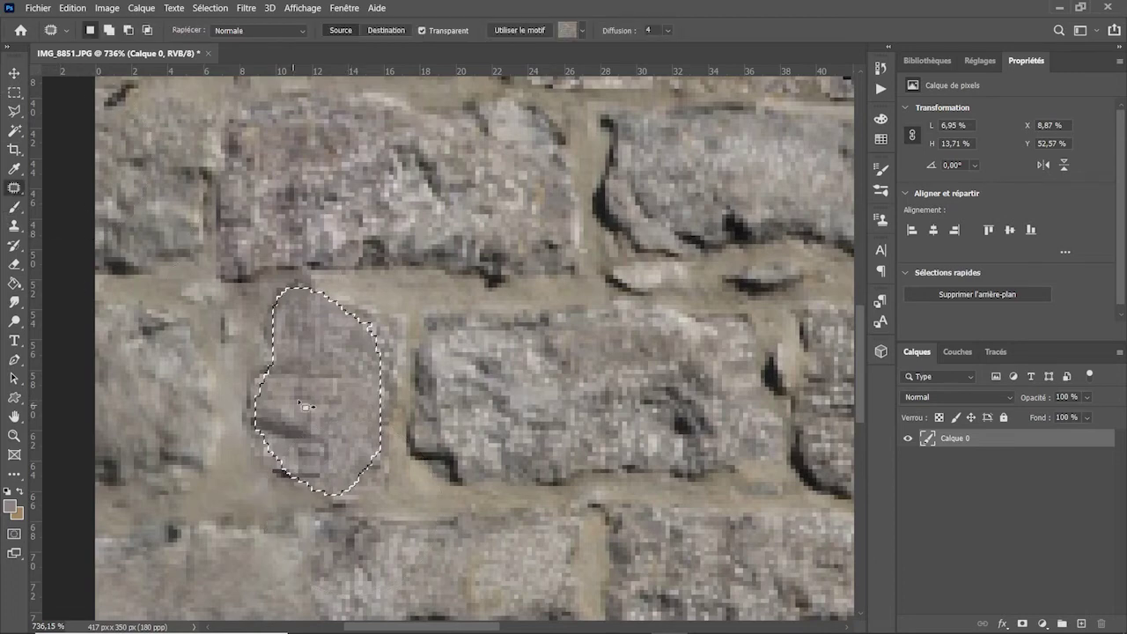
left_click_drag(293, 420, 427, 222)
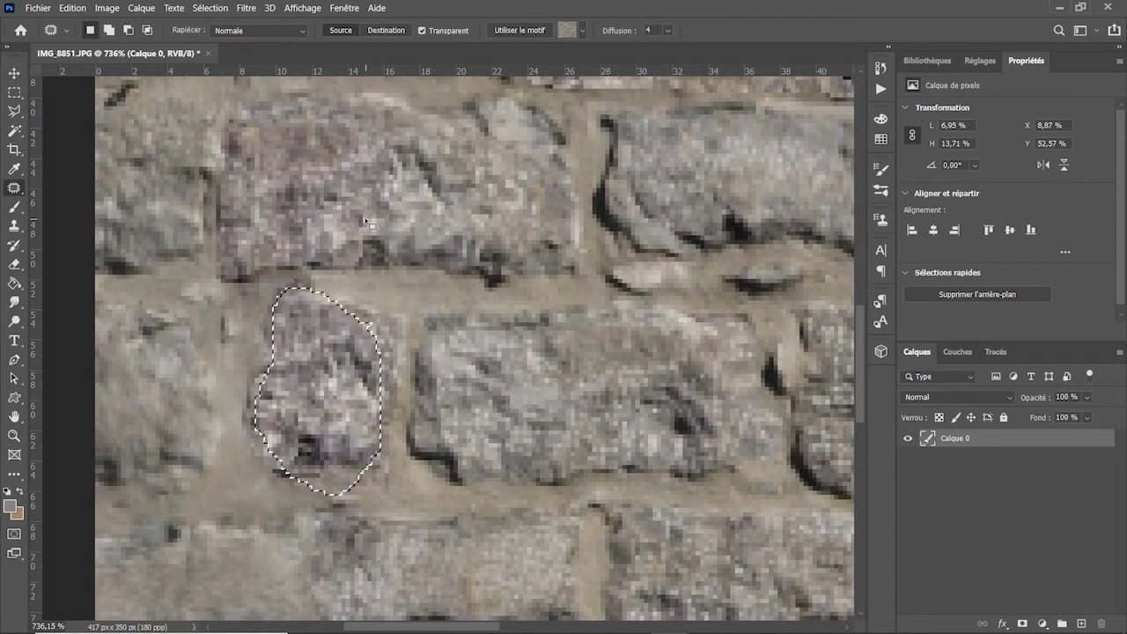
key("ctrl+d")
key("z")
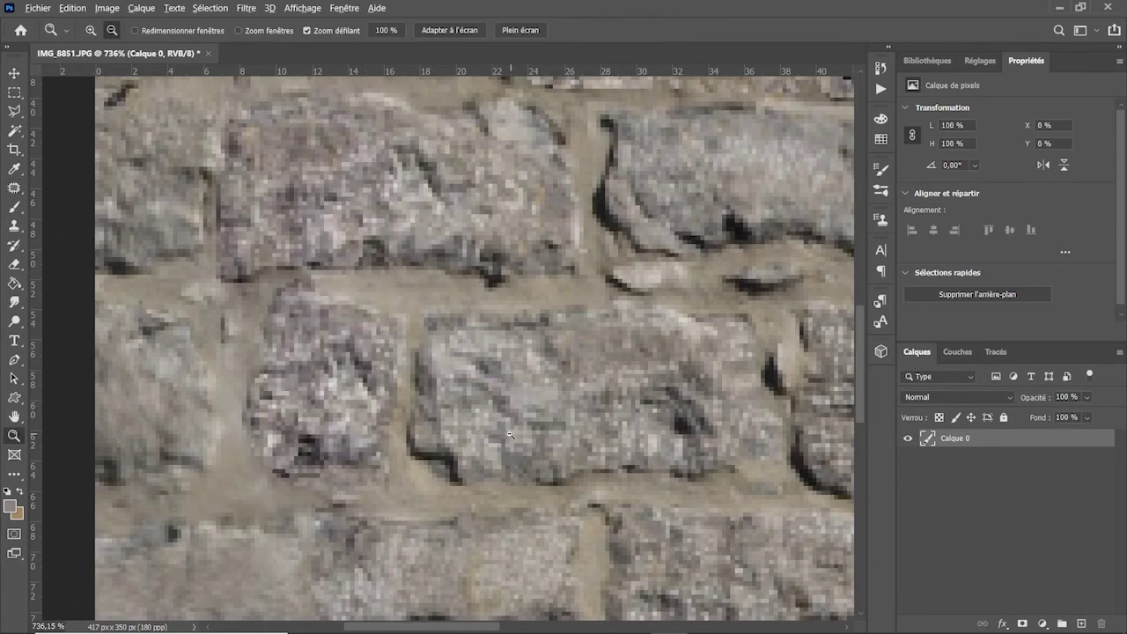
left_click_drag(498, 434, 441, 438)
key("j")
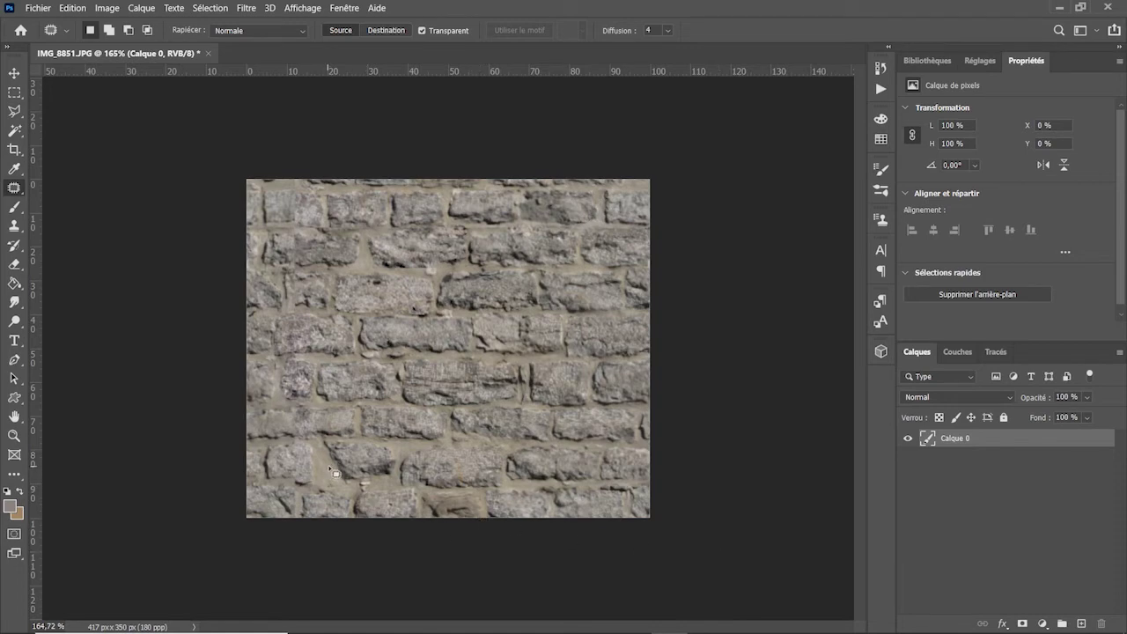
Step: Select a rectangle around the slanted lower stone and nudge it slightly left
key("z")
left_click_drag(322, 477, 509, 470)
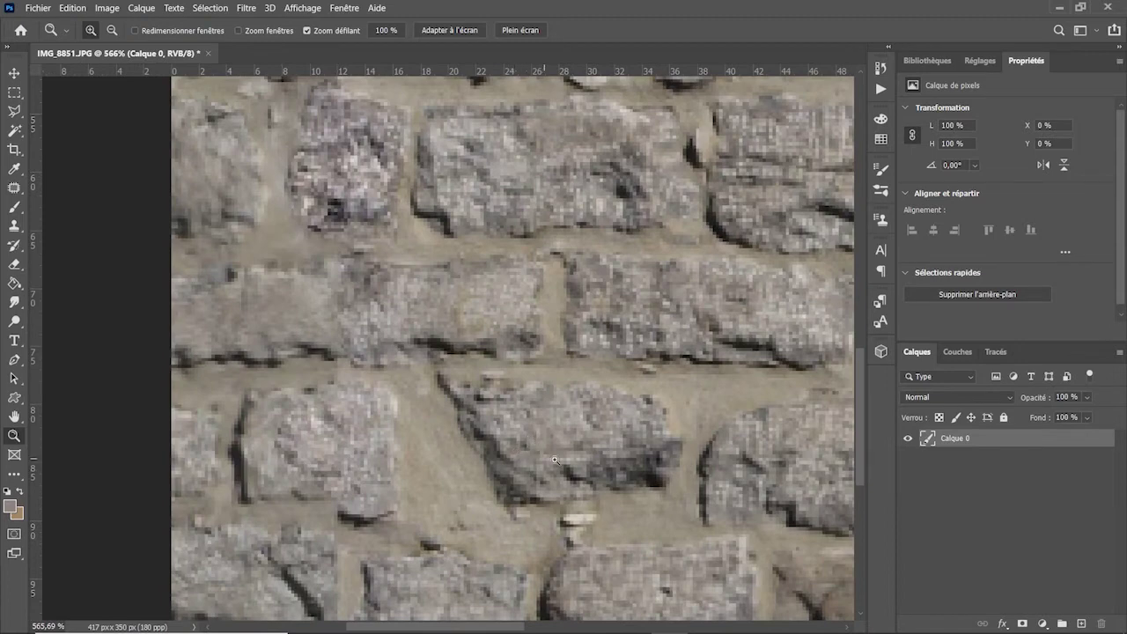
left_click(14, 95)
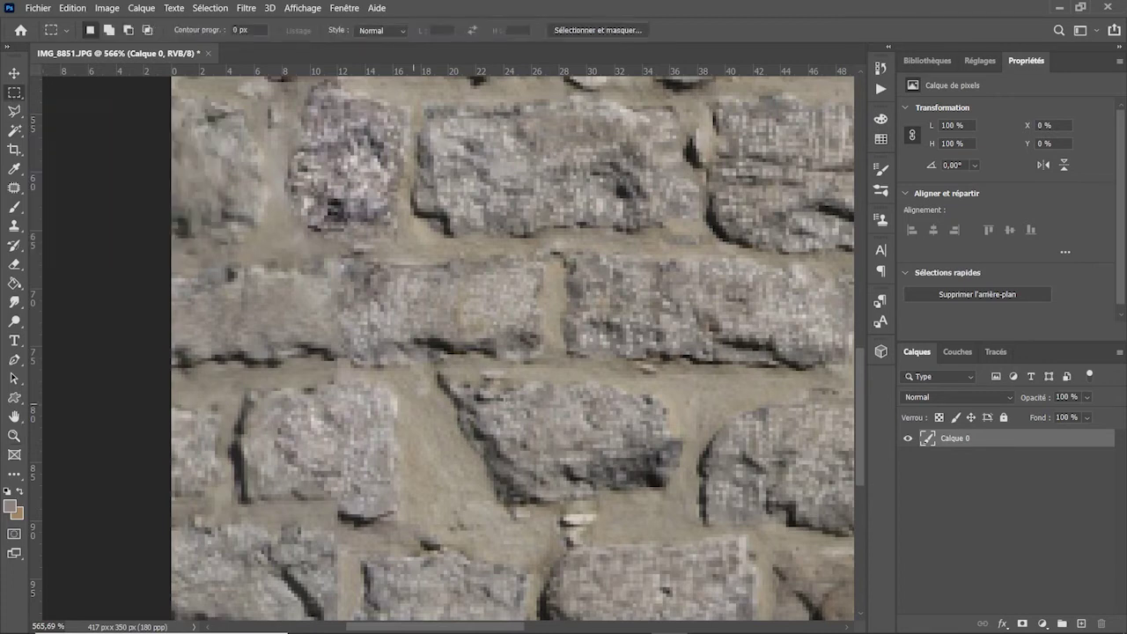
left_click_drag(567, 374, 433, 508)
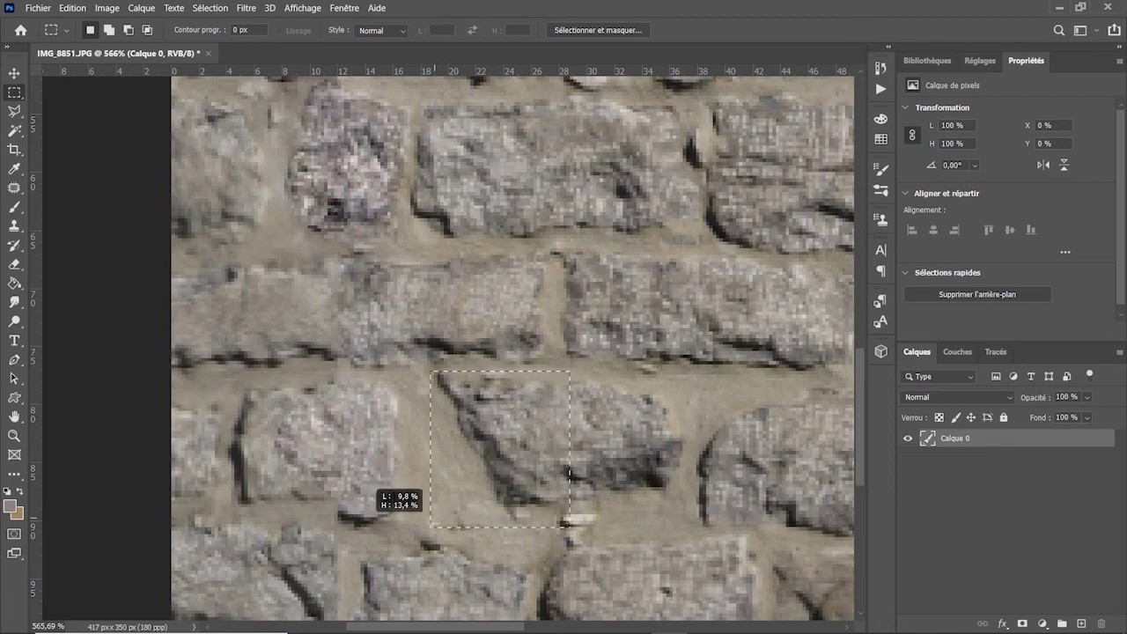
left_click_drag(433, 507, 421, 523)
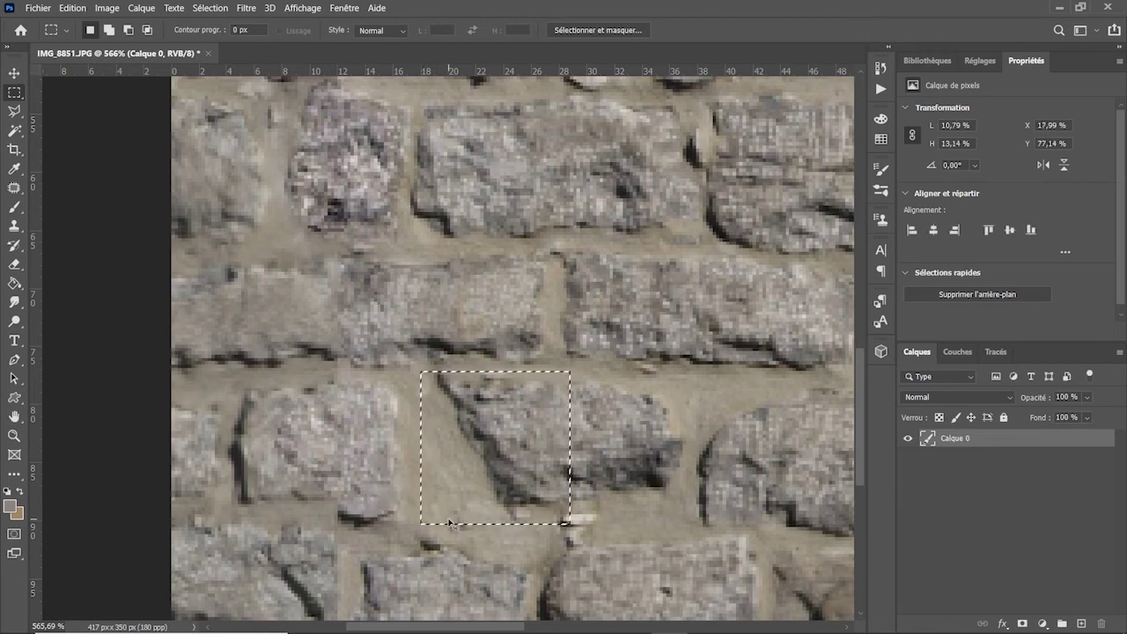
mouse_move(524, 476)
left_mouse_down()
mouse_move(496, 478)
mouse_move(506, 473)
left_mouse_up()
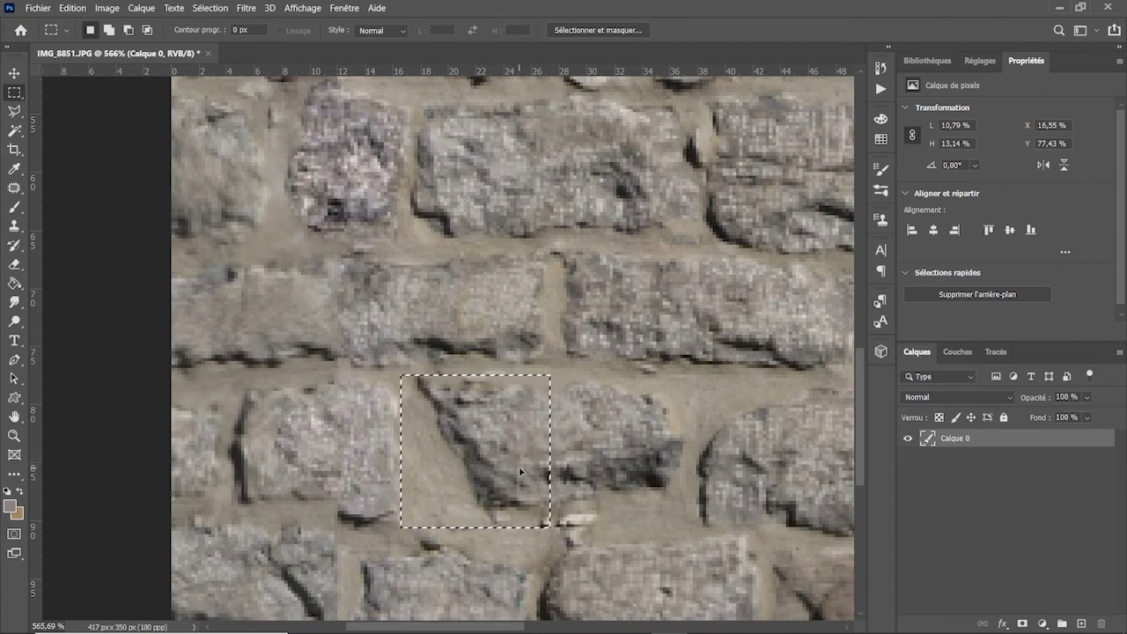
key("ctrl+d")
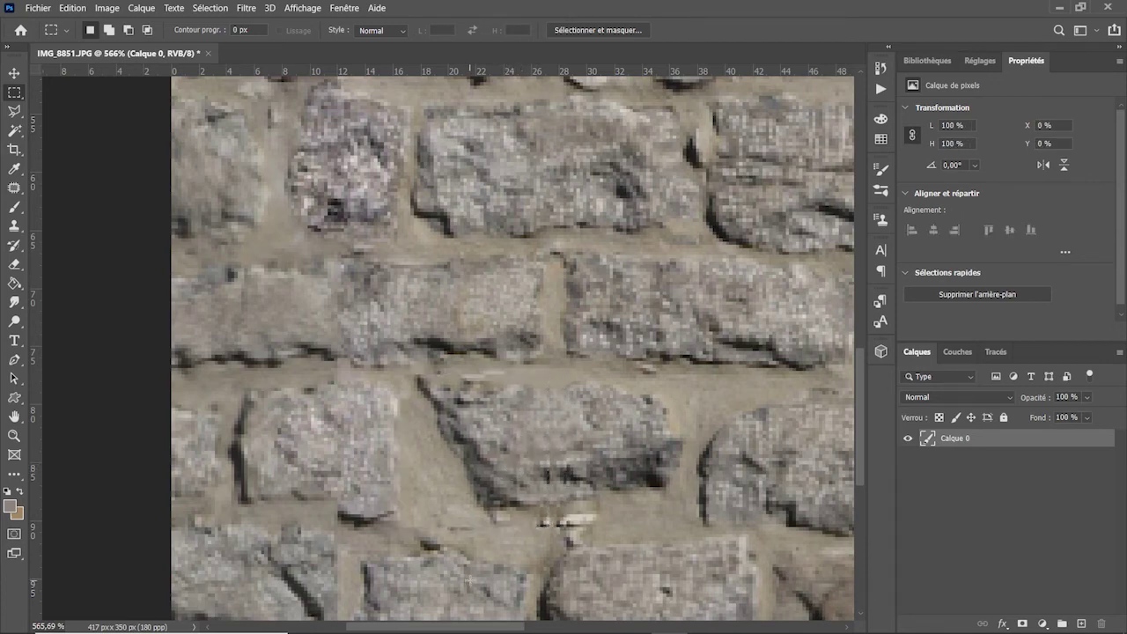
Step: Patch the rough area left of the slanted stone with nearby stone texture
key("j")
left_click_drag(485, 509, 438, 408)
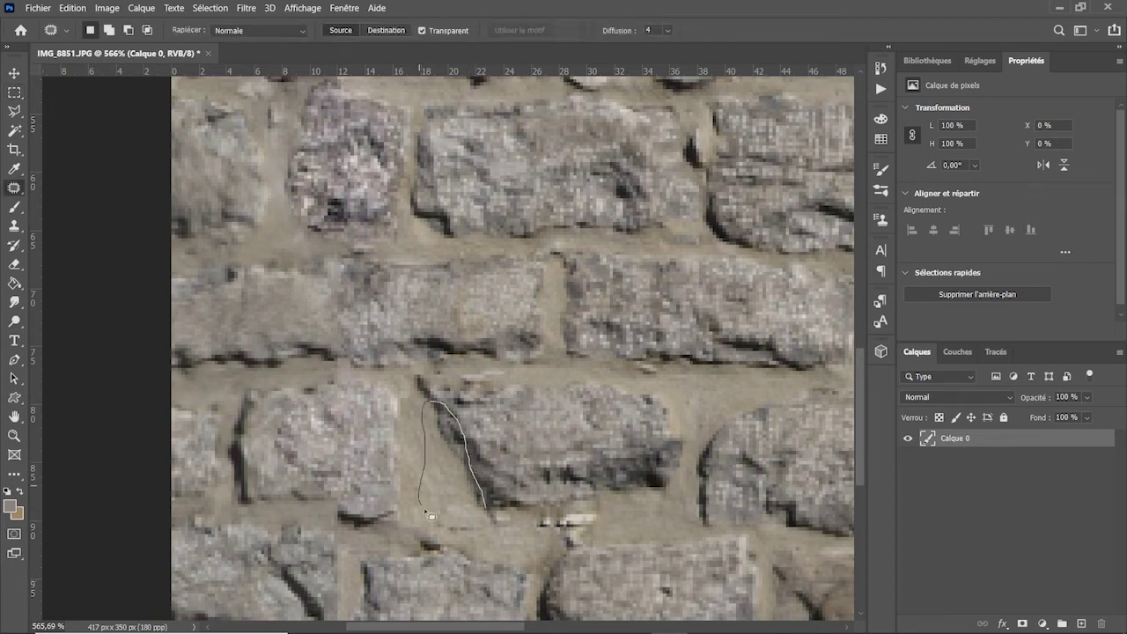
left_click_drag(431, 515, 495, 505)
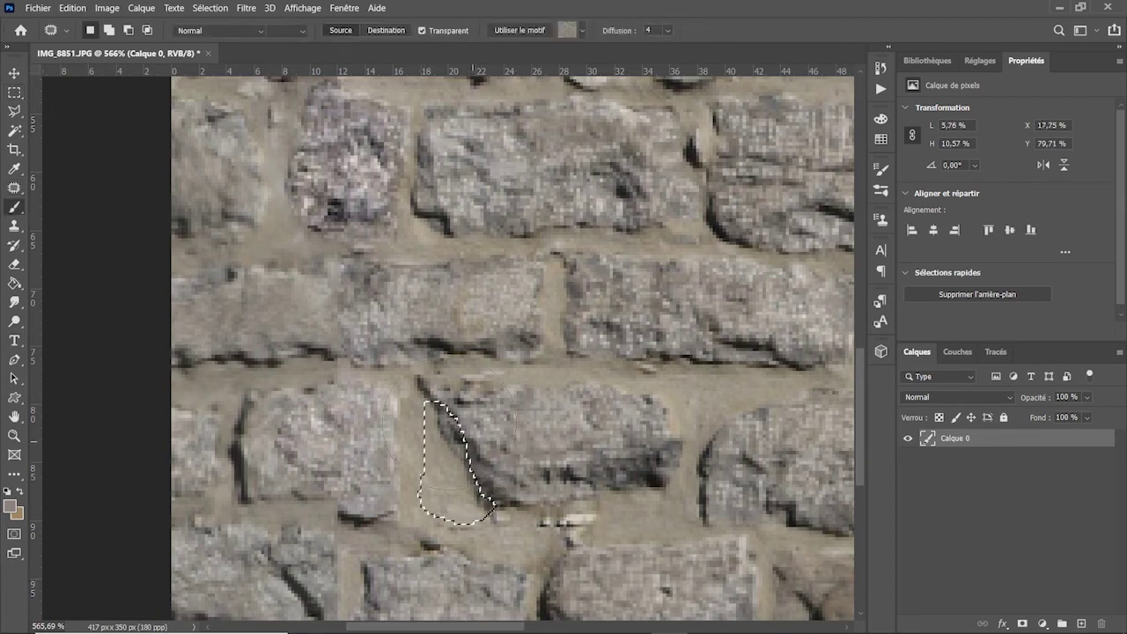
key("j")
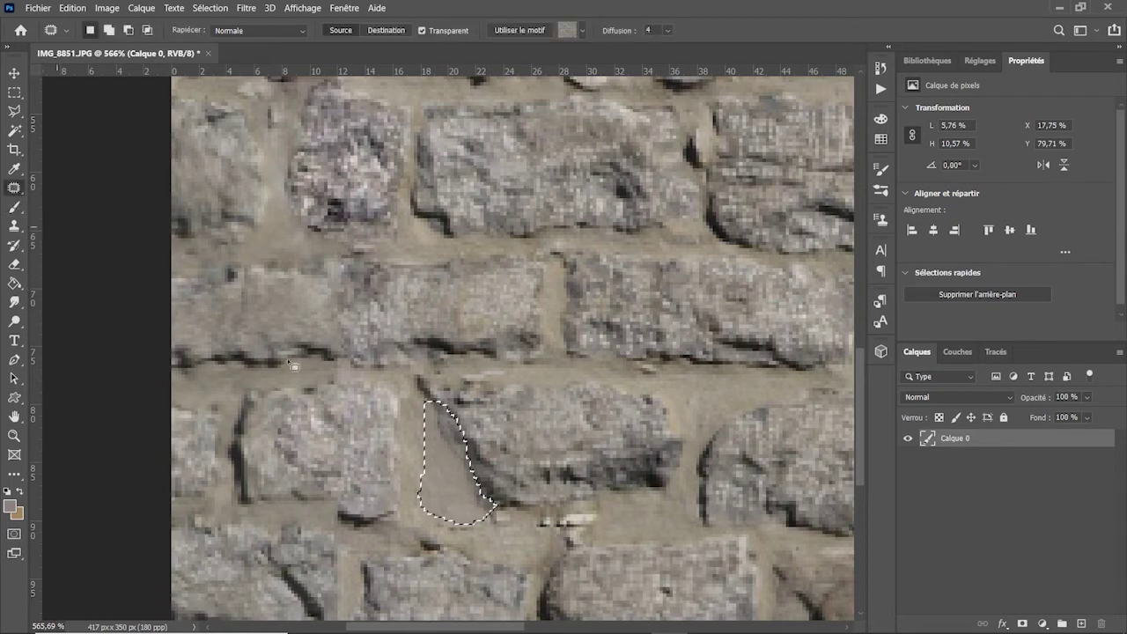
left_click_drag(454, 458, 534, 458)
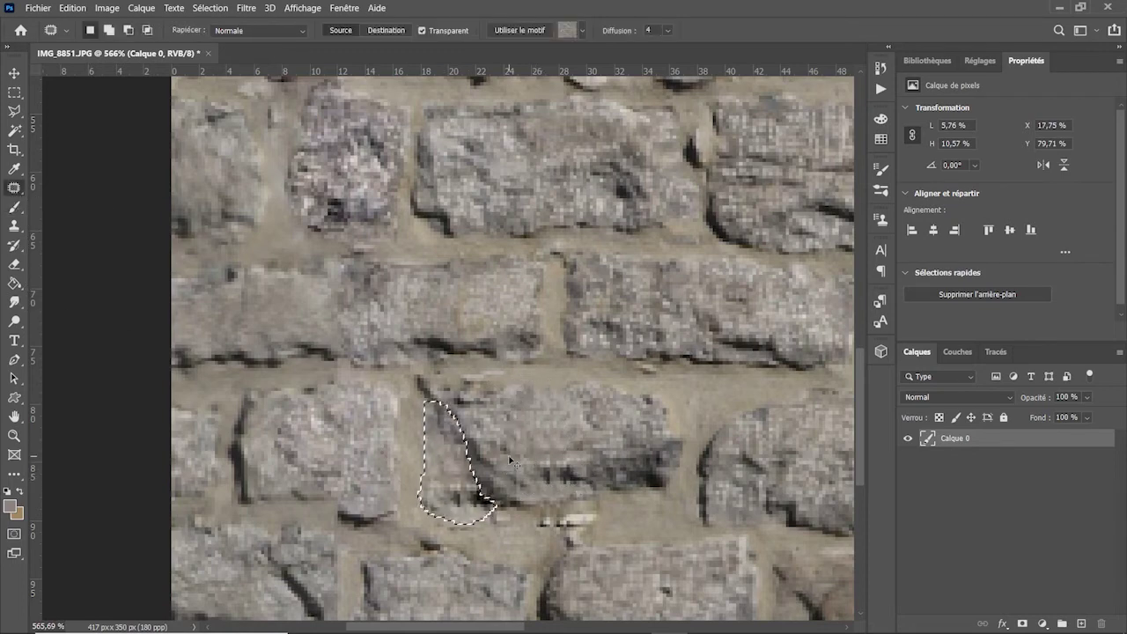
key("ctrl+d")
Step: Patch a second rough spot with texture from up-right, zoom out, and show the Filtre menu
left_click_drag(469, 434, 465, 421)
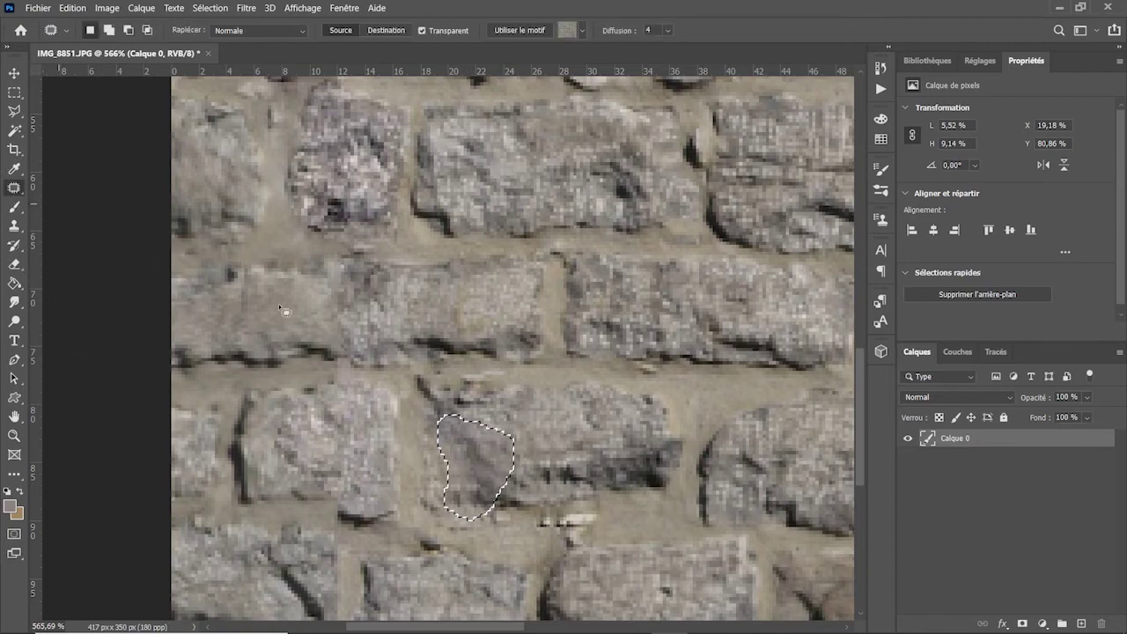
left_click_drag(476, 463, 665, 304)
key("ctrl+d")
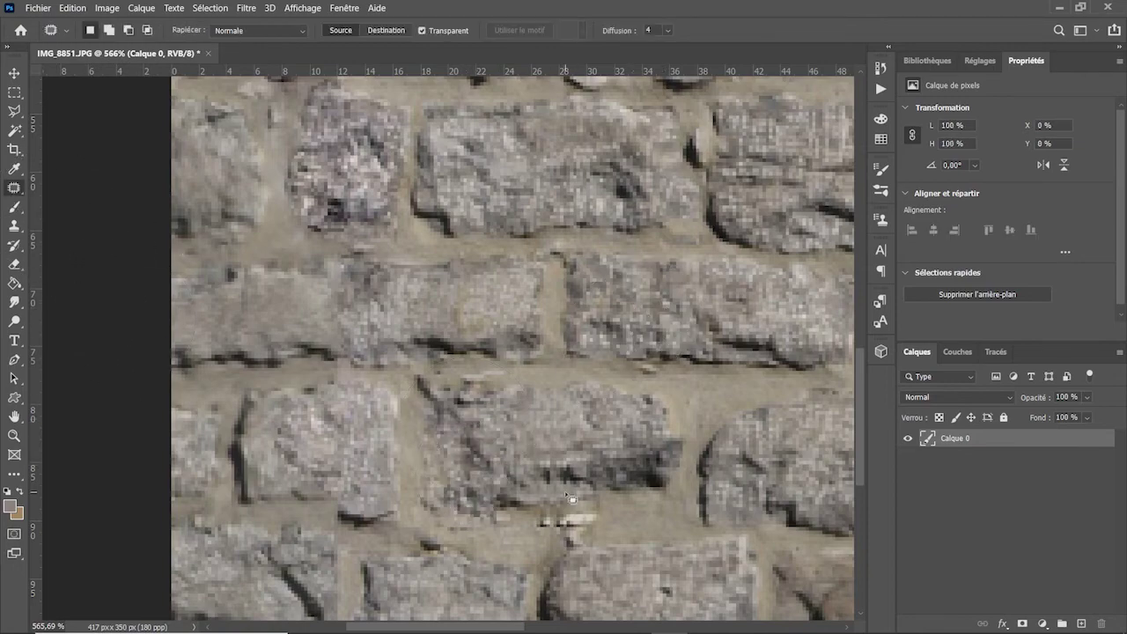
key("z")
left_click_drag(570, 499, 545, 507)
key("j")
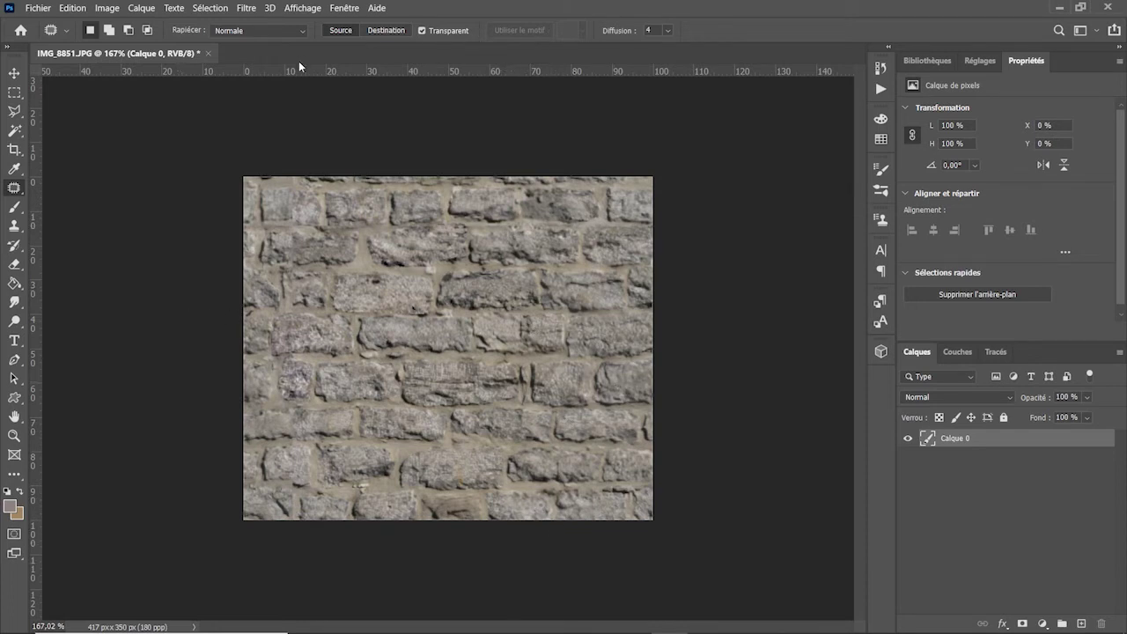
left_click(247, 8)
mouse_move(265, 285)
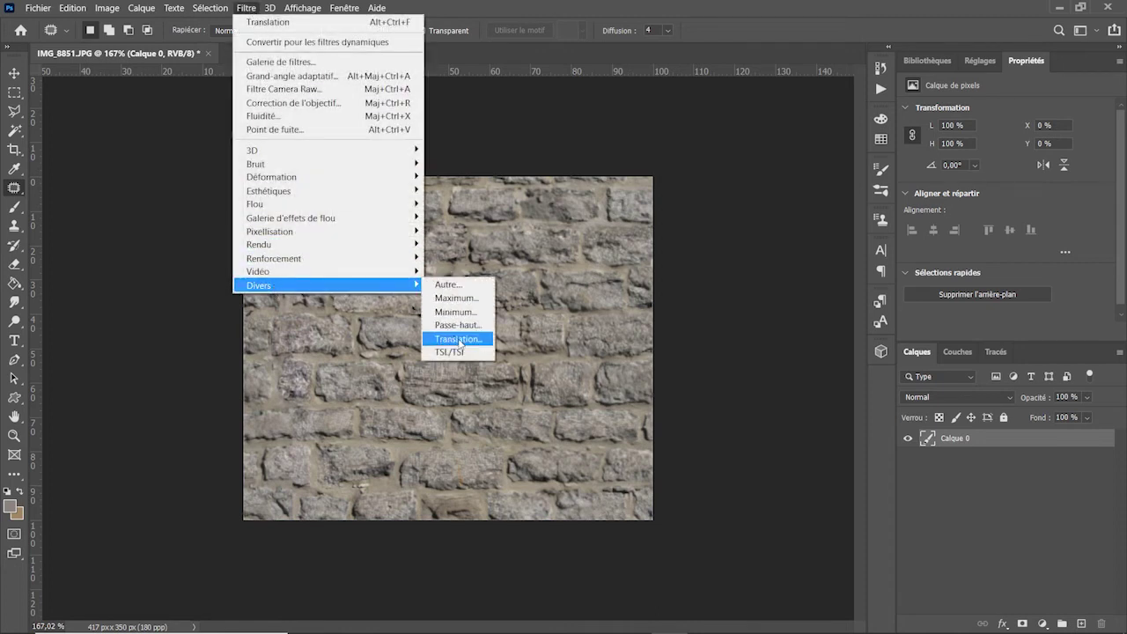
Step: Dismiss the Filtre menu, zoom into the middle row, and outline and fill the stone's seam
left_click(758, 9)
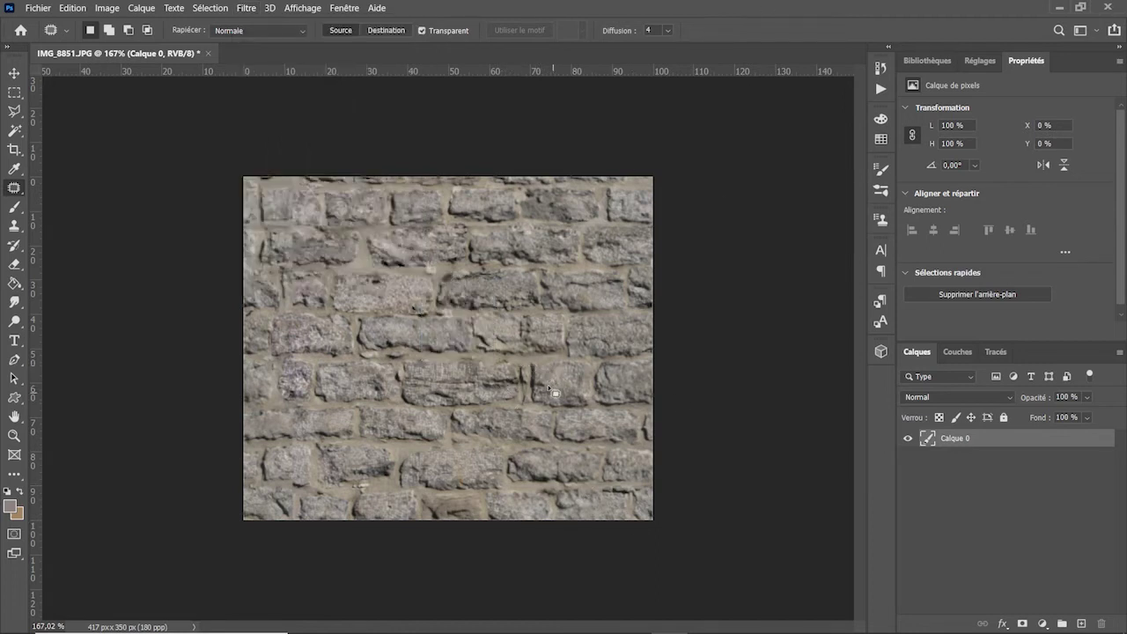
key("z")
left_click_drag(553, 383, 592, 397)
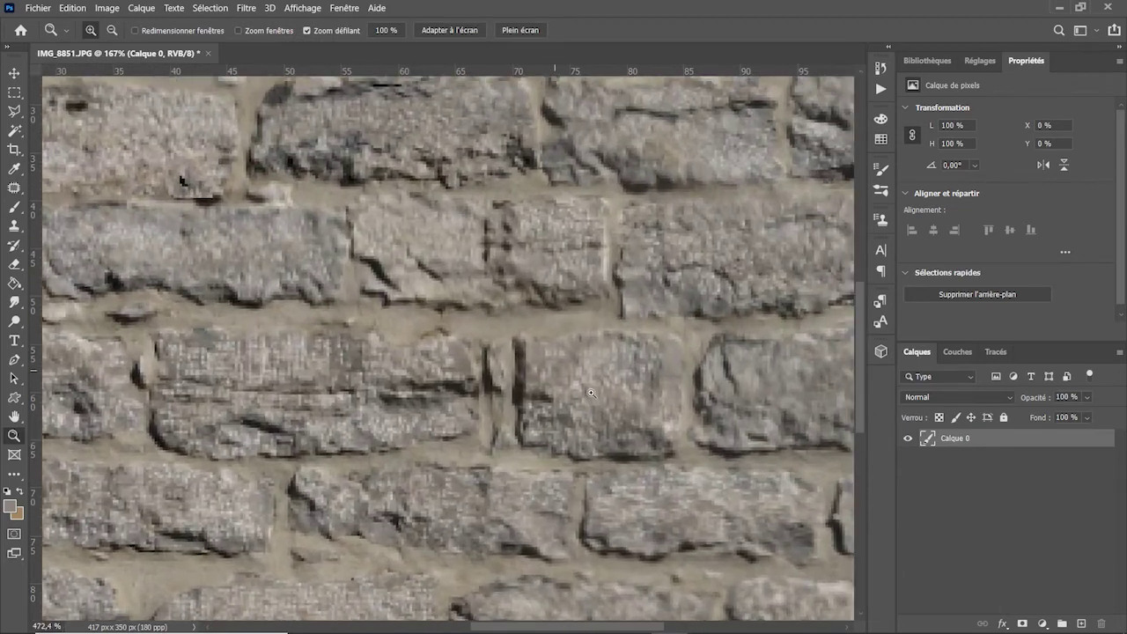
key("j")
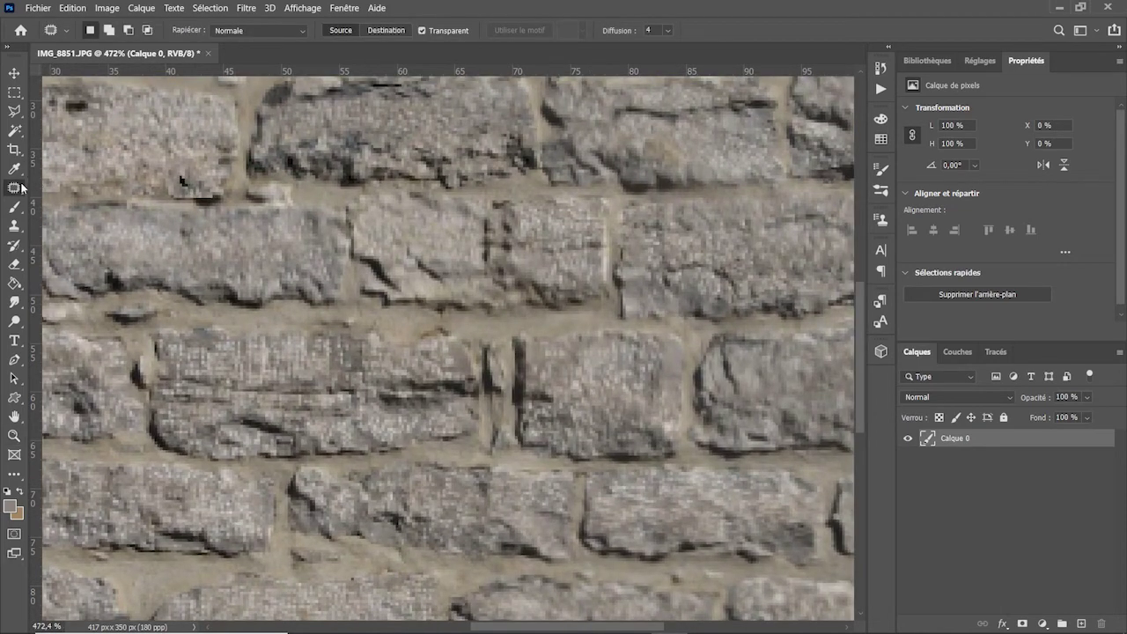
mouse_move(470, 340)
left_mouse_down()
mouse_move(506, 370)
mouse_move(497, 449)
mouse_move(411, 350)
mouse_move(472, 352)
left_mouse_up()
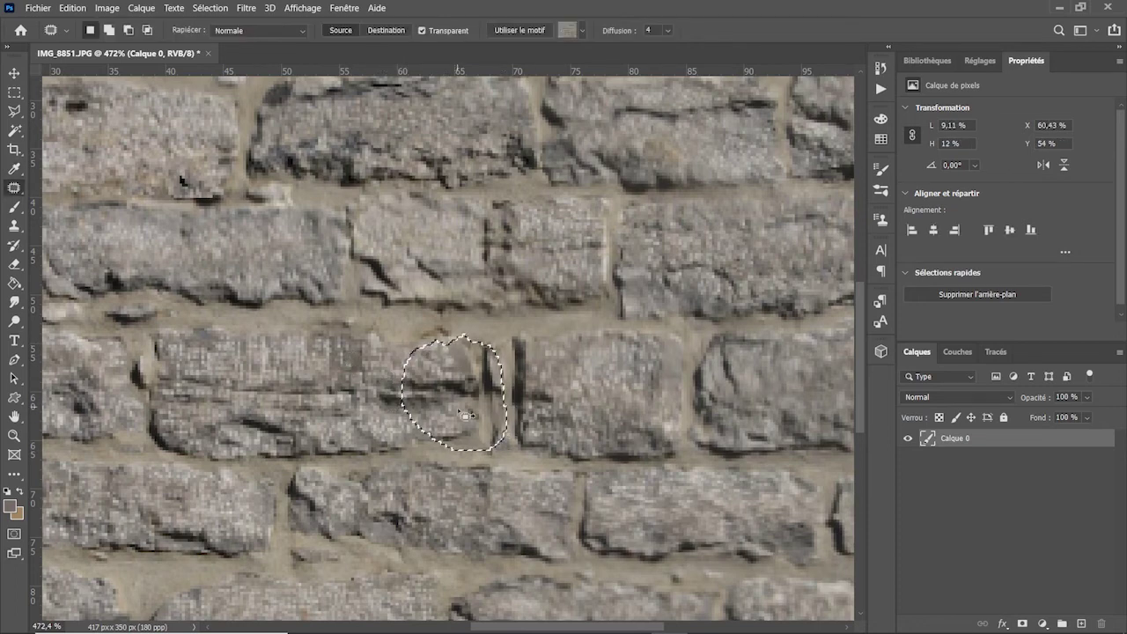
key("g")
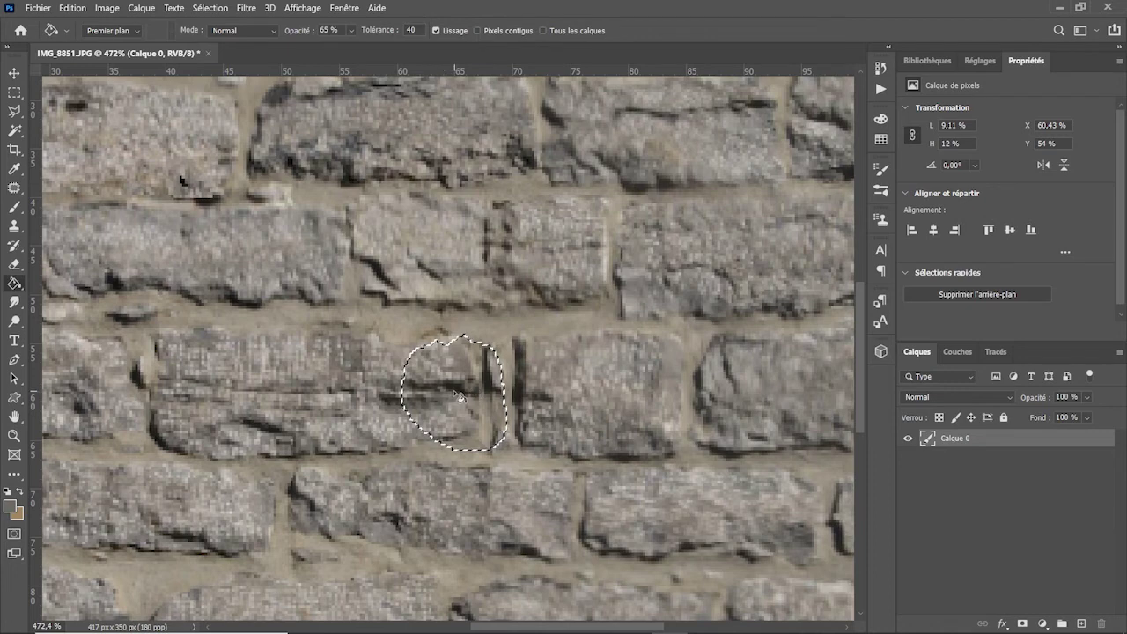
left_click(456, 396)
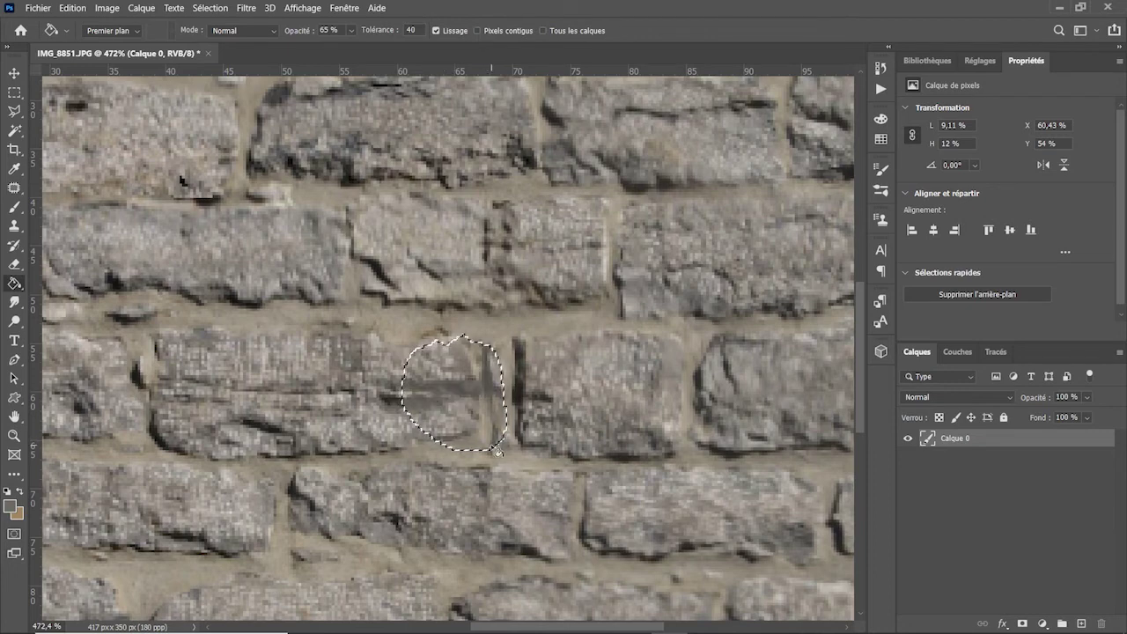
Step: Patch the seam with texture from the stone up-right, then zoom out to the whole wall
left_click(12, 203)
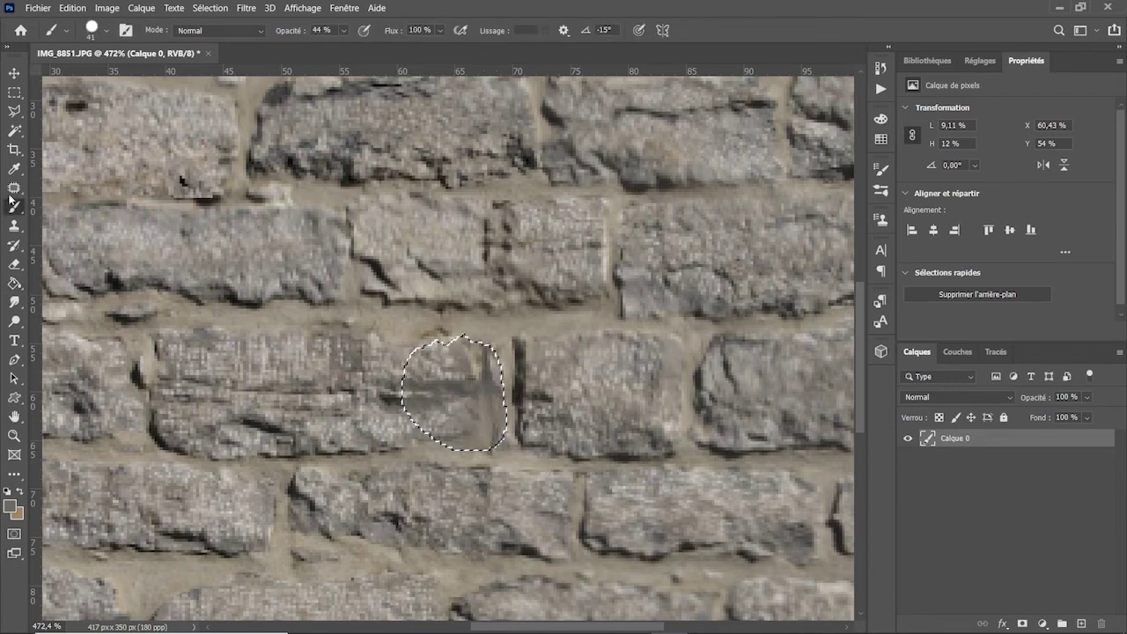
left_click(14, 188)
left_click_drag(454, 412, 715, 270)
key("ctrl+d")
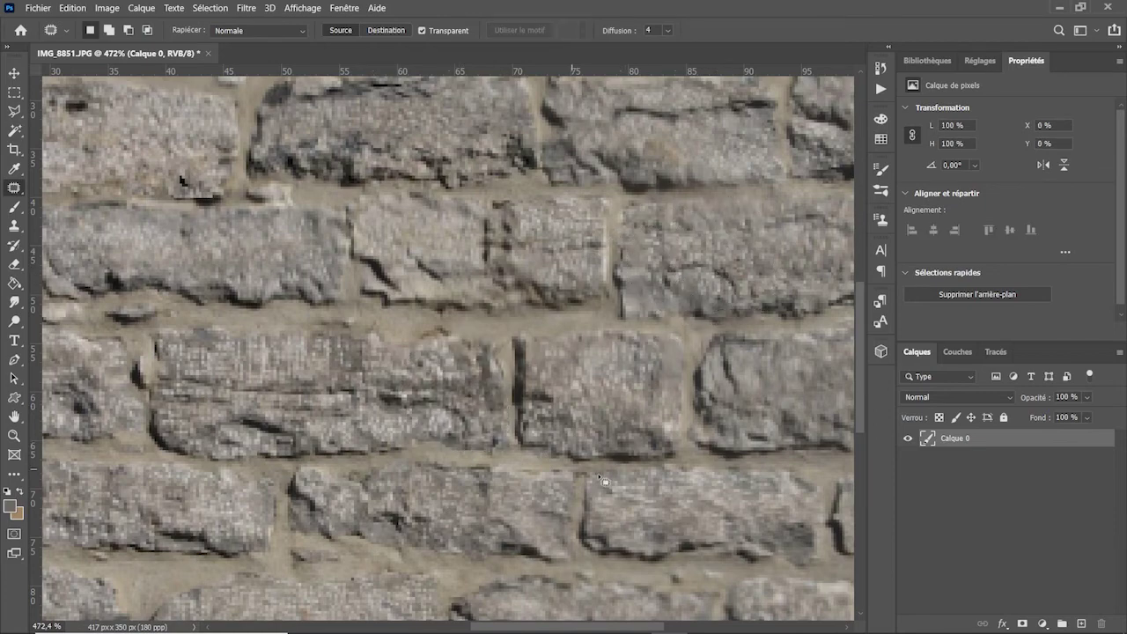
key("z")
left_click_drag(641, 477, 581, 476)
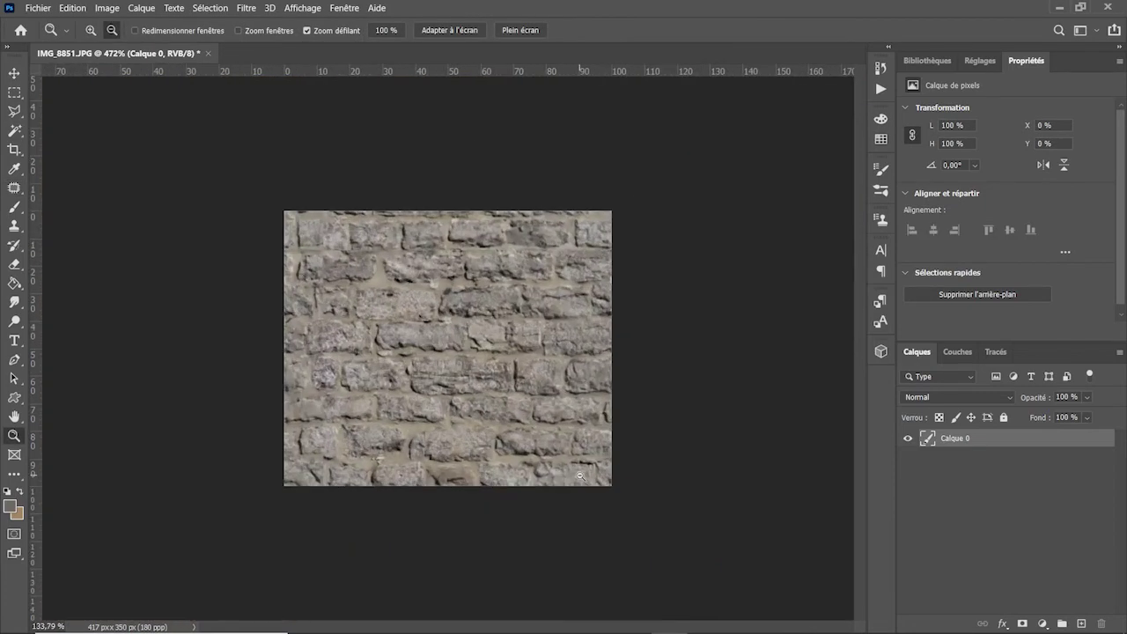
Step: Define the whole wall image as a pattern named MUR
key("j")
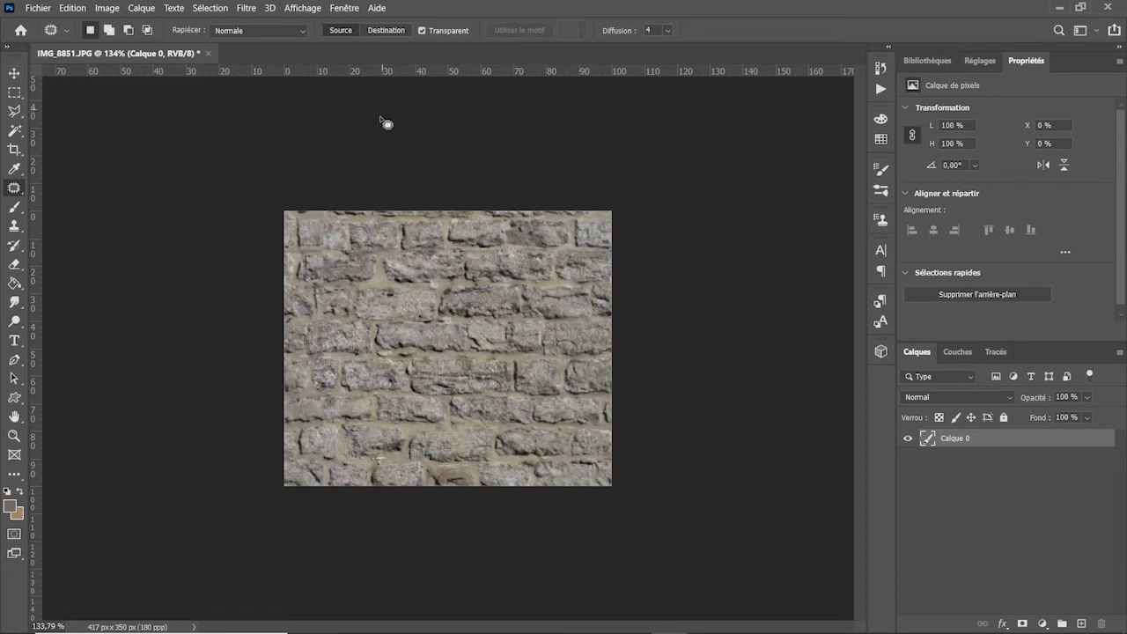
key("ctrl+a")
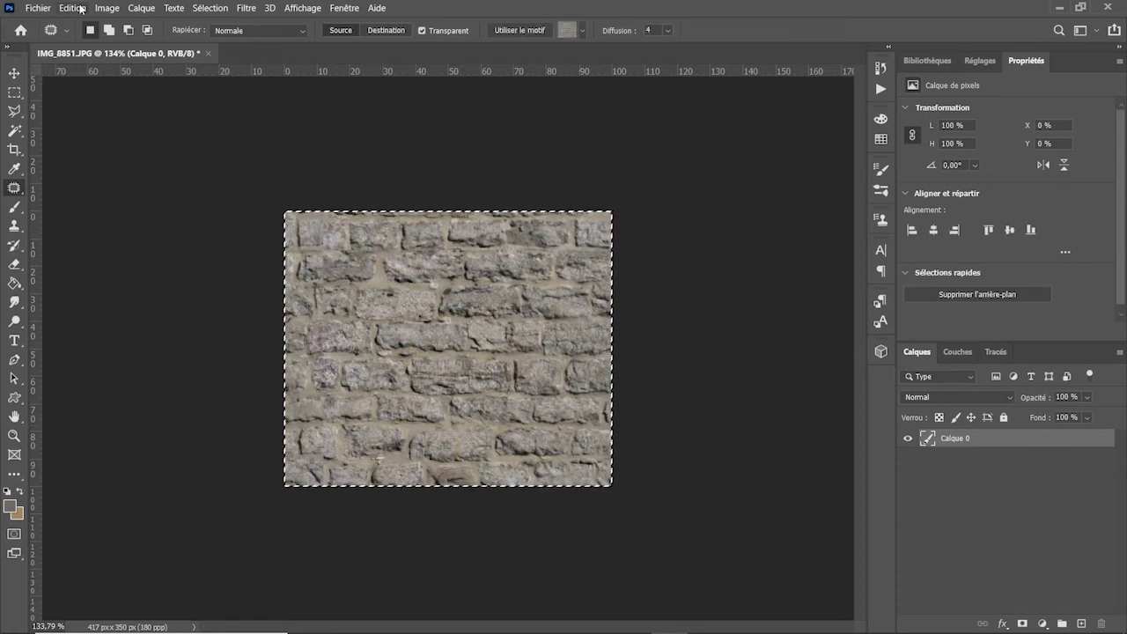
left_click(77, 8)
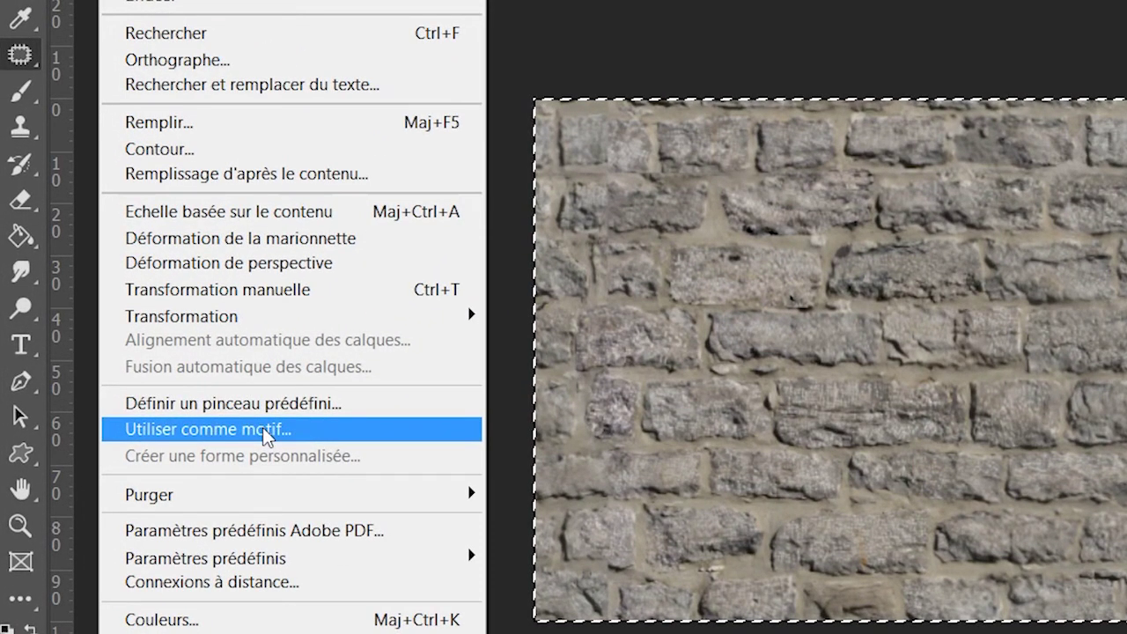
left_click(262, 427)
type("MUR")
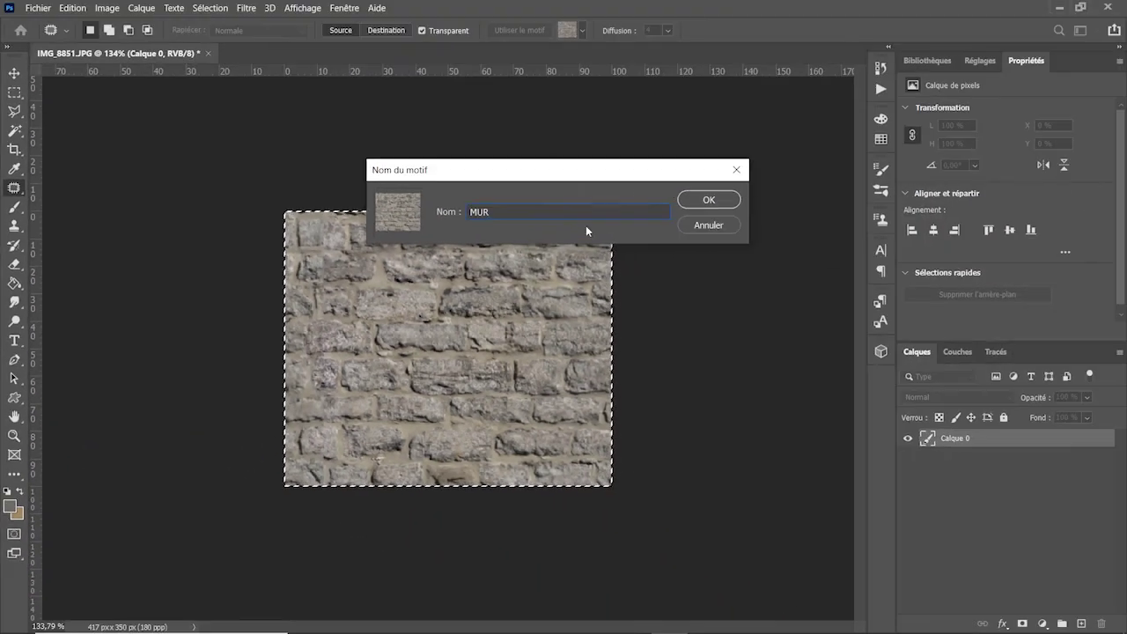
left_click(724, 202)
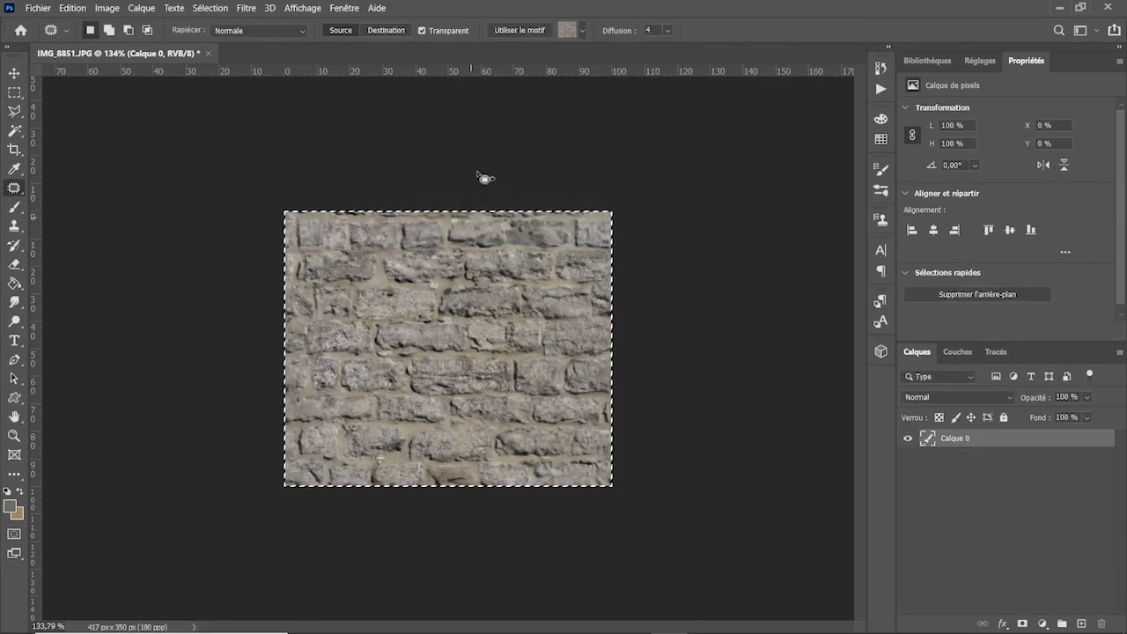
left_click(38, 8)
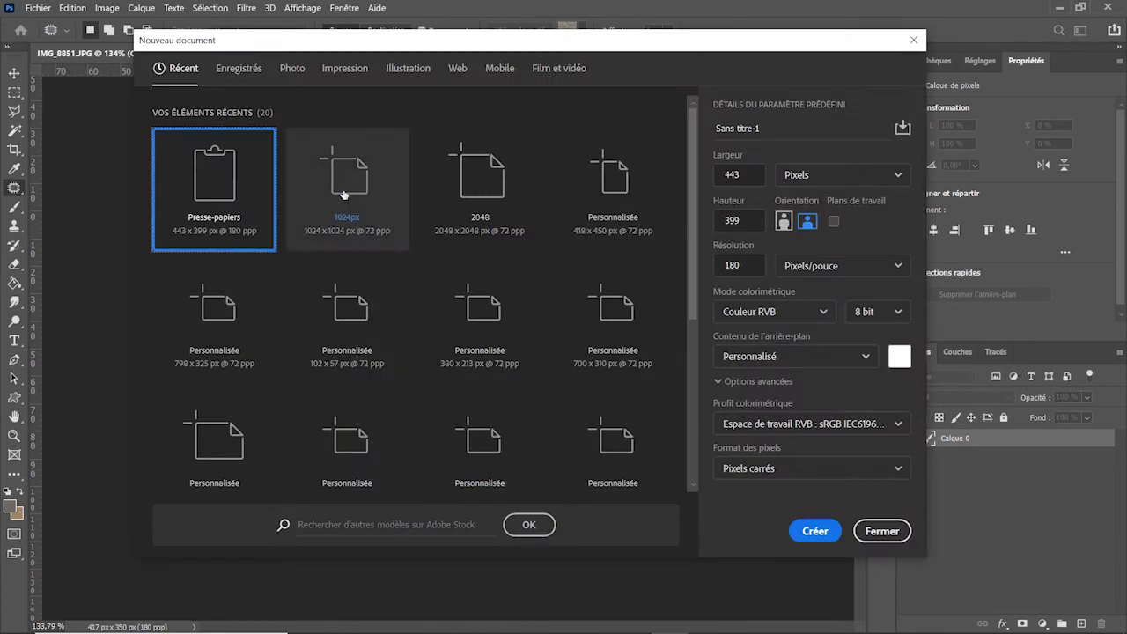
Step: Create a 1024 × 1024 px document and set the Paint Bucket to Motif at 100 % opacity
left_click(347, 181)
left_click(815, 531)
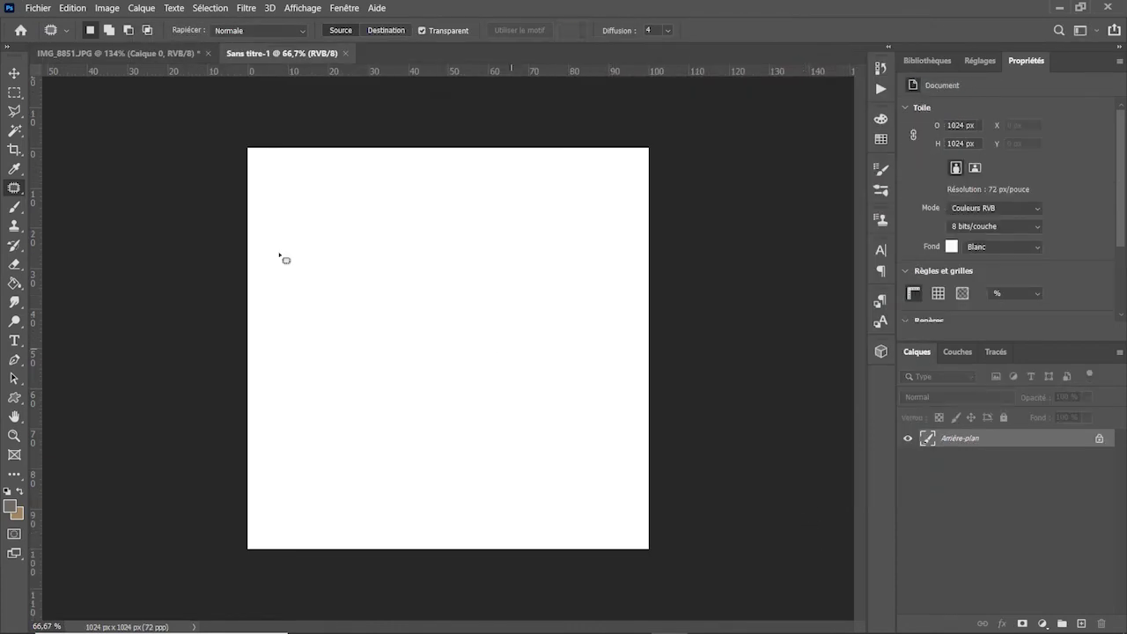
left_click(14, 283)
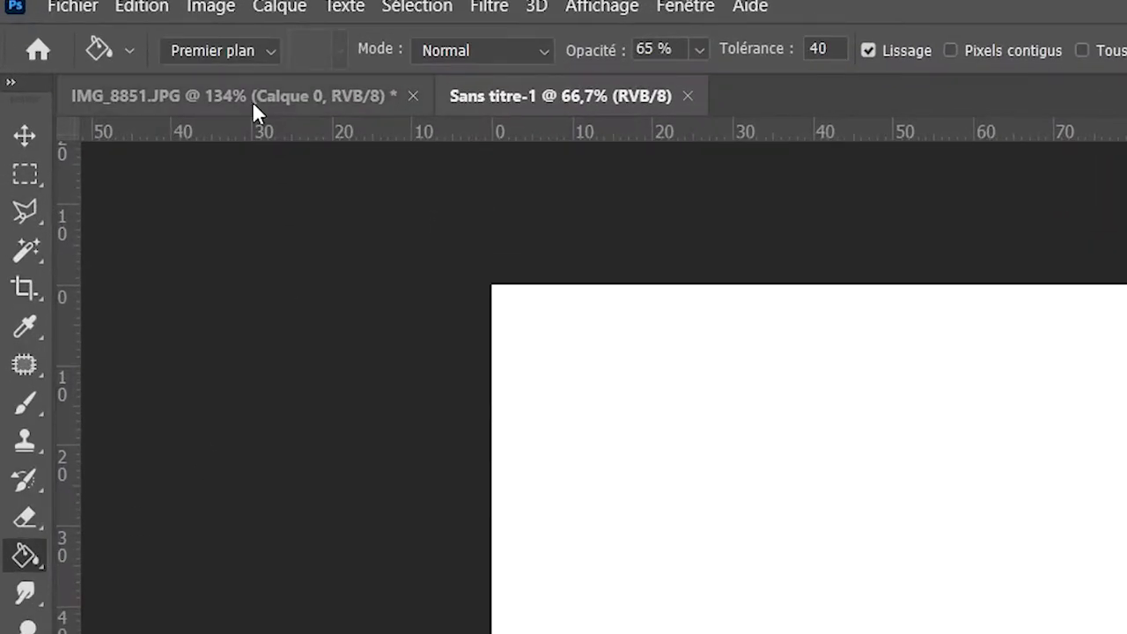
left_click(264, 51)
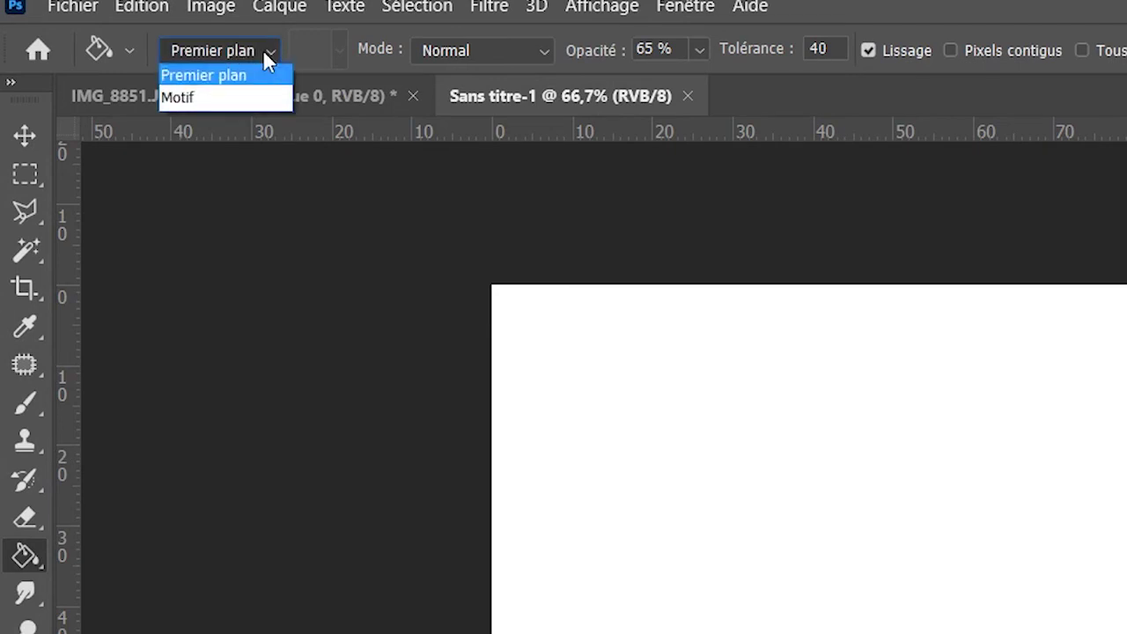
left_click(209, 99)
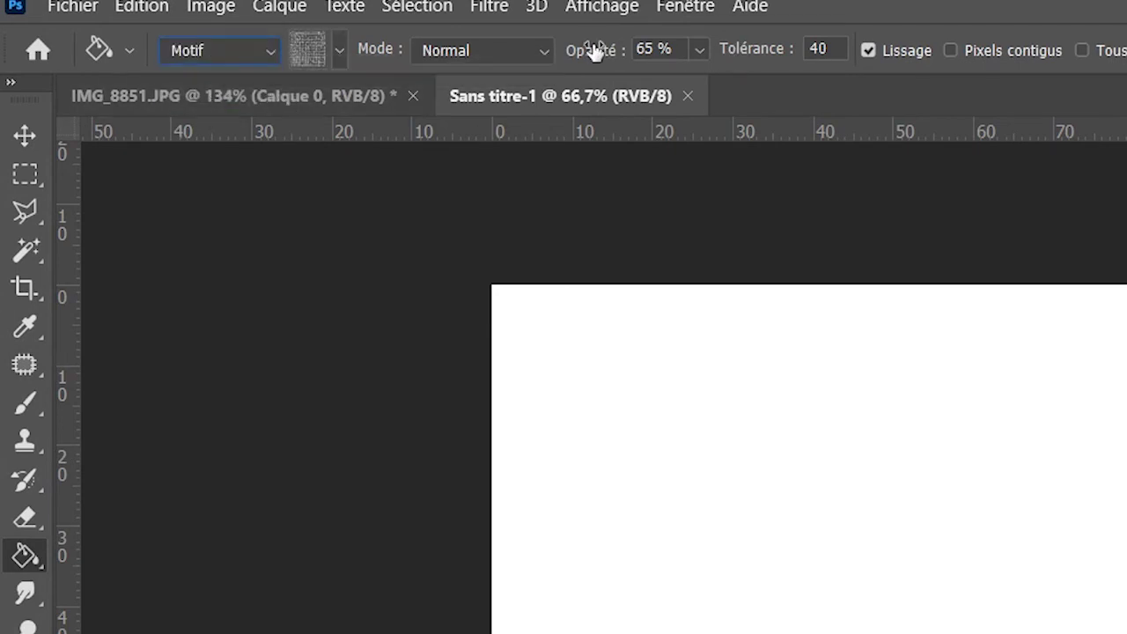
left_click_drag(585, 57, 981, 71)
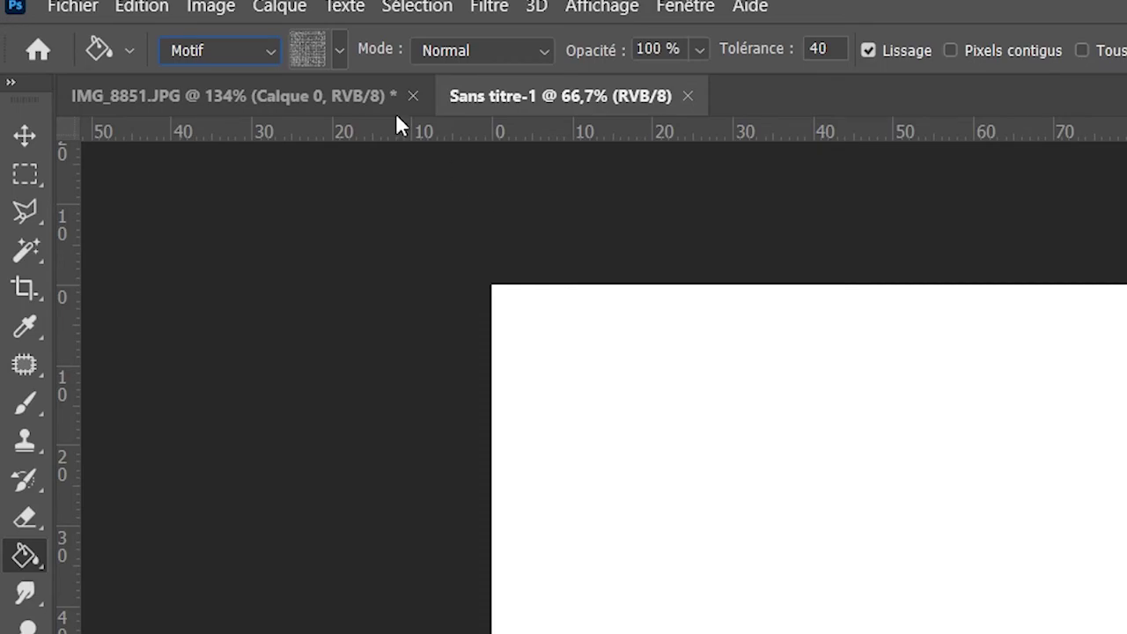
Step: Fill the blank canvas with the MUR stone wall pattern
left_click(340, 53)
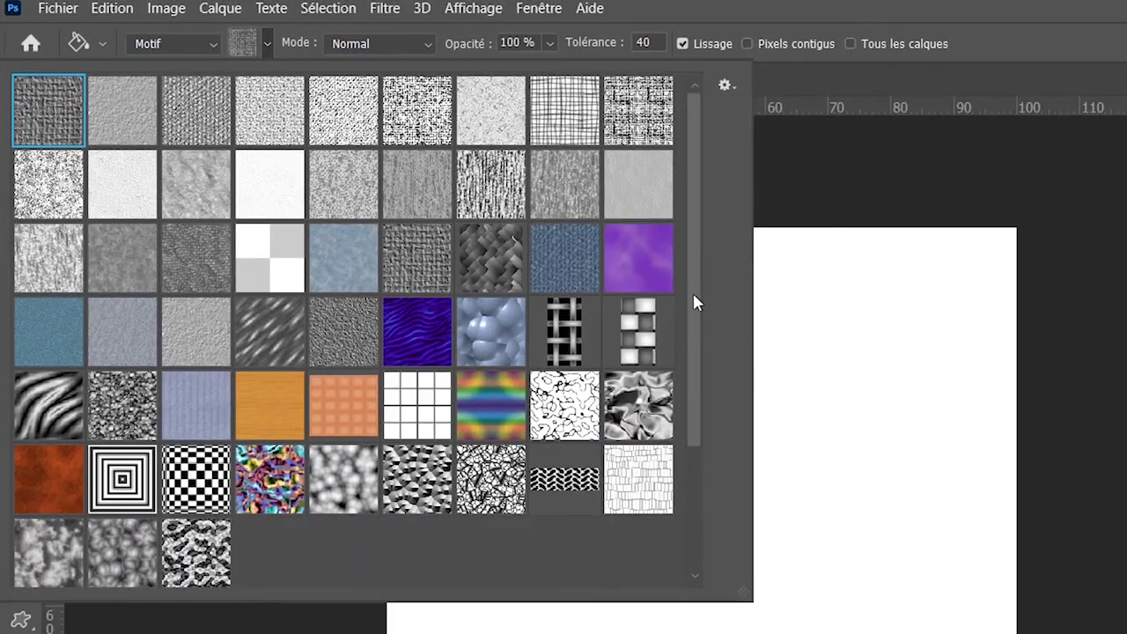
left_click_drag(692, 291, 703, 483)
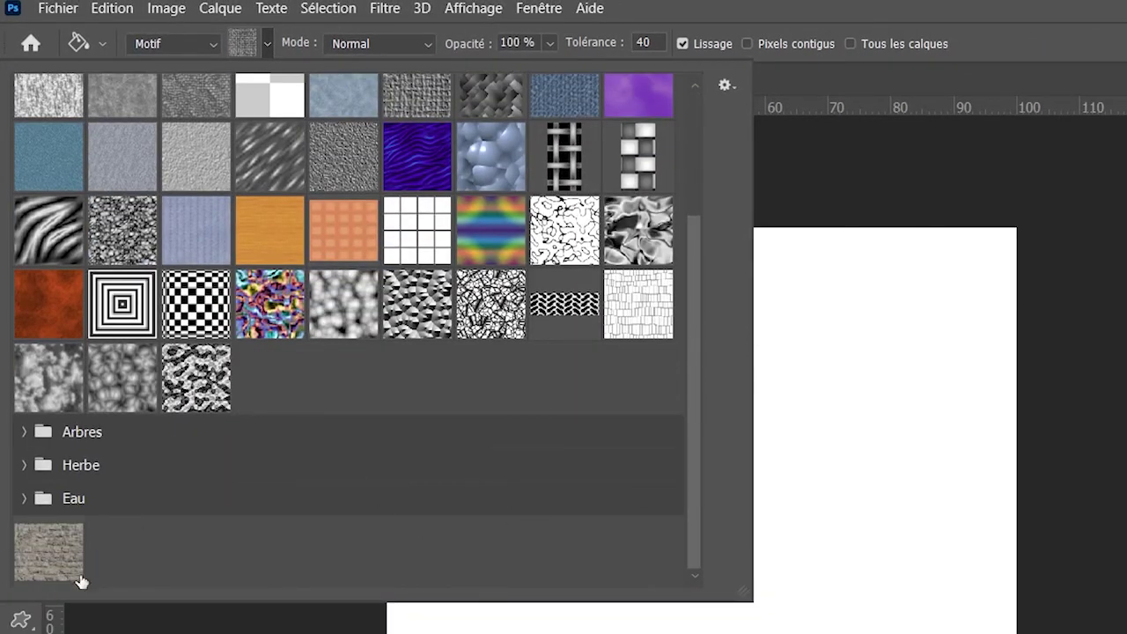
left_click(50, 543)
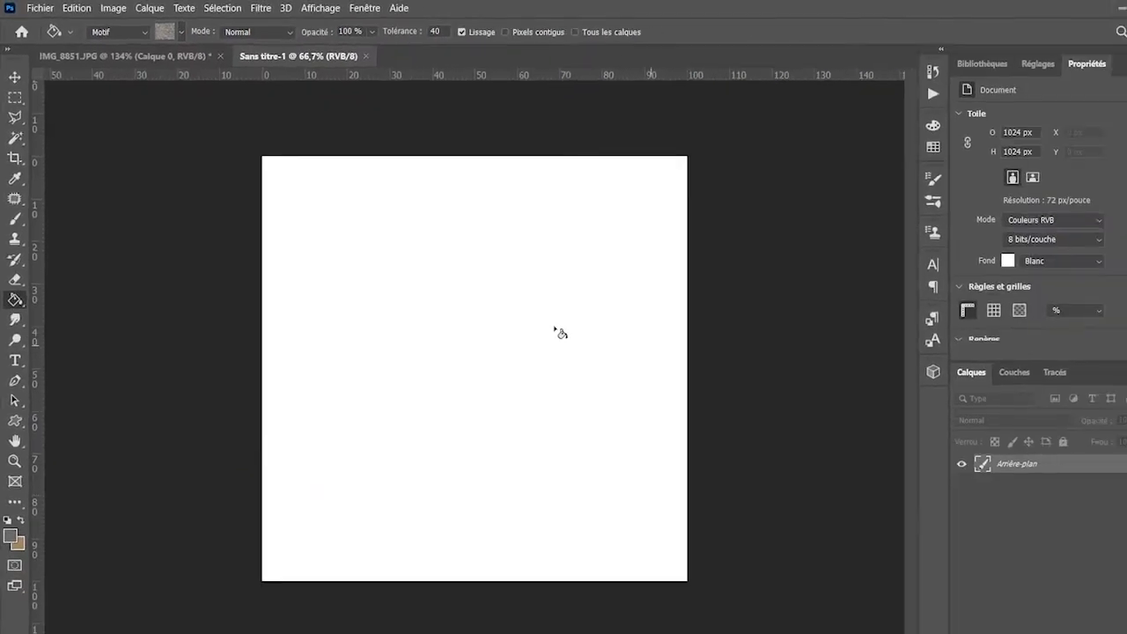
left_click(470, 335)
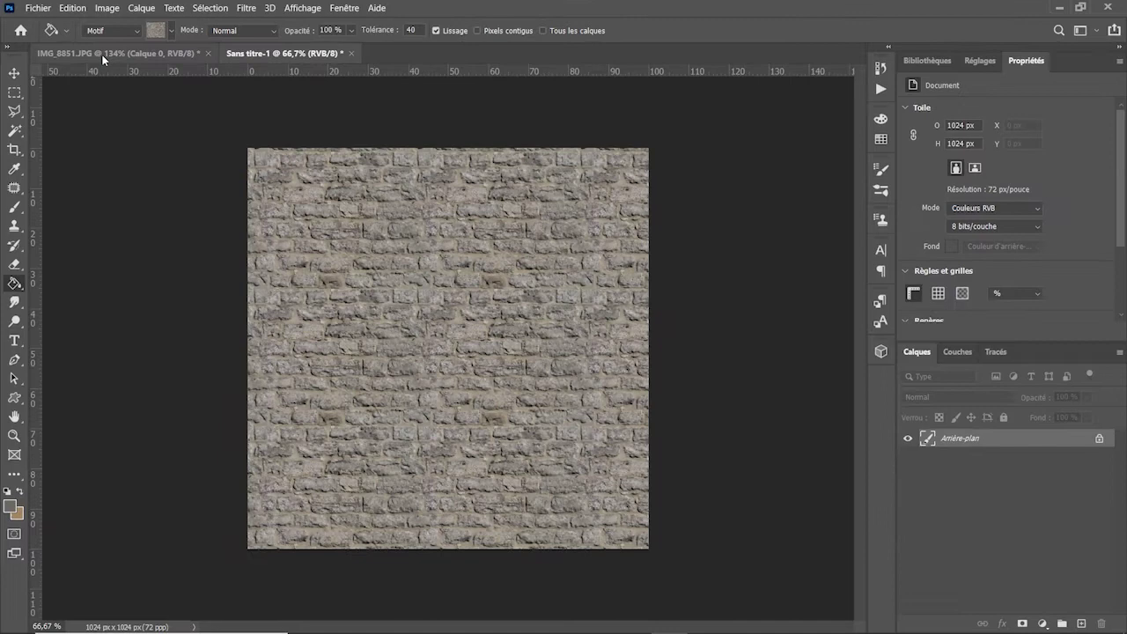
Step: Save the IMG_8851.JPG photo as JPEG MUR_Demo in the Tx_Pier_1 folder
left_click(103, 55)
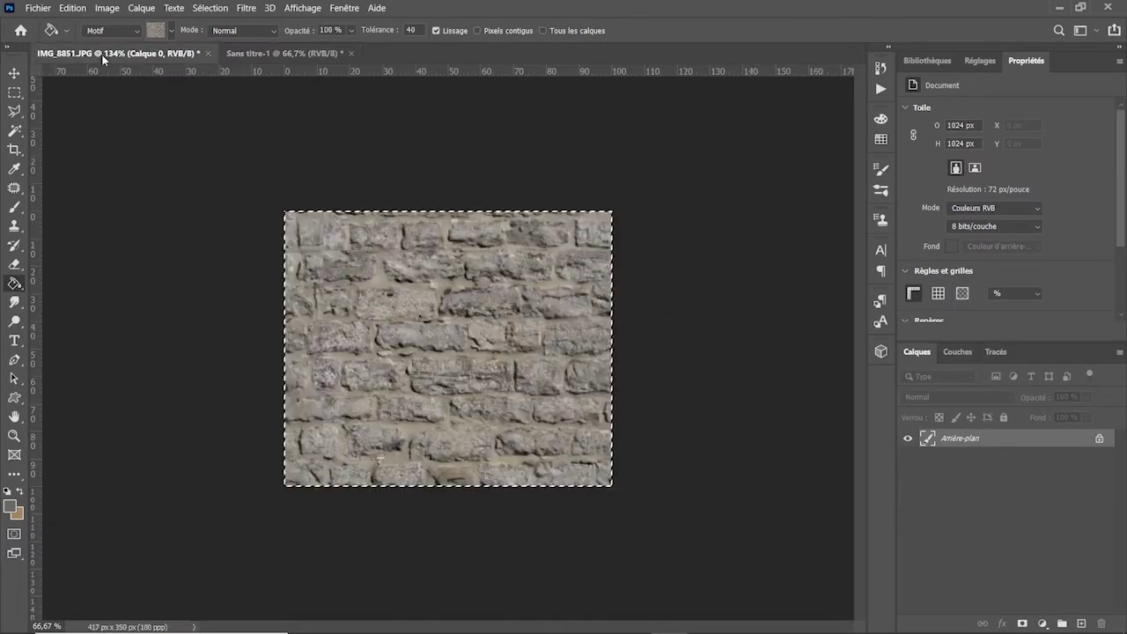
left_click(38, 8)
left_click(53, 181)
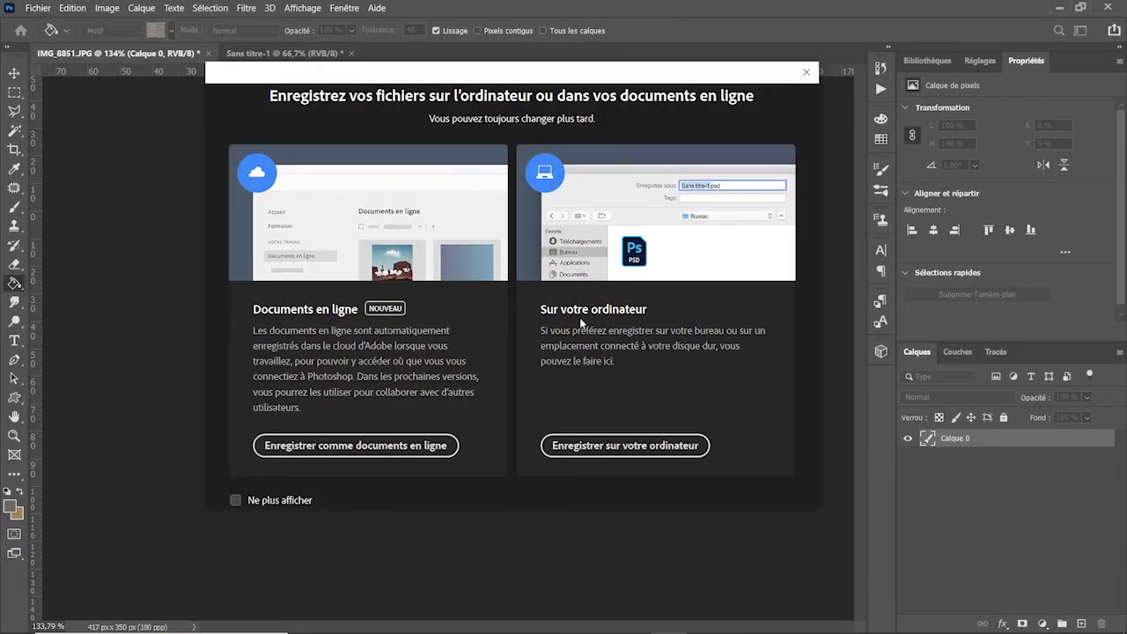
left_click(626, 446)
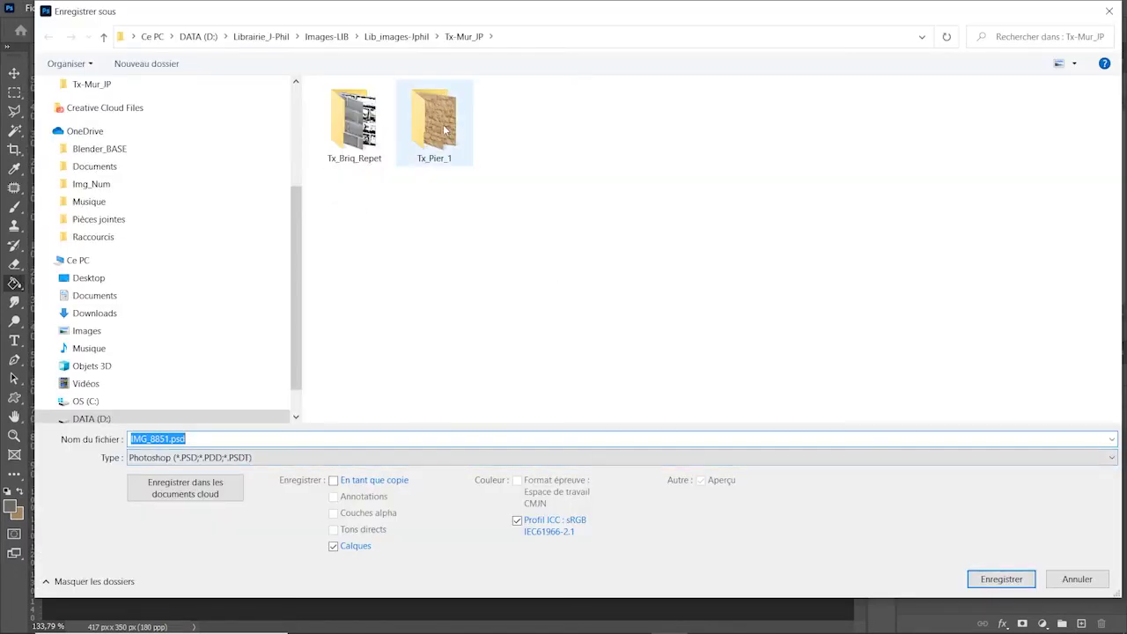
double_click(445, 129)
left_click(273, 457)
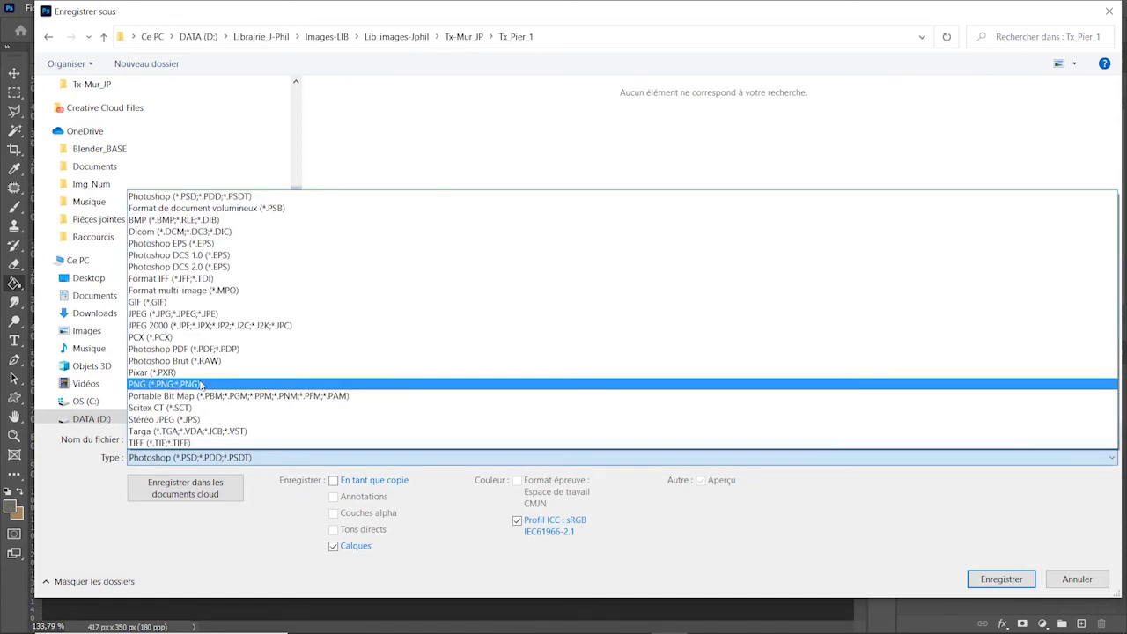
left_click(176, 313)
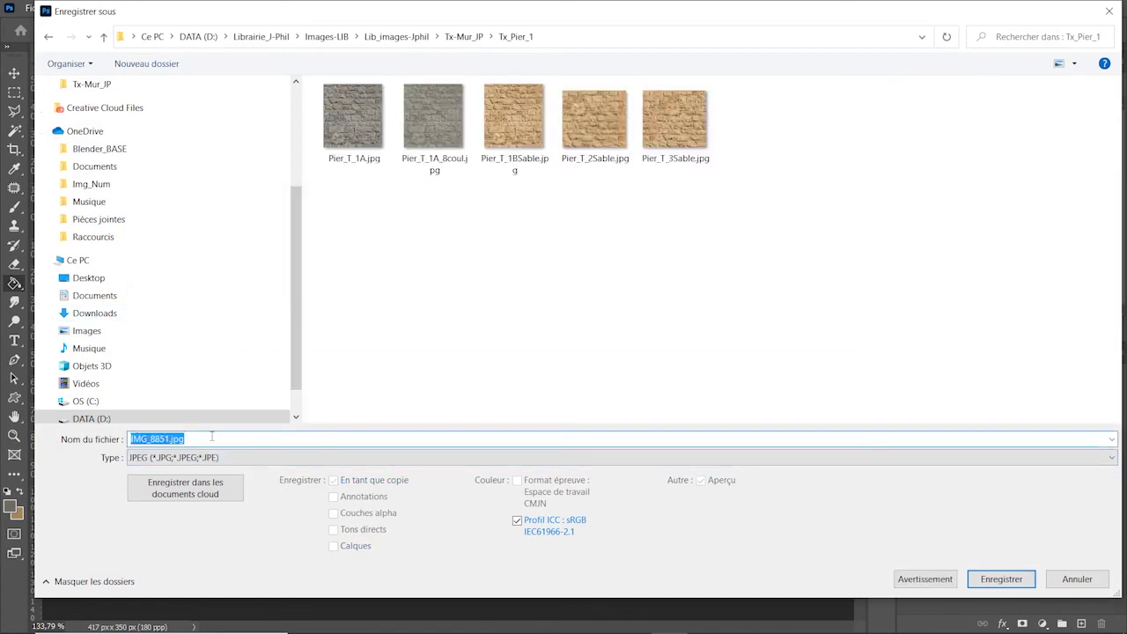
type("MUR_Demo")
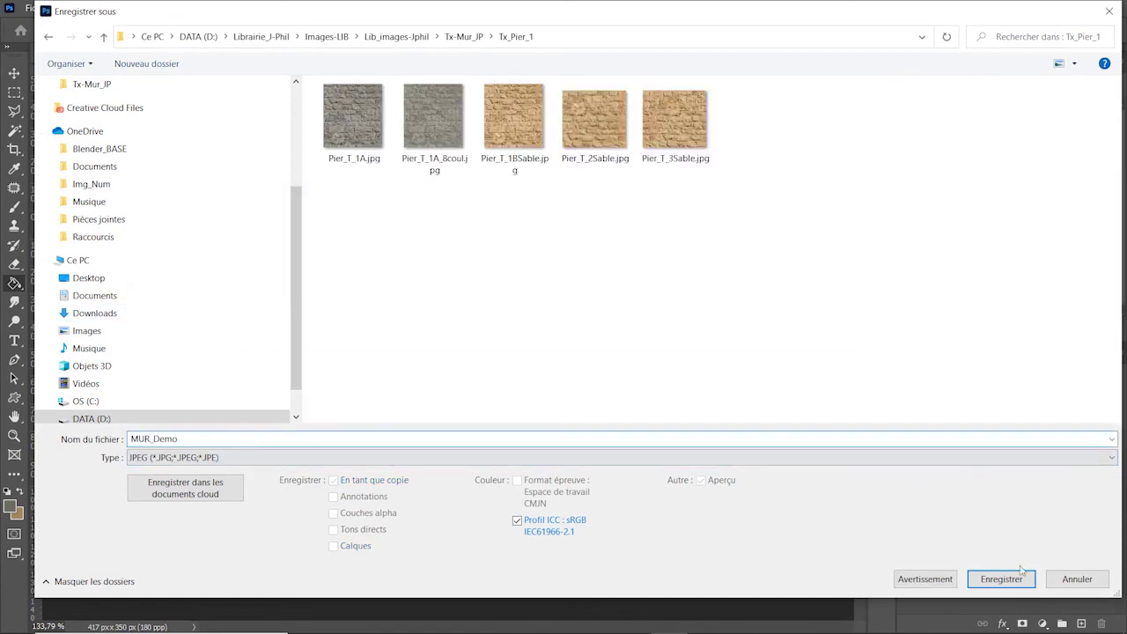
left_click(1004, 582)
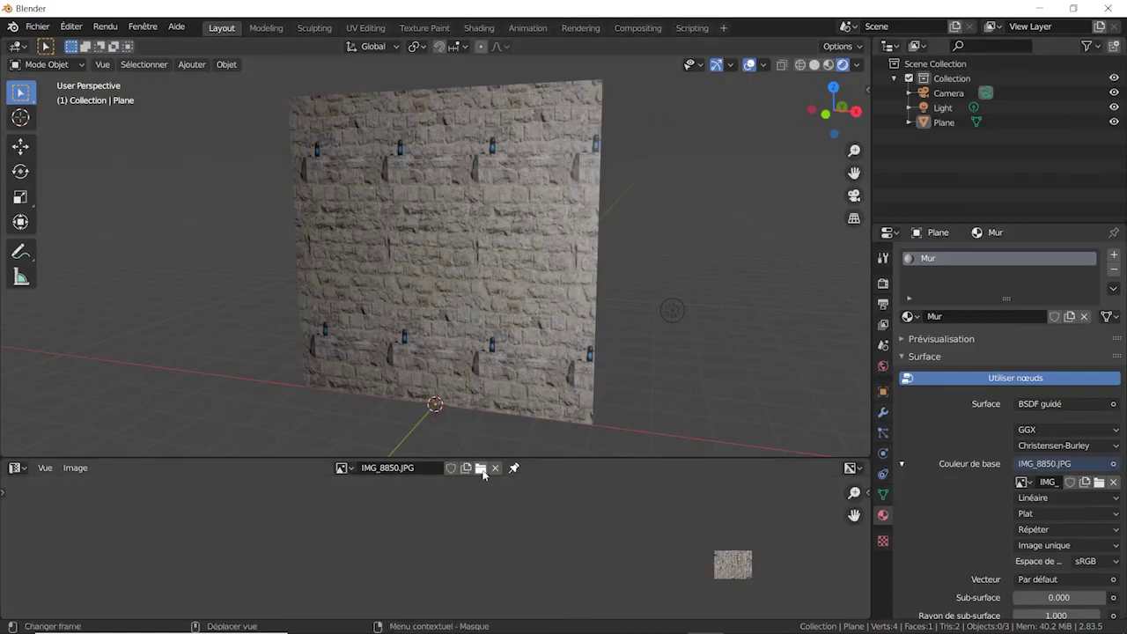
Step: Load MUR_Demo.jpg from Tx_Pier_1 and assign it as the wall's base colour image
left_click(483, 473)
double_click(467, 176)
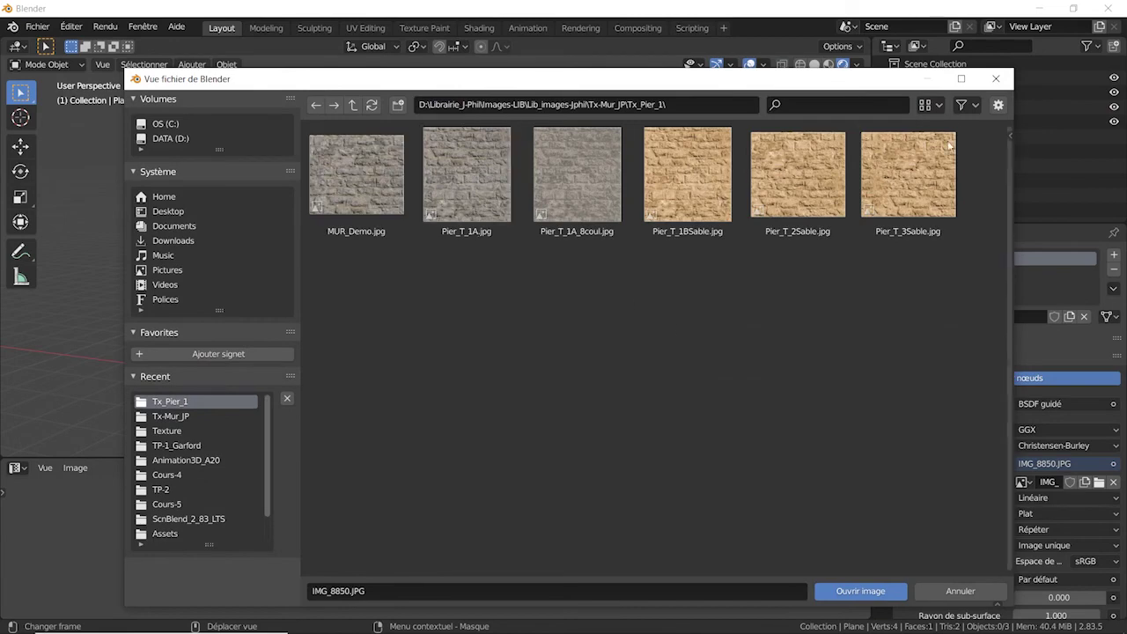
left_click(907, 168)
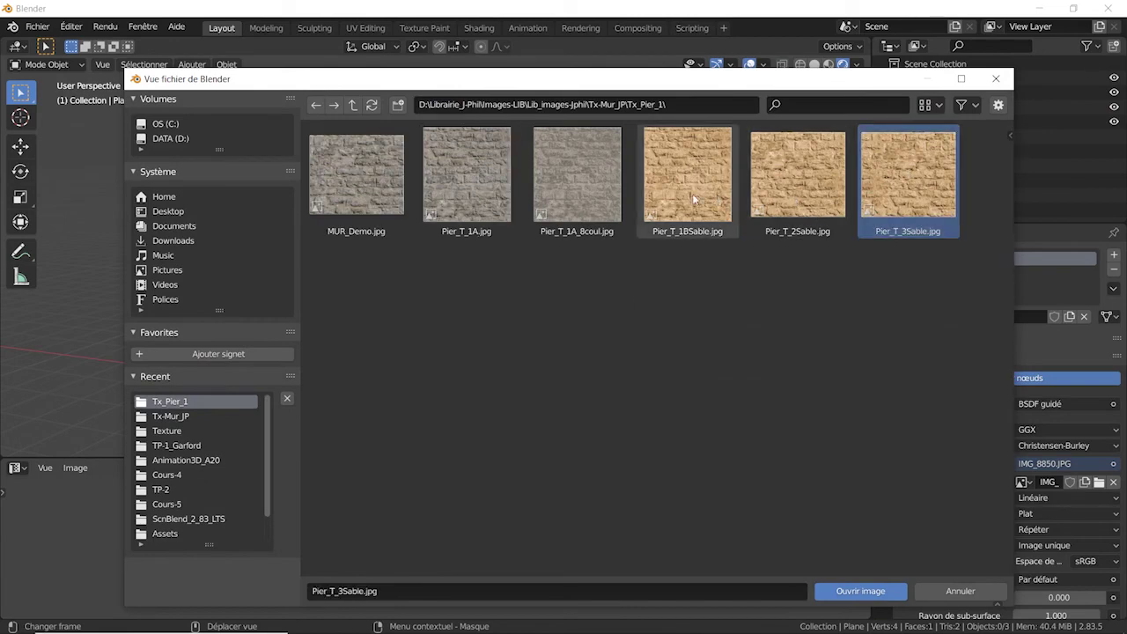
left_click(357, 174)
left_click(861, 591)
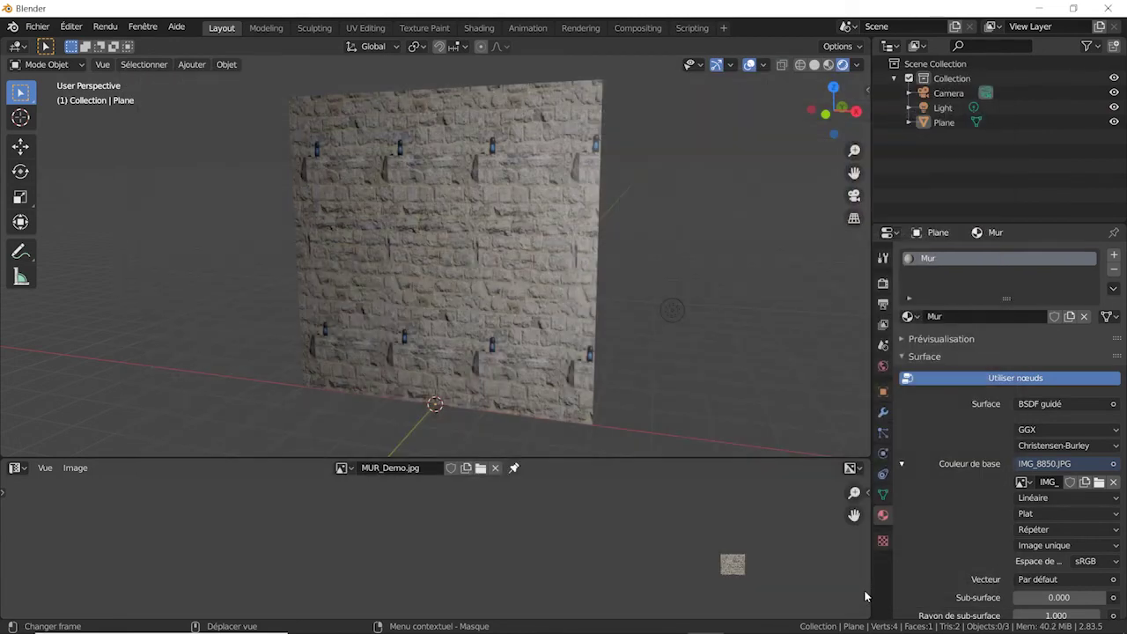
left_click(1023, 482)
left_click(889, 350)
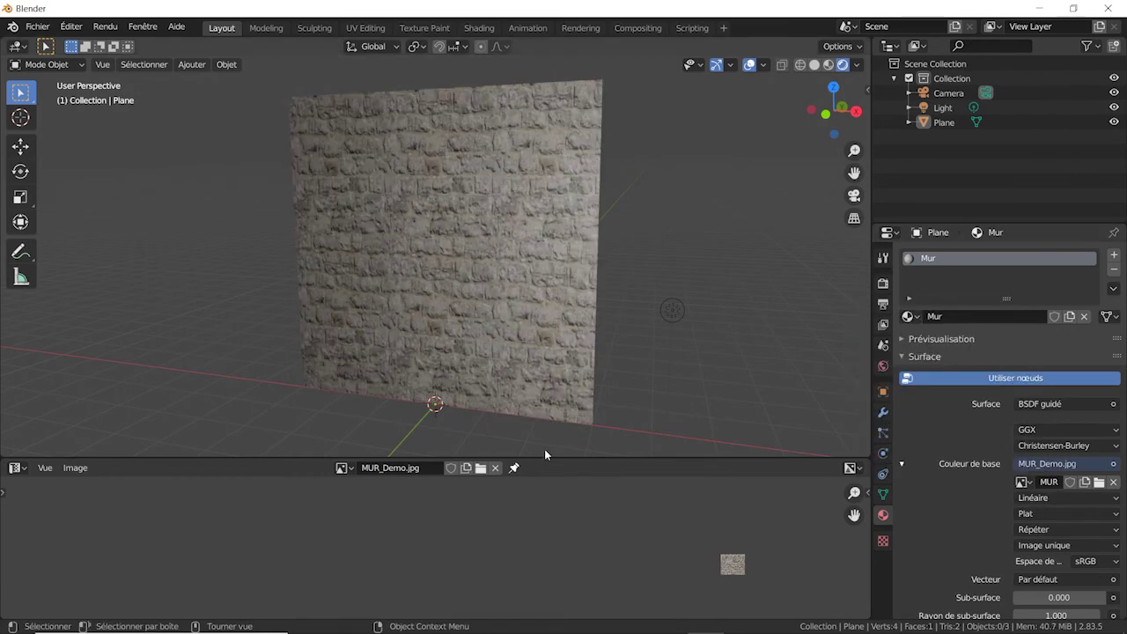
Step: Maximize the 3D viewport and orbit and zoom to inspect the tiled wall texture
key("ctrl+space")
mouse_move(643, 402)
left_mouse_down()
mouse_move(664, 373)
mouse_move(611, 393)
mouse_move(674, 408)
mouse_move(634, 377)
mouse_move(652, 341)
mouse_move(716, 309)
mouse_move(674, 347)
mouse_move(626, 333)
left_mouse_up()
scroll(669, 408, "down", 3)
scroll(624, 355, "up", 2)
scroll(626, 332, "down", 2)
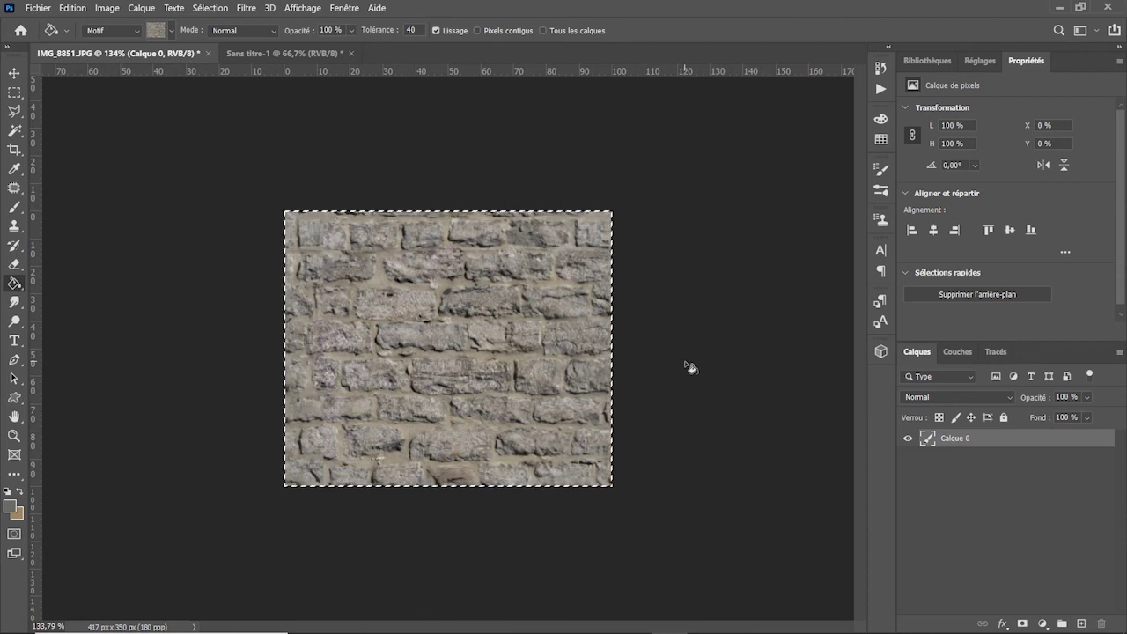
Step: Add a colorized Teinte/Saturation layer at hue 37, saturation 25, then hide it
left_click(982, 62)
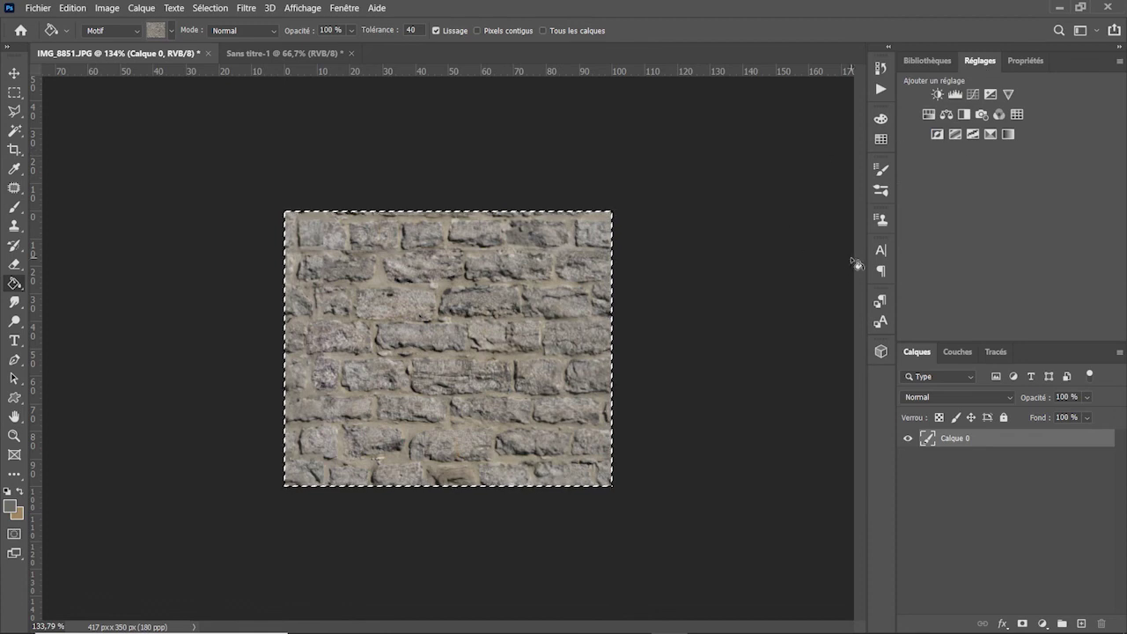
left_click(928, 115)
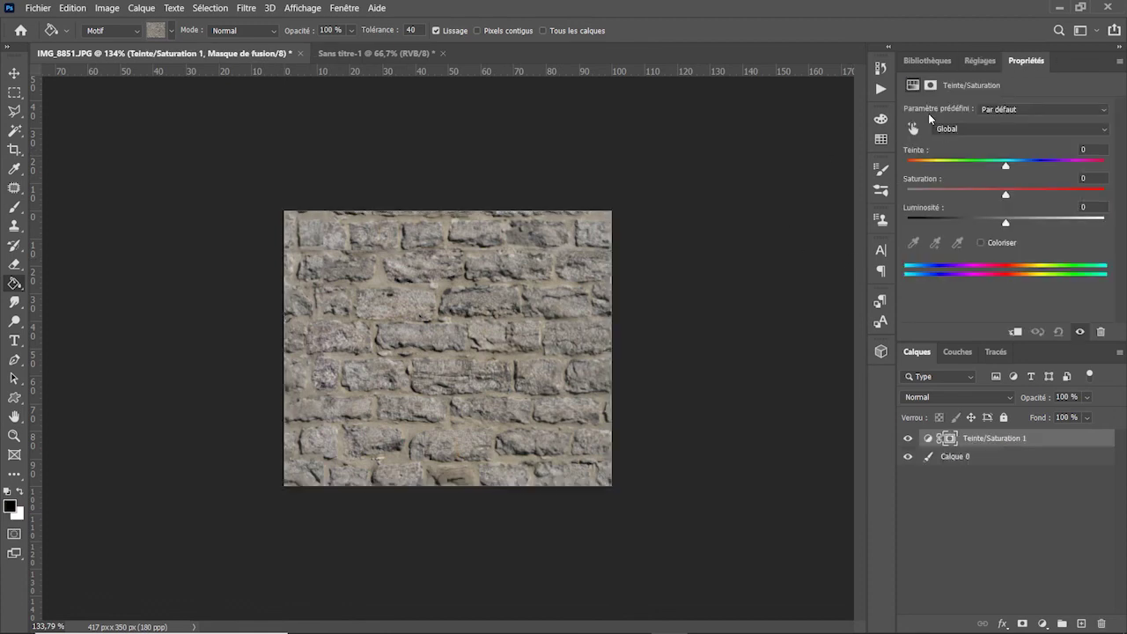
left_click(982, 242)
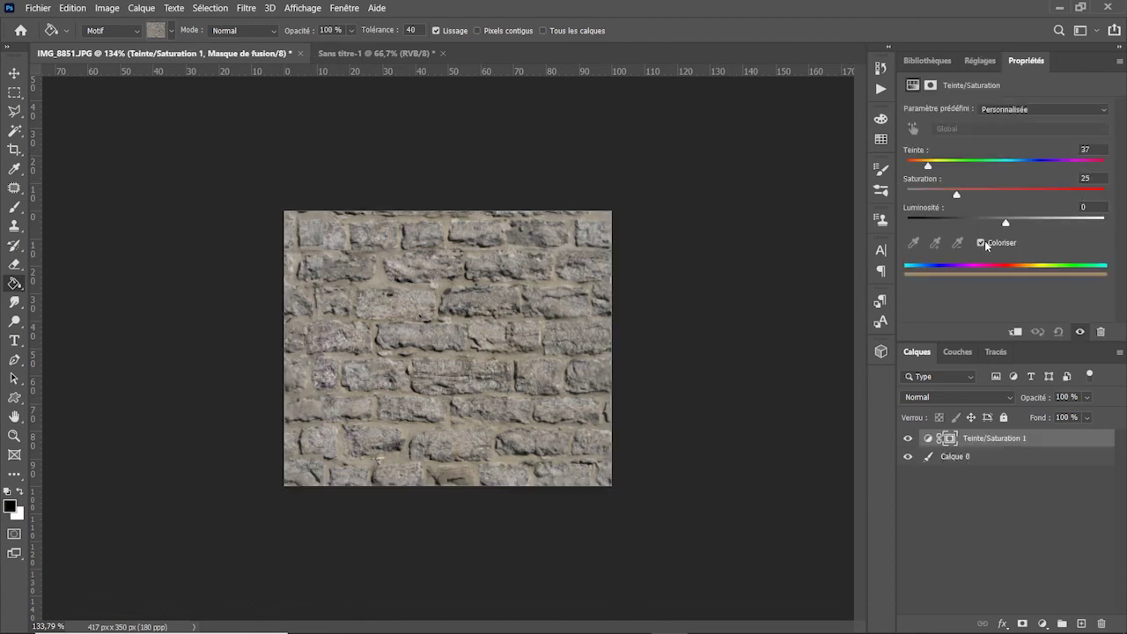
mouse_move(908, 166)
left_mouse_down()
mouse_move(937, 167)
mouse_move(945, 193)
left_mouse_up()
left_click(1047, 514)
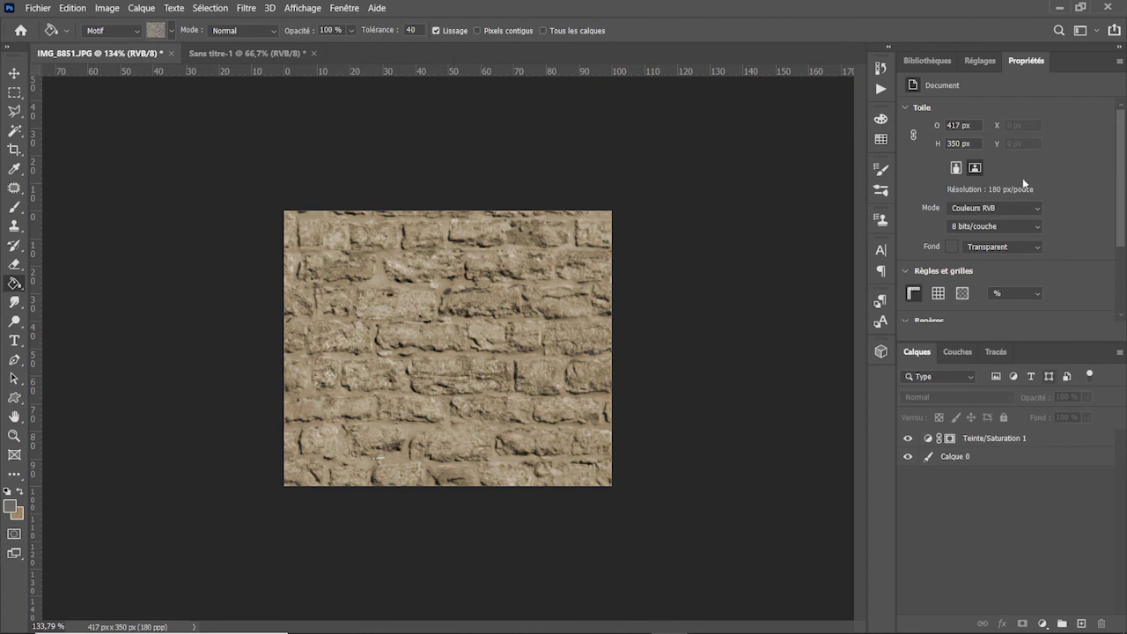
Step: Add a Niveaux layer with input levels 0 / 0,68 / 255
left_click(980, 61)
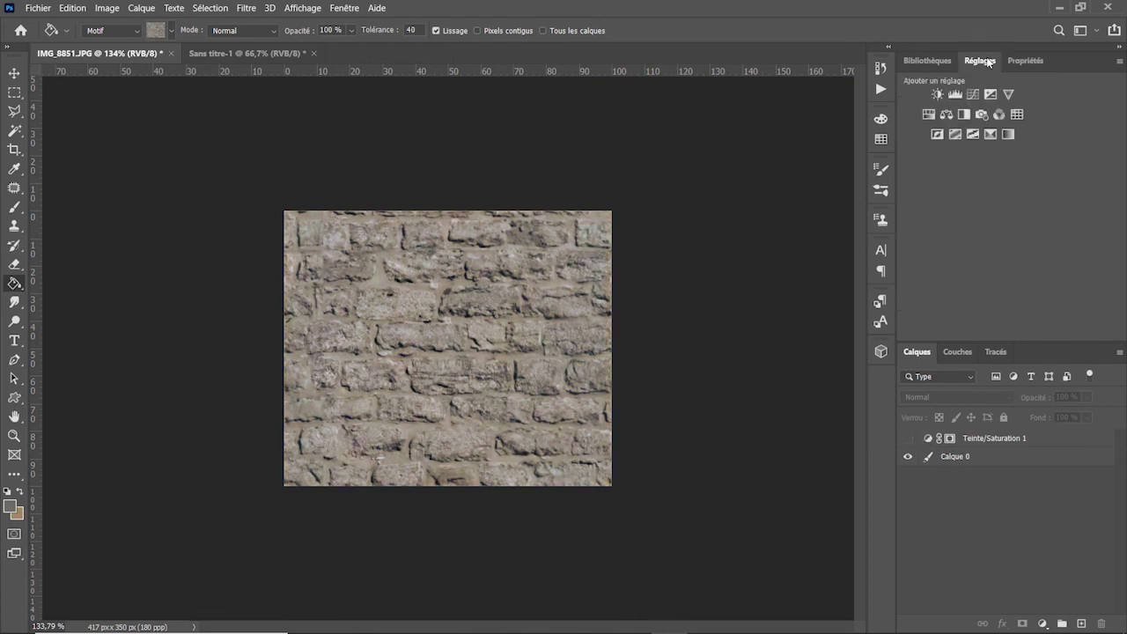
left_click(955, 96)
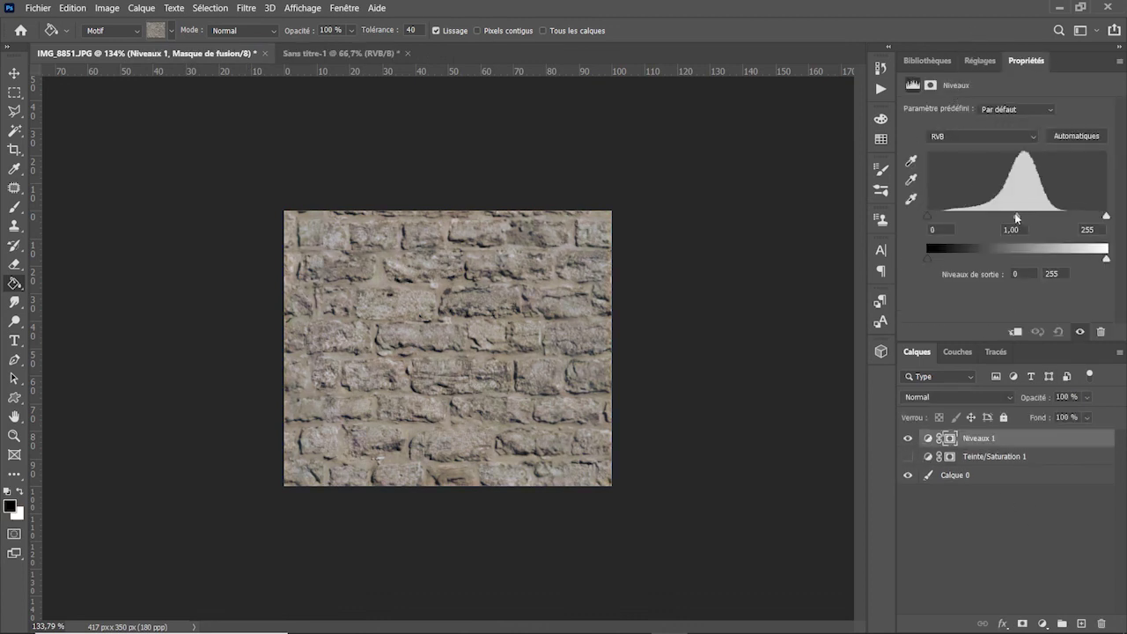
left_click_drag(1016, 218, 1013, 218)
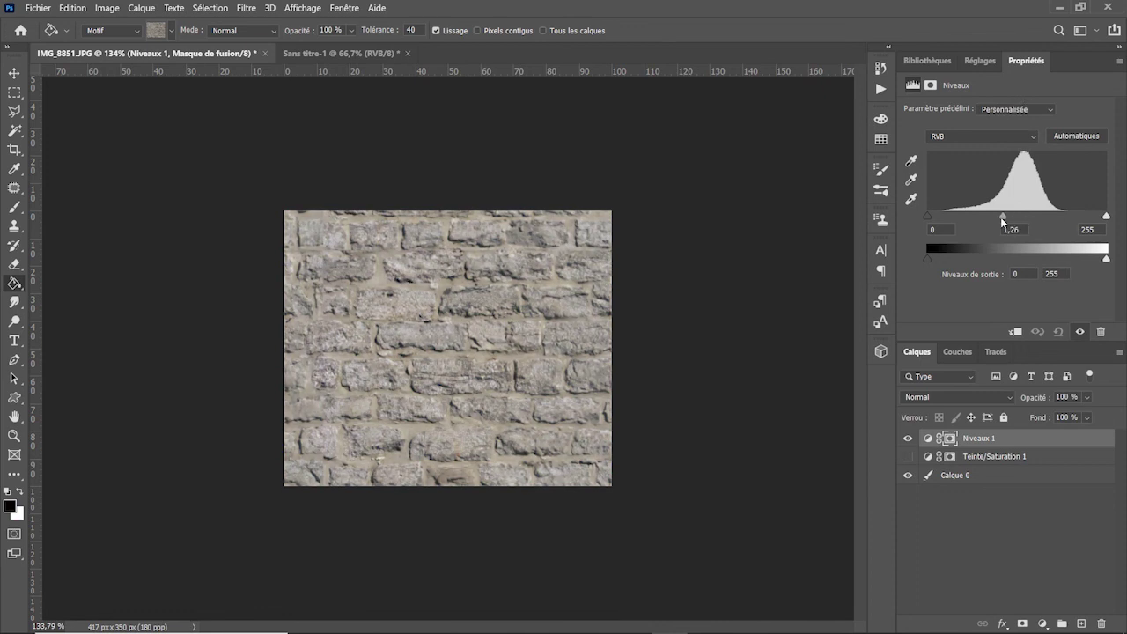
left_click_drag(1106, 216, 1078, 217)
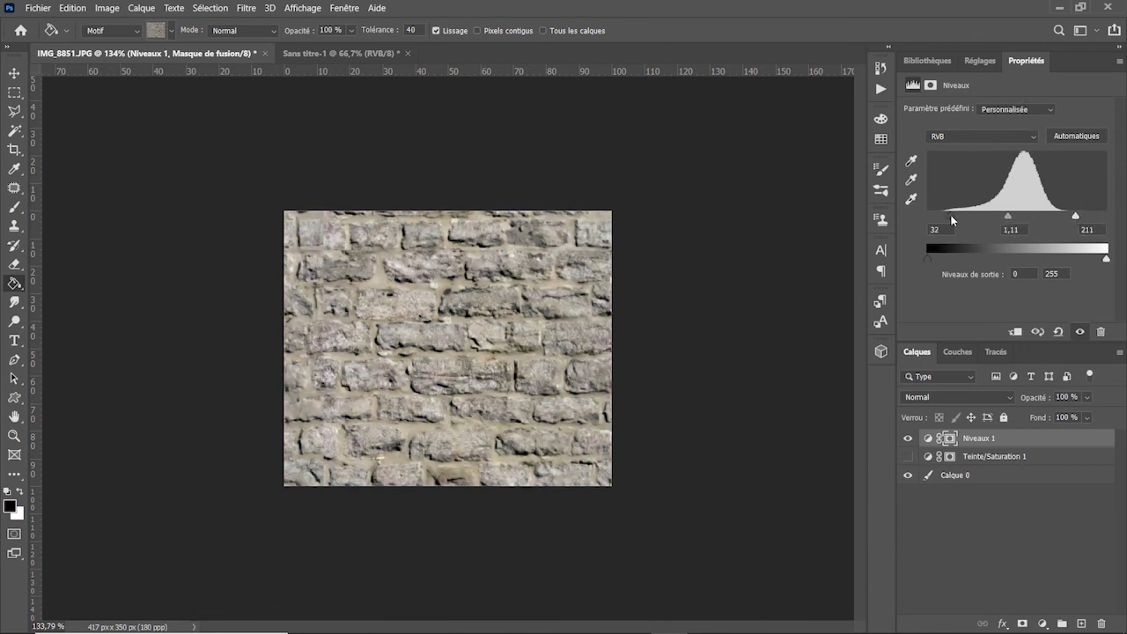
mouse_move(931, 217)
left_mouse_down()
mouse_move(1002, 216)
mouse_move(914, 220)
left_mouse_up()
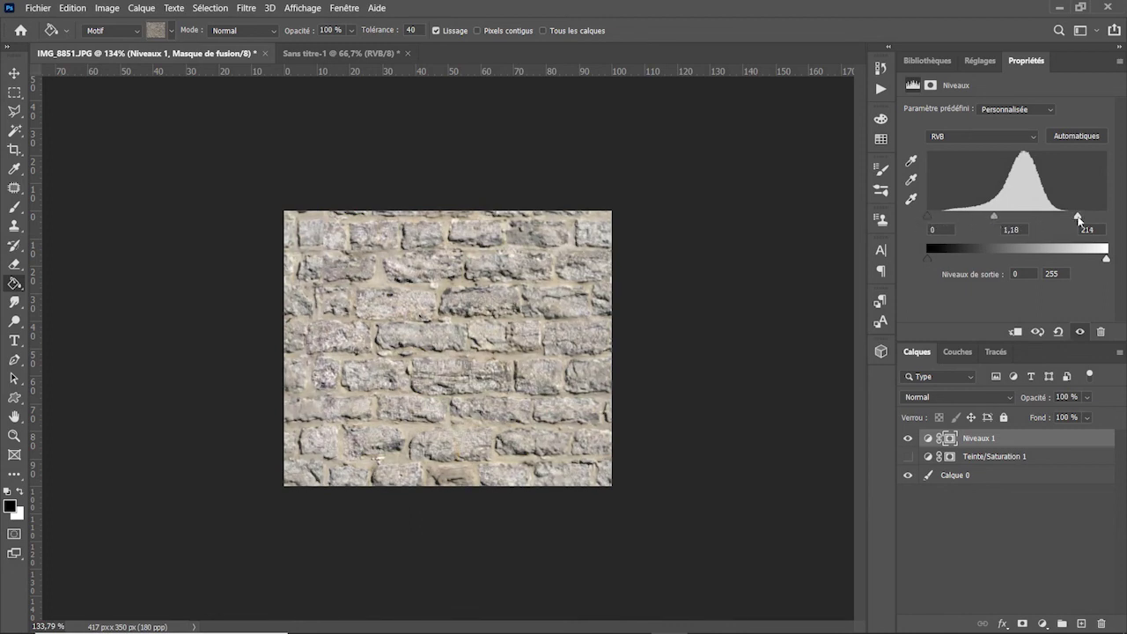
left_click_drag(1077, 217, 1112, 218)
mouse_move(1007, 217)
left_mouse_down()
mouse_move(994, 217)
mouse_move(1040, 214)
left_mouse_up()
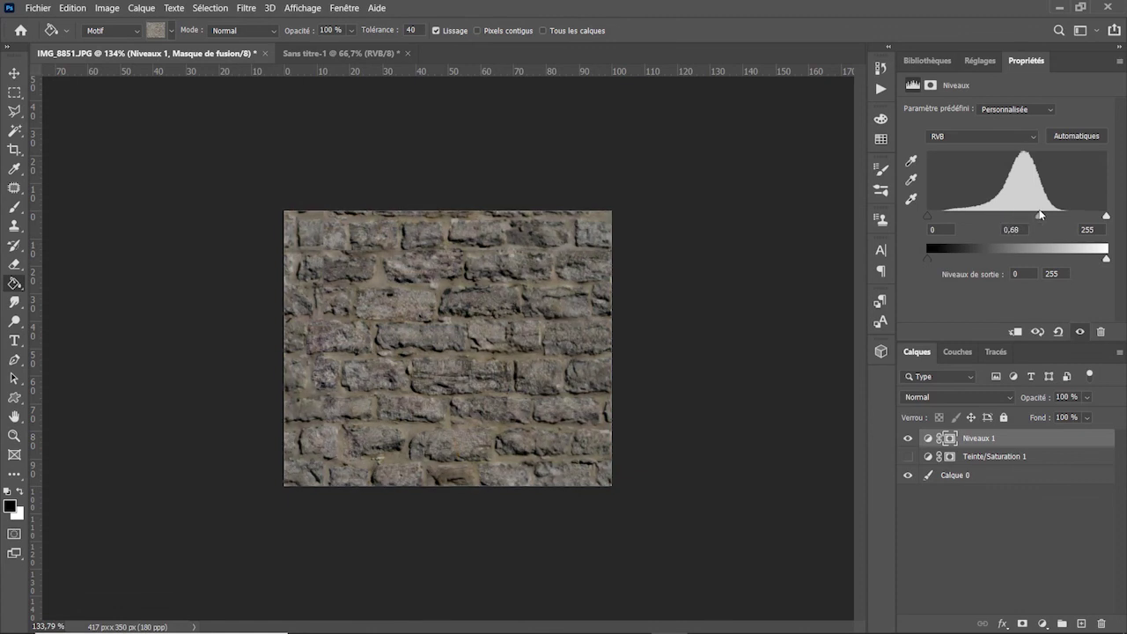
left_click(1049, 541)
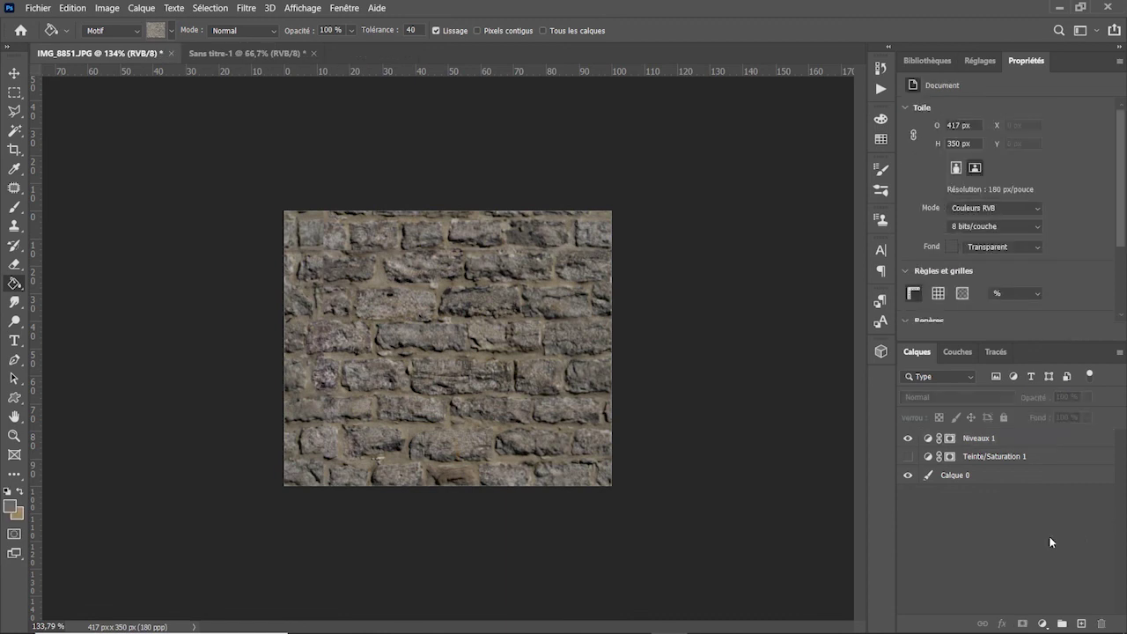